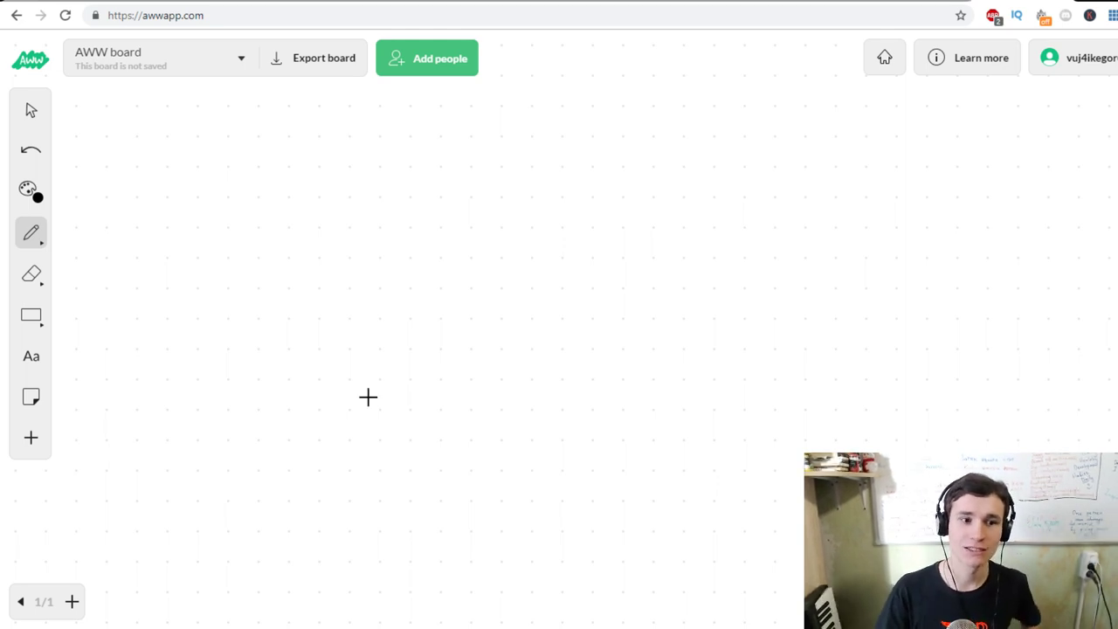
# - Keep black as the drawing colour and the plain pencil as the pen style
pyautogui.click(29, 190)
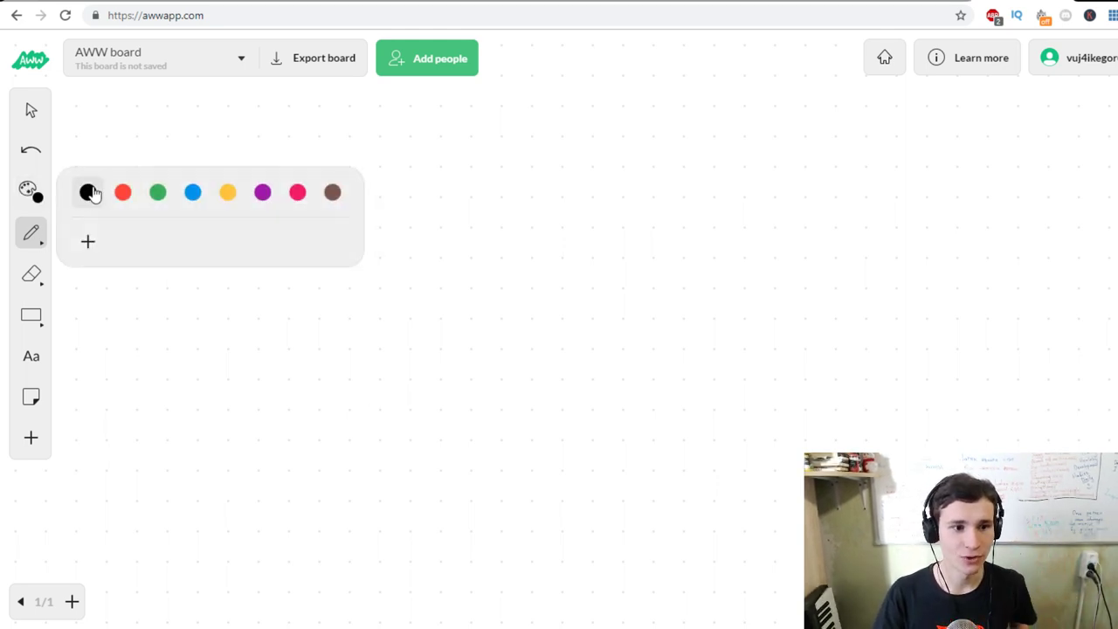
pyautogui.click(91, 194)
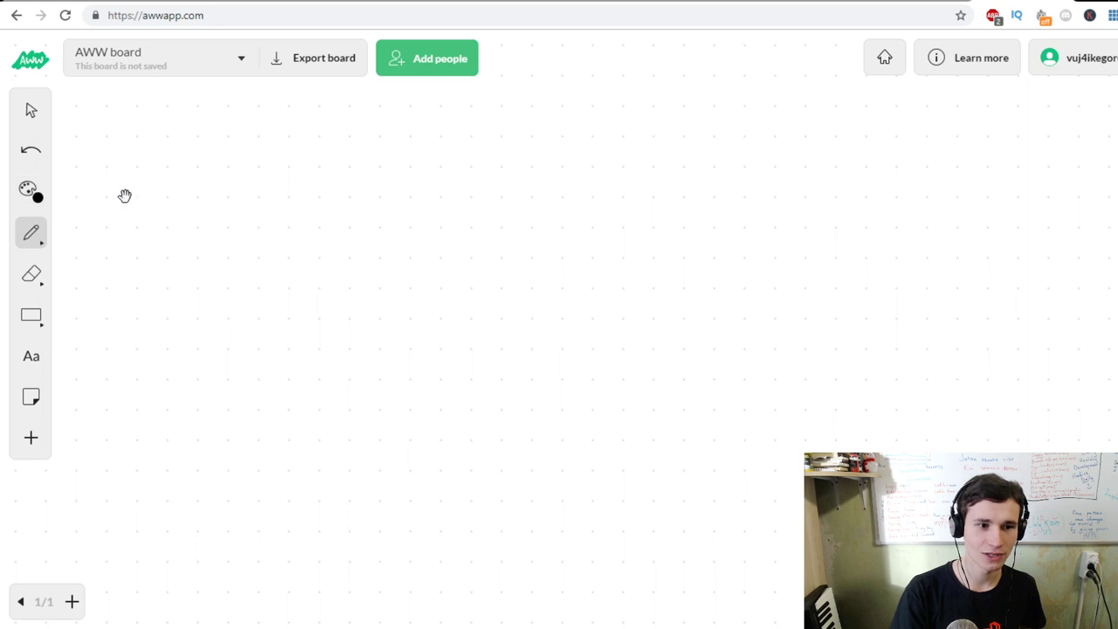
pyautogui.click(29, 192)
pyautogui.click(88, 193)
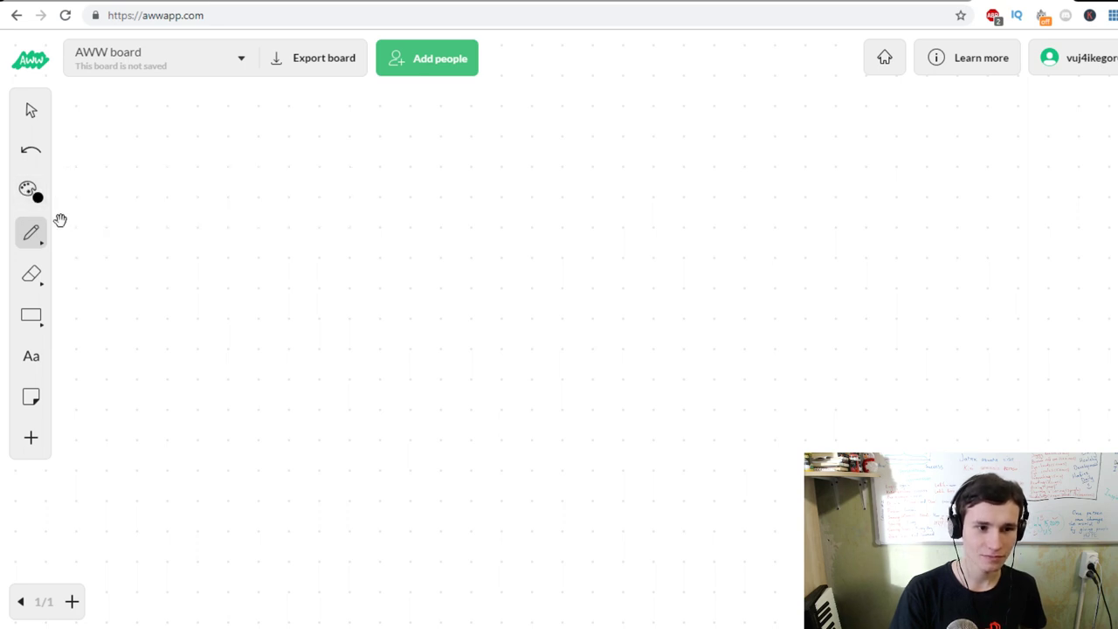
pyautogui.click(33, 238)
pyautogui.click(122, 236)
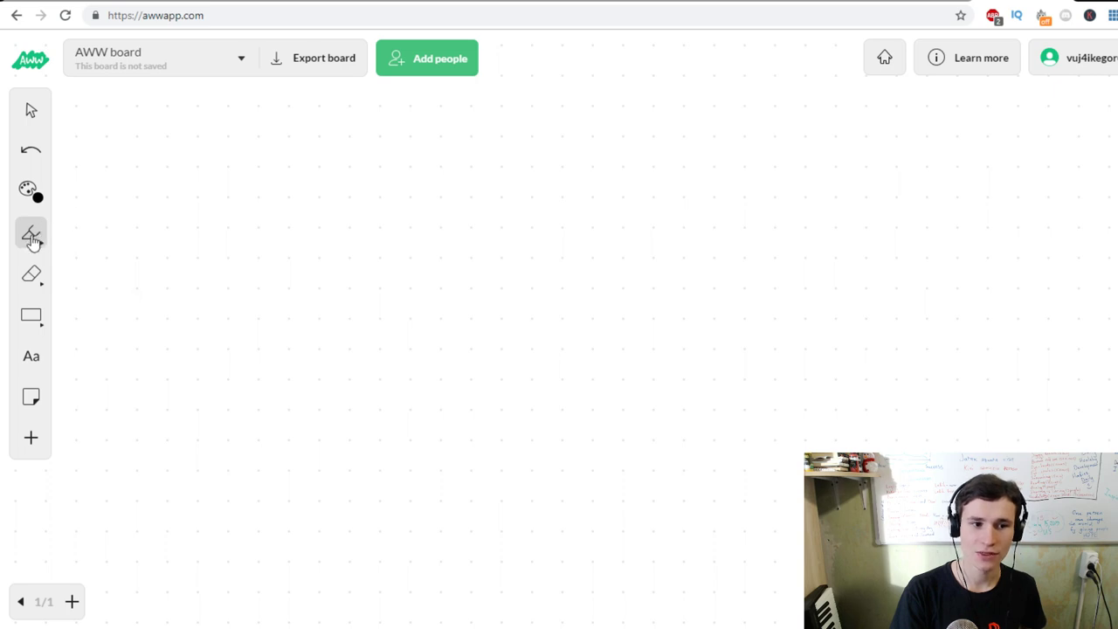
pyautogui.click(32, 238)
pyautogui.click(87, 233)
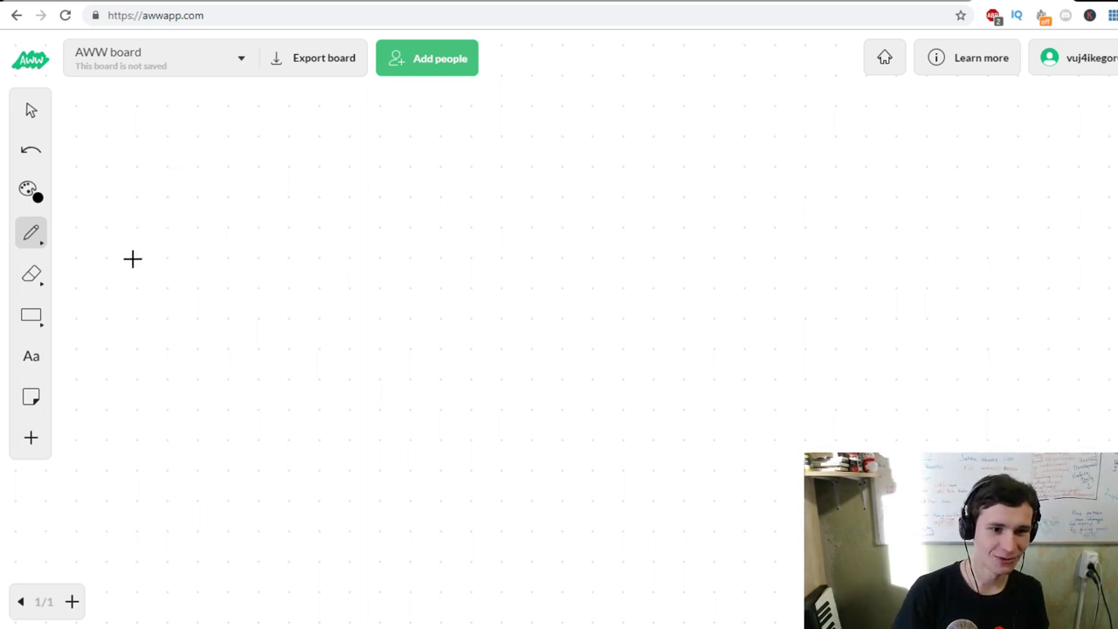
# - Draw the stick figure with an arched body, solid black head and filled body
pyautogui.moveTo(139, 265); pyautogui.dragTo(181, 252)
pyautogui.moveTo(139, 180); pyautogui.dragTo(141, 191)
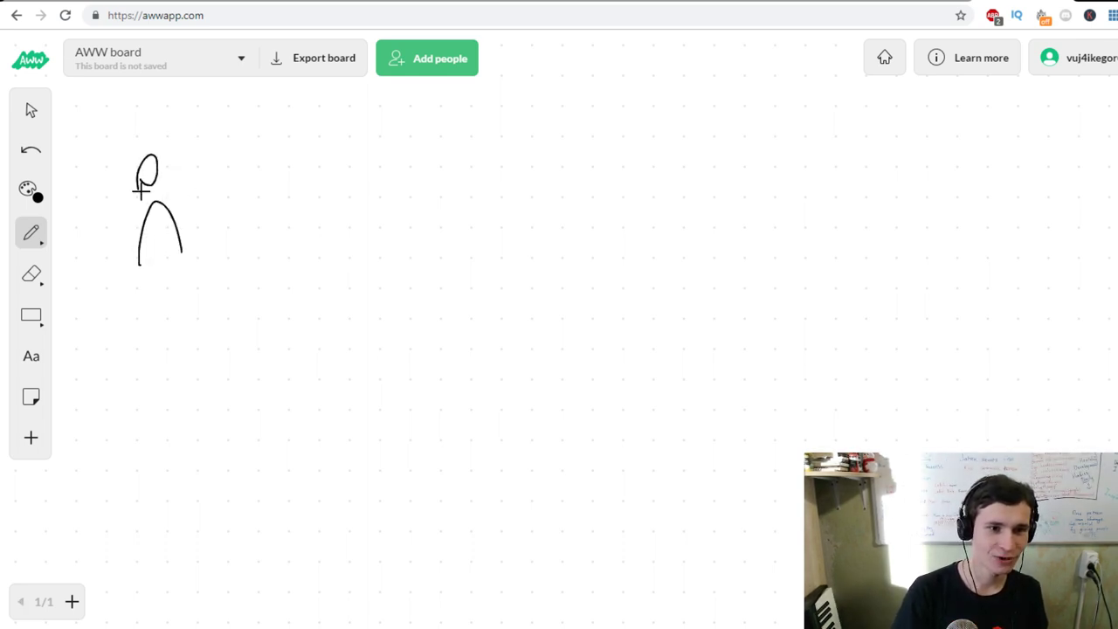
pyautogui.hotkey('ctrl', 'z')
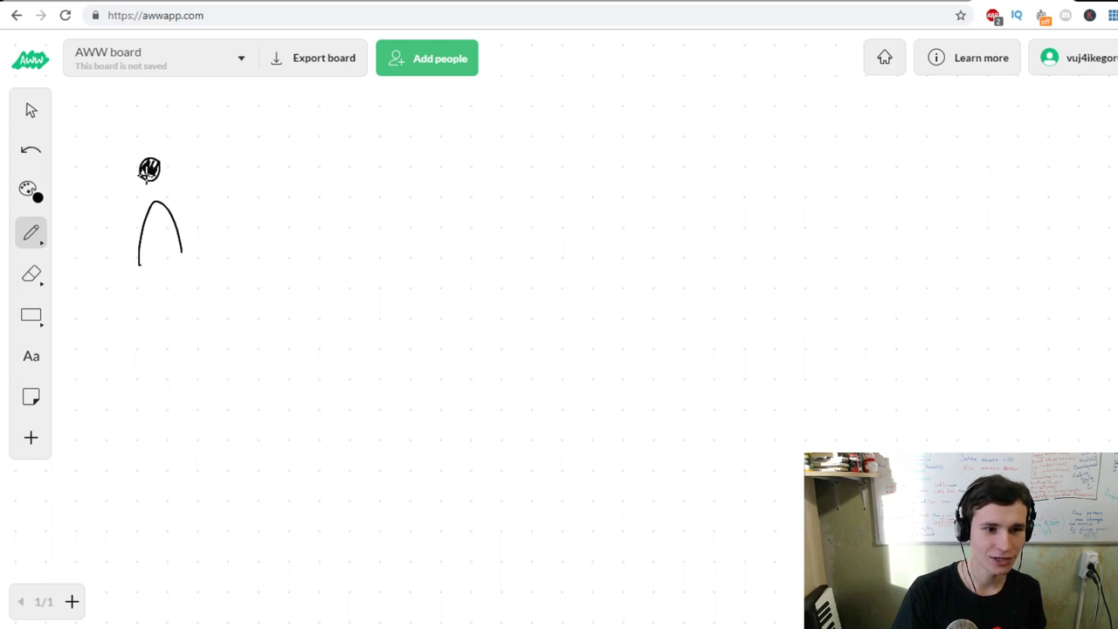
pyautogui.moveTo(140, 173); pyautogui.dragTo(155, 166)
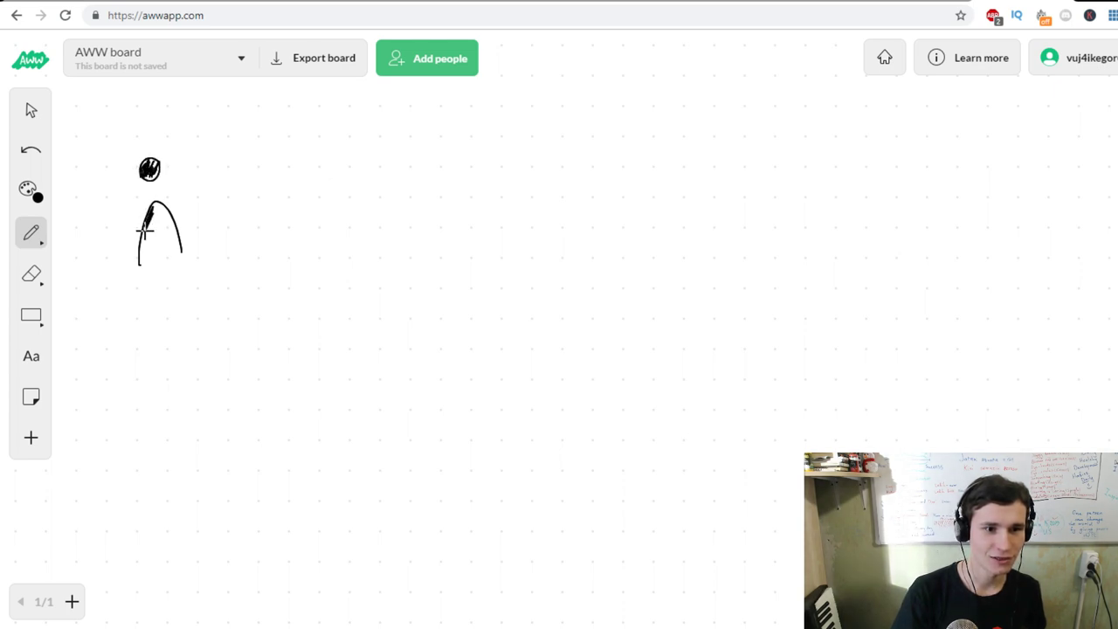
pyautogui.moveTo(167, 223)
pyautogui.mouseDown()
pyautogui.moveTo(170, 249)
pyautogui.moveTo(161, 238)
pyautogui.mouseUp()
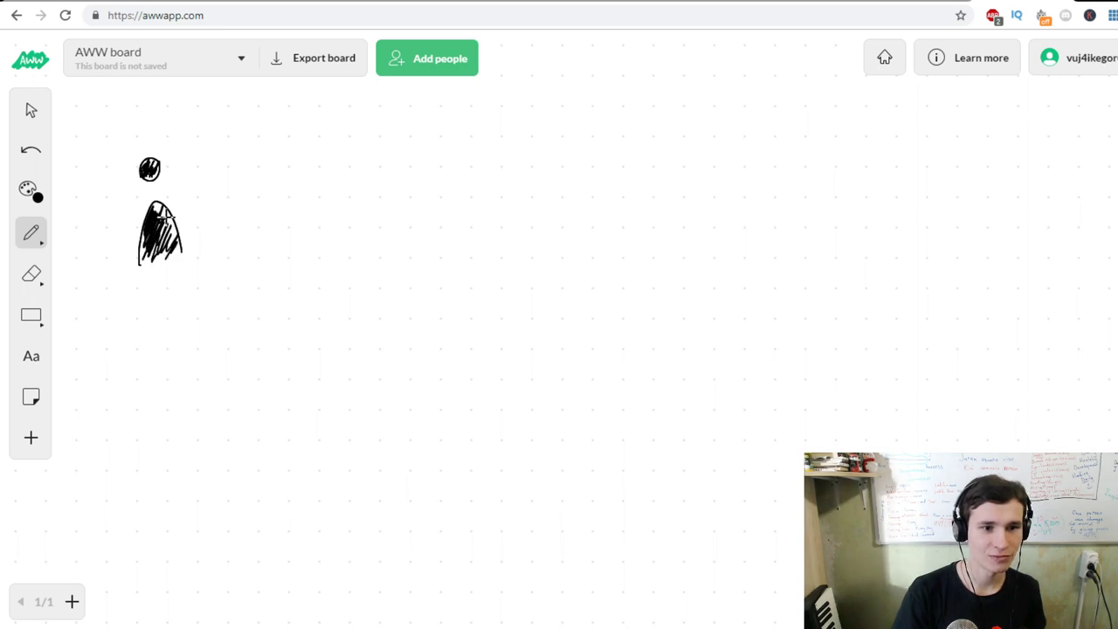
# - Draw the thought bubble with 'Thank you' inside and handwrite 'Спасибо' beneath it
pyautogui.moveTo(182, 162)
pyautogui.mouseDown()
pyautogui.moveTo(394, 187)
pyautogui.moveTo(315, 159)
pyautogui.moveTo(411, 102)
pyautogui.moveTo(277, 164)
pyautogui.mouseUp()
pyautogui.hotkey('ctrl', 'z')
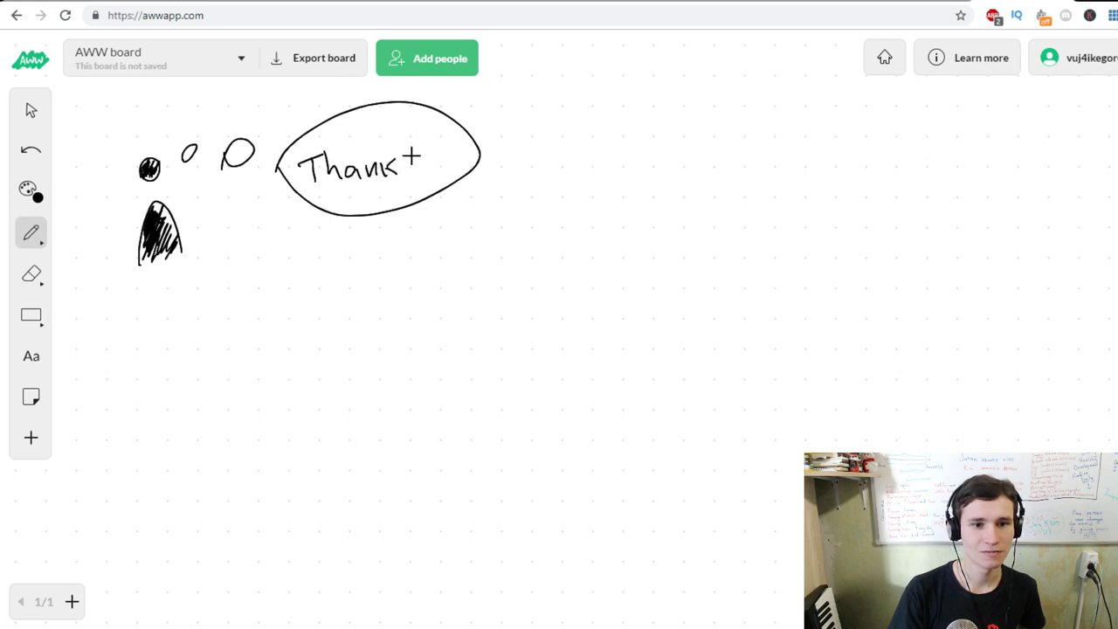
pyautogui.moveTo(442, 156); pyautogui.dragTo(459, 150)
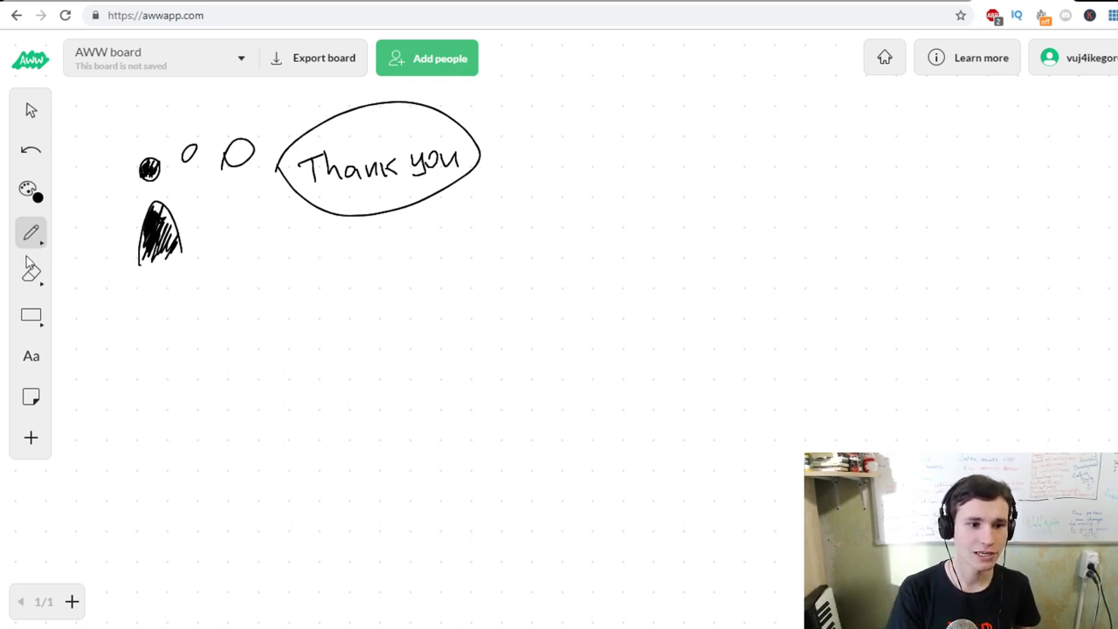
pyautogui.moveTo(294, 234)
pyautogui.mouseDown()
pyautogui.moveTo(297, 272)
pyautogui.moveTo(335, 257)
pyautogui.moveTo(420, 272)
pyautogui.mouseUp()
pyautogui.moveTo(423, 254)
pyautogui.mouseDown()
pyautogui.moveTo(441, 255)
pyautogui.moveTo(462, 213)
pyautogui.moveTo(477, 234)
pyautogui.mouseUp()
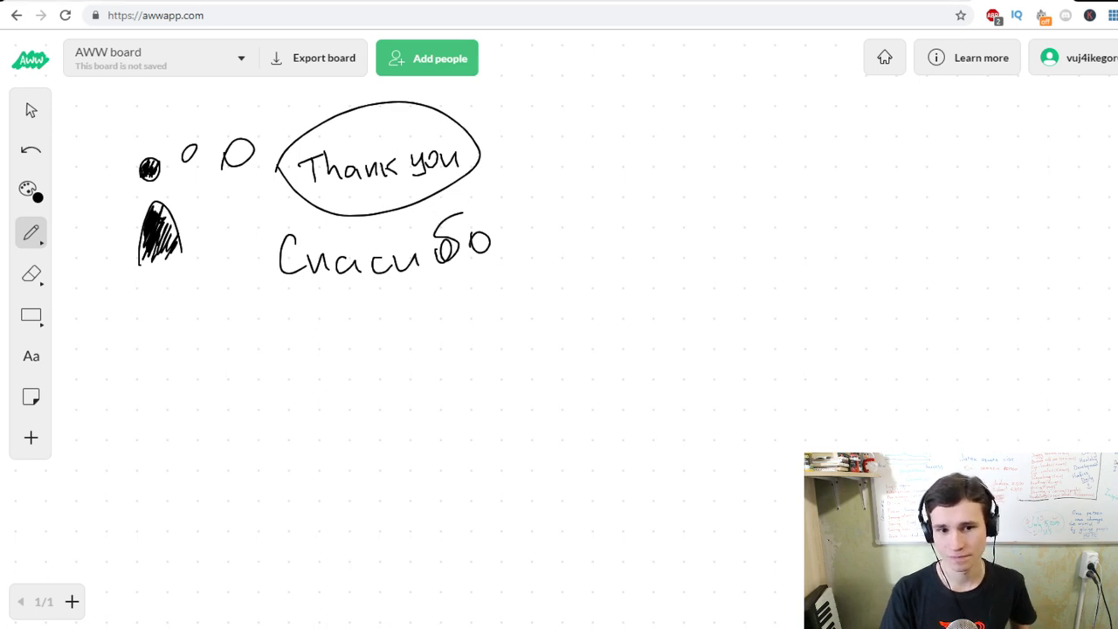
# - Undo part of the Russian lettering and rework it into an underlined 'Spasibo'
pyautogui.hotkey('ctrl', 'z')
pyautogui.hotkey('ctrl', 'z')
pyautogui.hotkey('ctrl', 'z')
pyautogui.hotkey('ctrl', 'z')
pyautogui.hotkey('ctrl', 'z')
pyautogui.hotkey('ctrl', 'z')
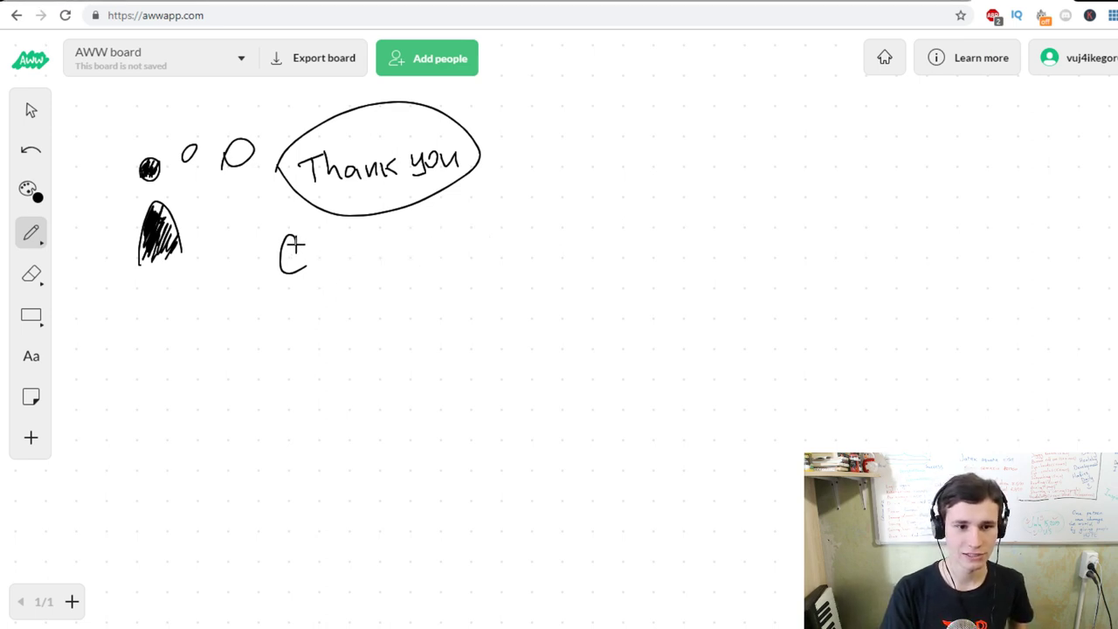
pyautogui.hotkey('ctrl', 'z')
pyautogui.moveTo(306, 259)
pyautogui.mouseDown()
pyautogui.moveTo(364, 267)
pyautogui.moveTo(427, 251)
pyautogui.mouseUp()
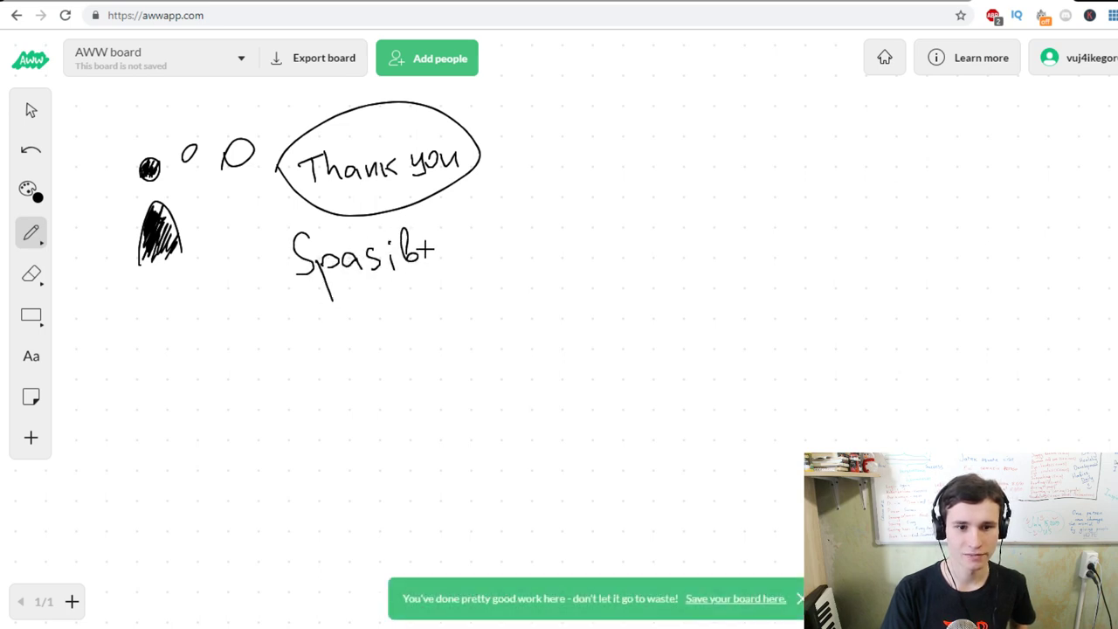
pyautogui.moveTo(278, 295); pyautogui.dragTo(449, 282)
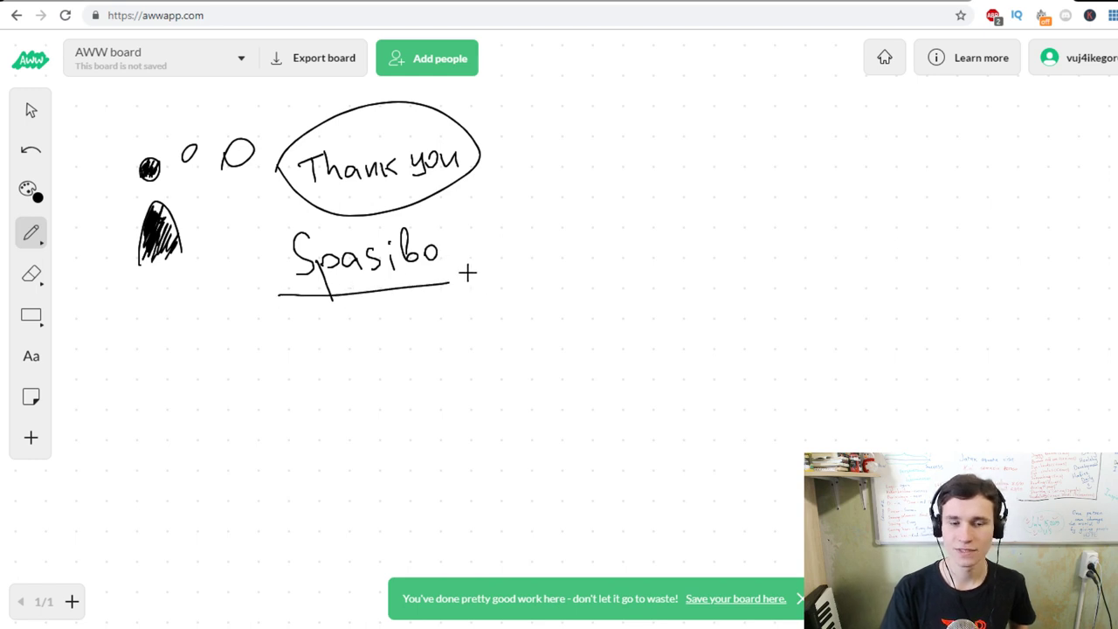
# - Undo the Spasibo strokes and make red the drawing colour
pyautogui.hotkey('ctrl', 'z')
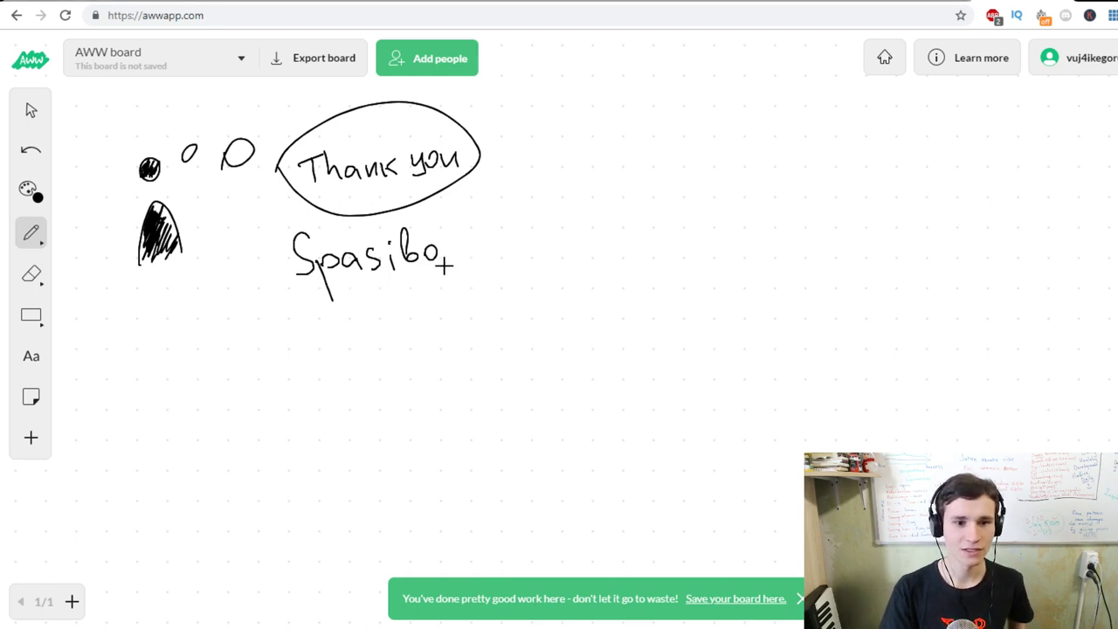
pyautogui.hotkey('ctrl', 'z')
pyautogui.hotkey('ctrl', 'z')
pyautogui.hotkey('ctrl', 'z')
pyautogui.hotkey('ctrl', 'z')
pyautogui.hotkey('ctrl', 'z')
pyautogui.hotkey('ctrl', 'z')
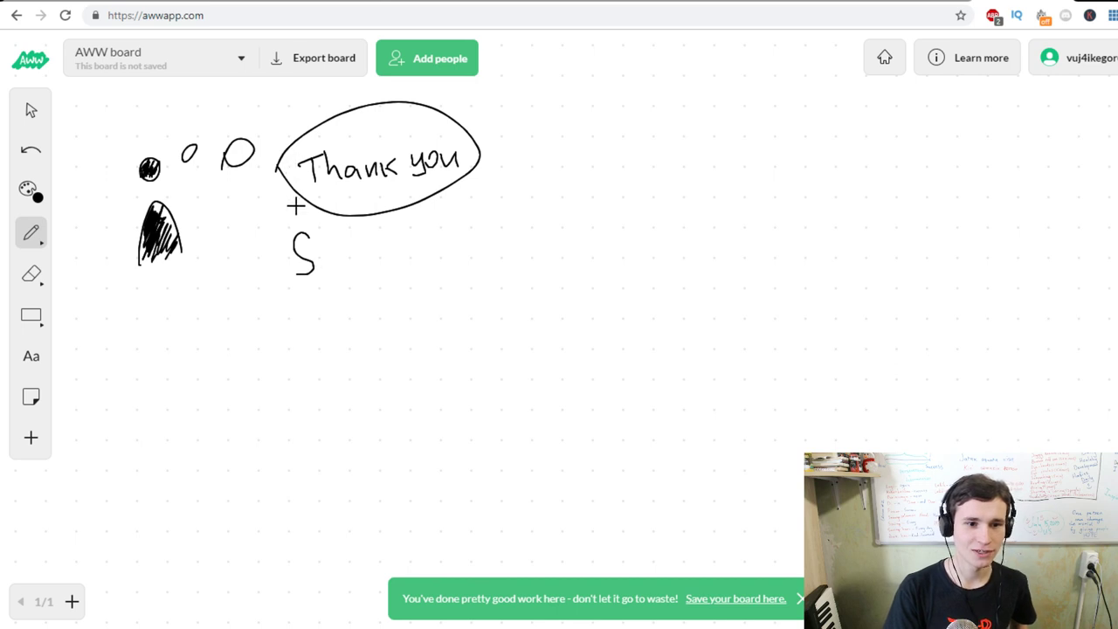
pyautogui.hotkey('ctrl', 'z')
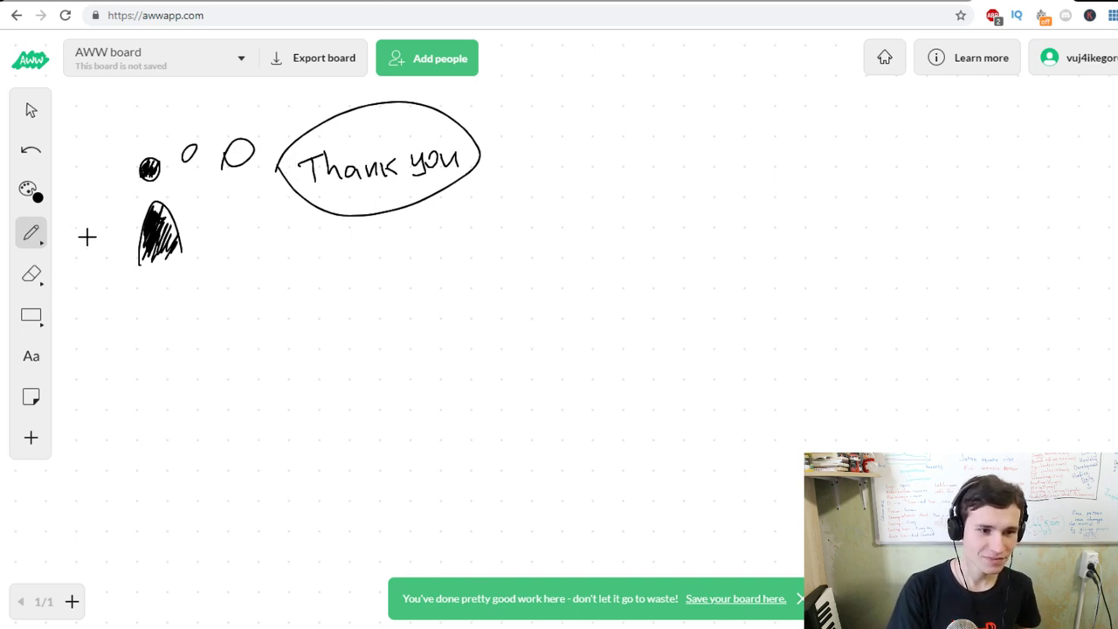
pyautogui.click(30, 189)
pyautogui.click(122, 191)
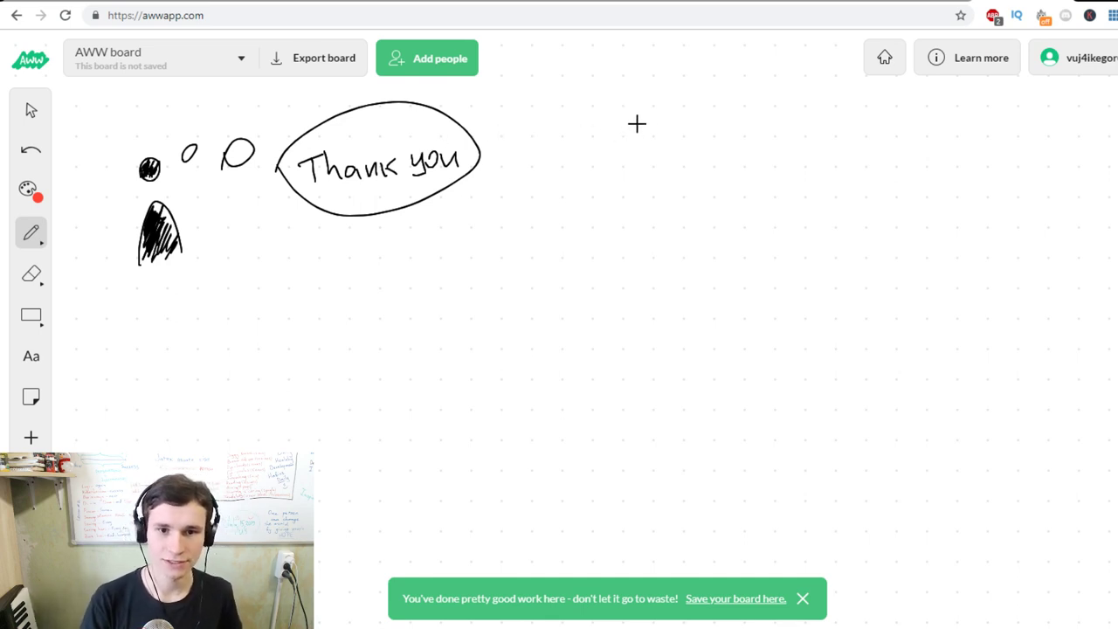
# - Write 'Thank you' in red on the right and draw the first rays beneath it
pyautogui.moveTo(633, 127); pyautogui.dragTo(633, 157)
pyautogui.moveTo(608, 133)
pyautogui.mouseDown()
pyautogui.moveTo(650, 119)
pyautogui.moveTo(646, 152)
pyautogui.mouseUp()
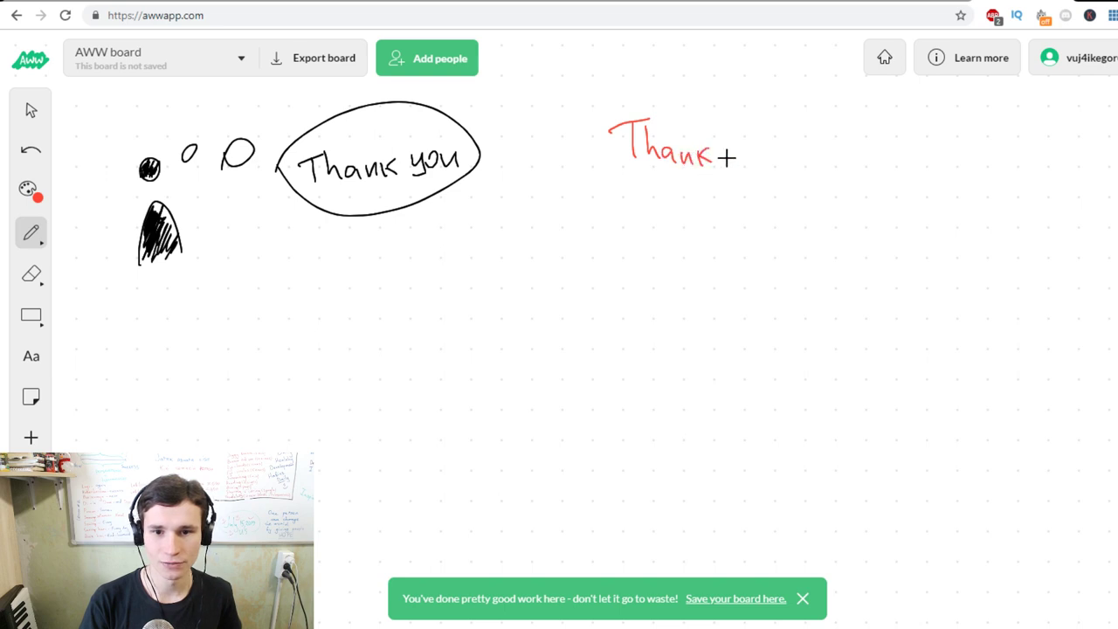
pyautogui.moveTo(736, 152); pyautogui.dragTo(733, 198)
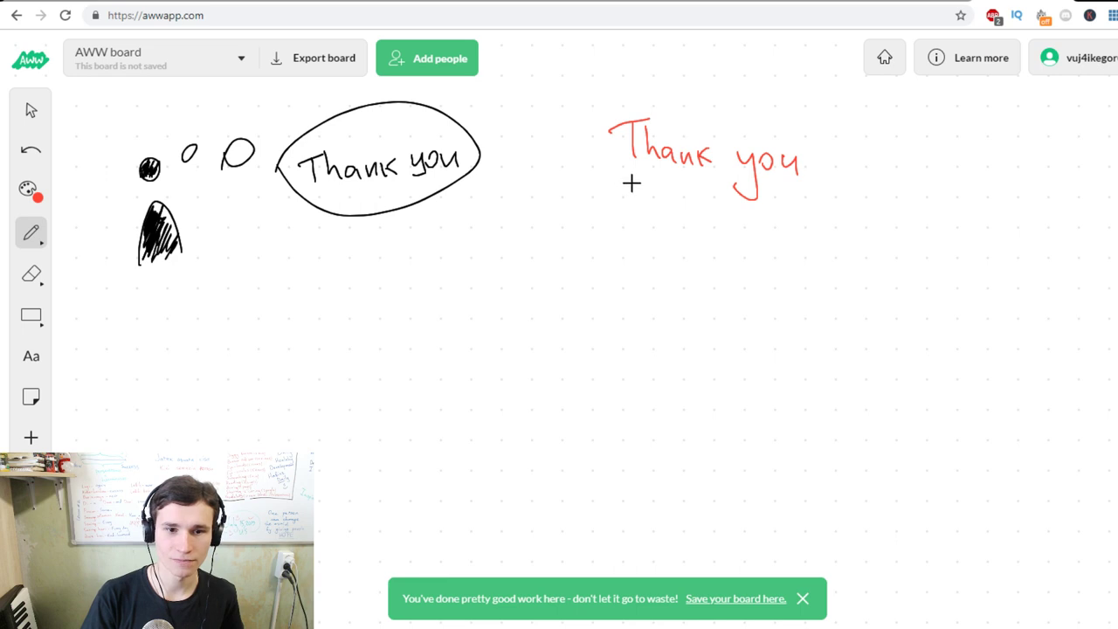
pyautogui.moveTo(631, 182); pyautogui.dragTo(481, 267)
pyautogui.moveTo(664, 179); pyautogui.dragTo(586, 274)
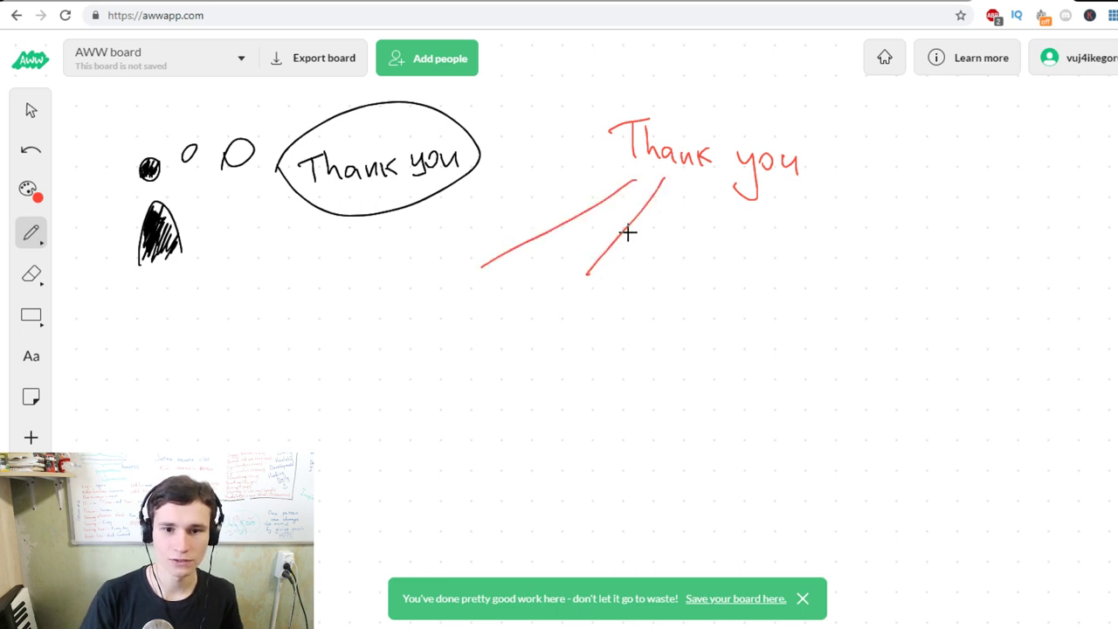
pyautogui.moveTo(691, 178); pyautogui.dragTo(682, 234)
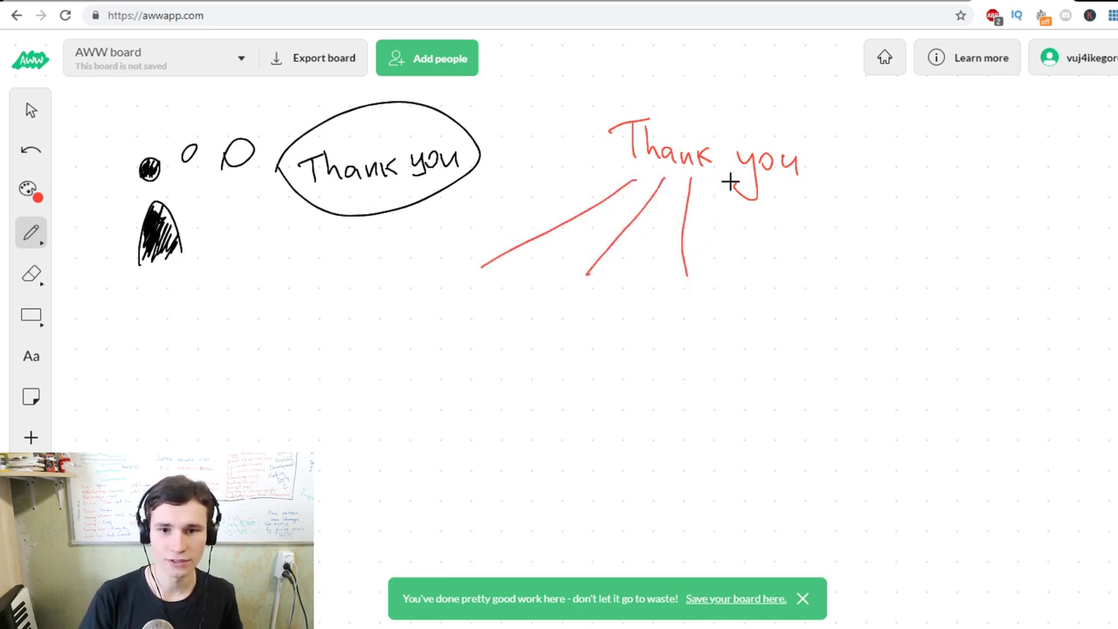
# - Add more red rays fanning out to the right and downward from 'Thank you'
pyautogui.moveTo(730, 181); pyautogui.dragTo(773, 272)
pyautogui.moveTo(779, 186); pyautogui.dragTo(867, 257)
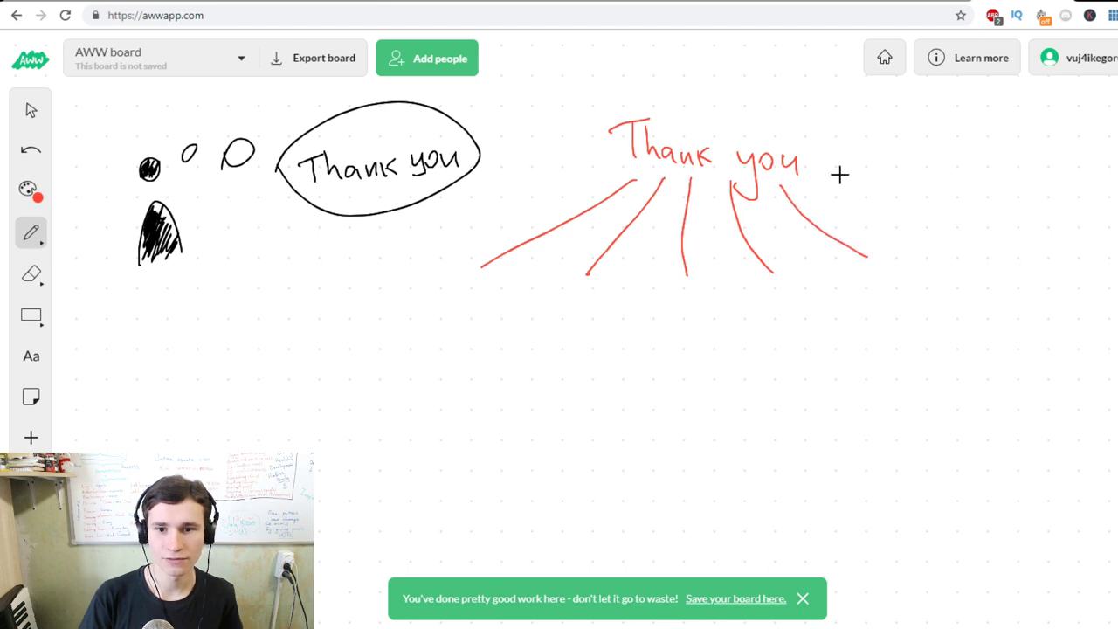
pyautogui.moveTo(821, 164); pyautogui.dragTo(964, 215)
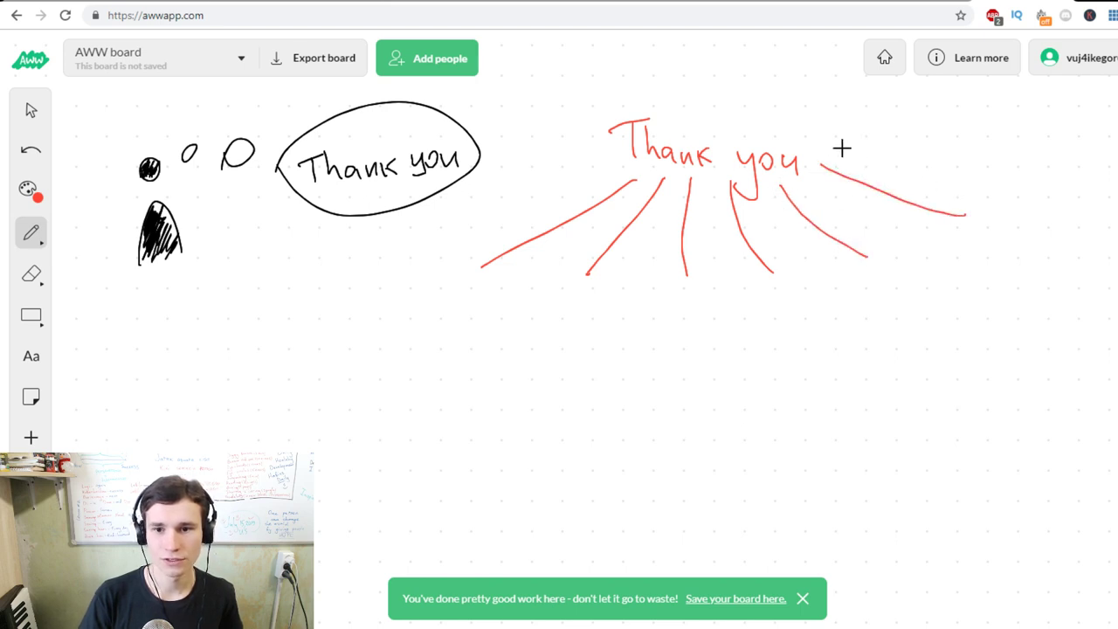
pyautogui.moveTo(838, 150); pyautogui.dragTo(956, 136)
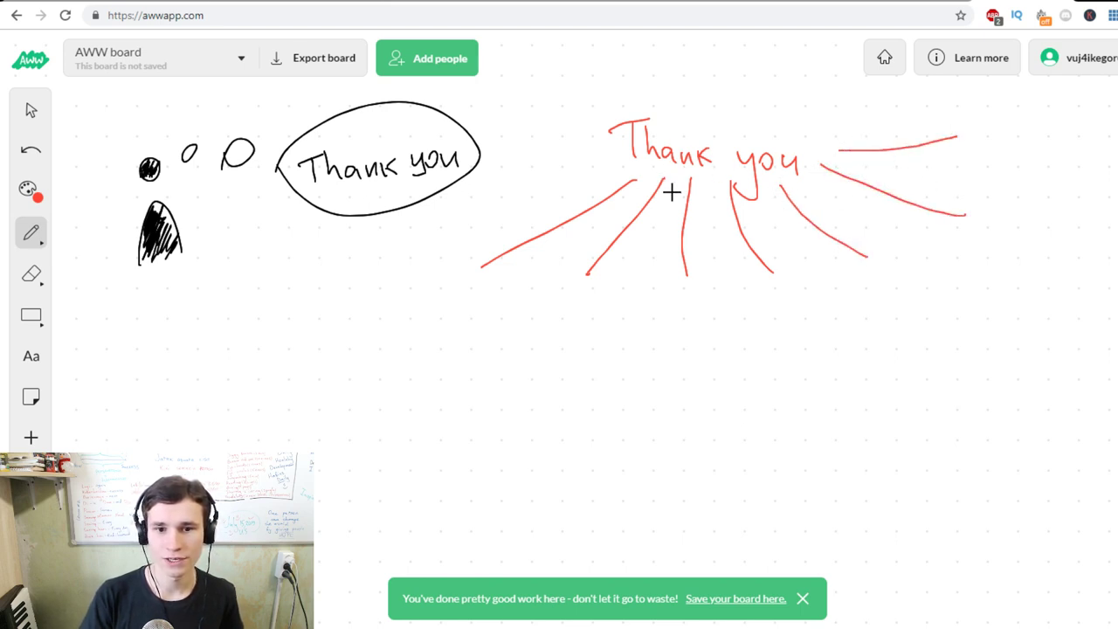
pyautogui.moveTo(674, 186); pyautogui.dragTo(620, 393)
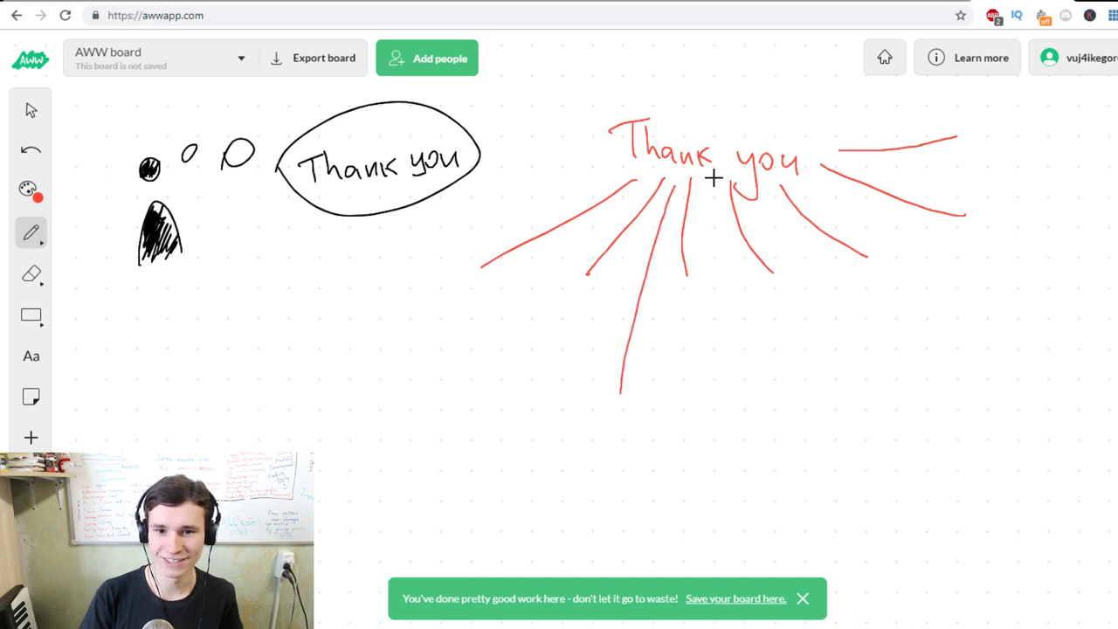
pyautogui.moveTo(713, 178); pyautogui.dragTo(733, 340)
pyautogui.moveTo(764, 192)
pyautogui.mouseDown()
pyautogui.moveTo(835, 300)
pyautogui.moveTo(905, 368)
pyautogui.mouseUp()
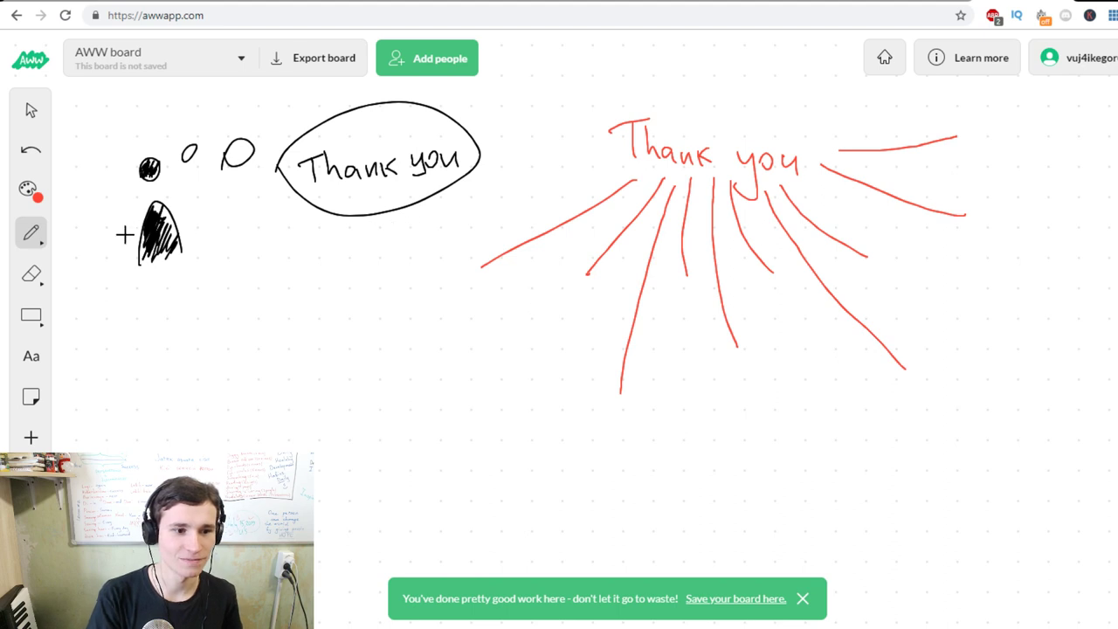
pyautogui.click(34, 360)
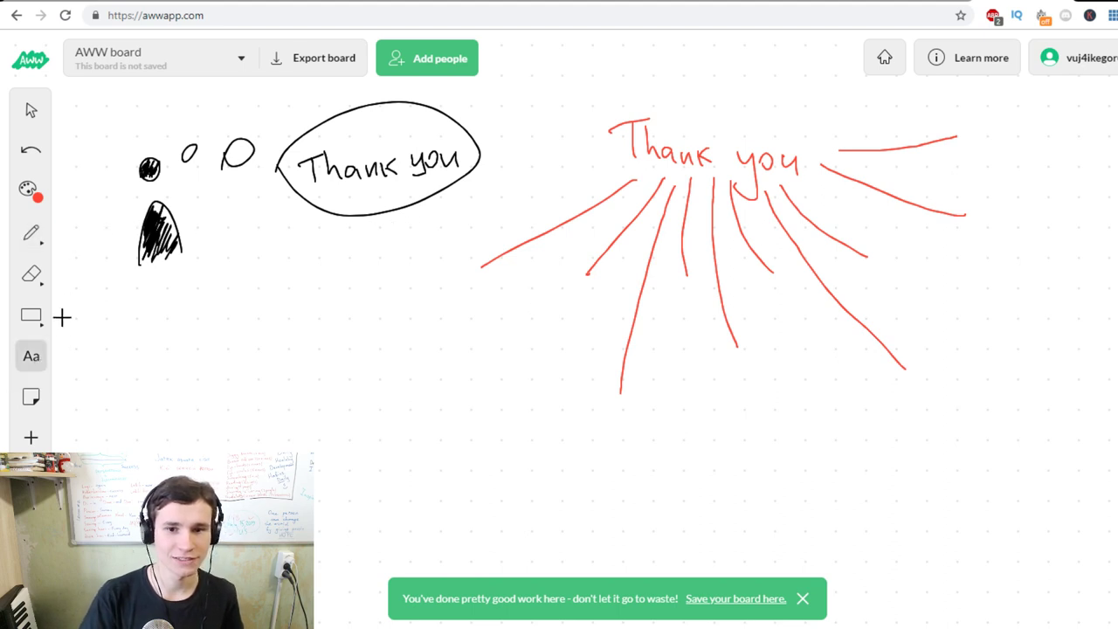
# - Type the note 'Спасибо = Thank you' below the bubble and move it beside the ray end
pyautogui.click(418, 297)
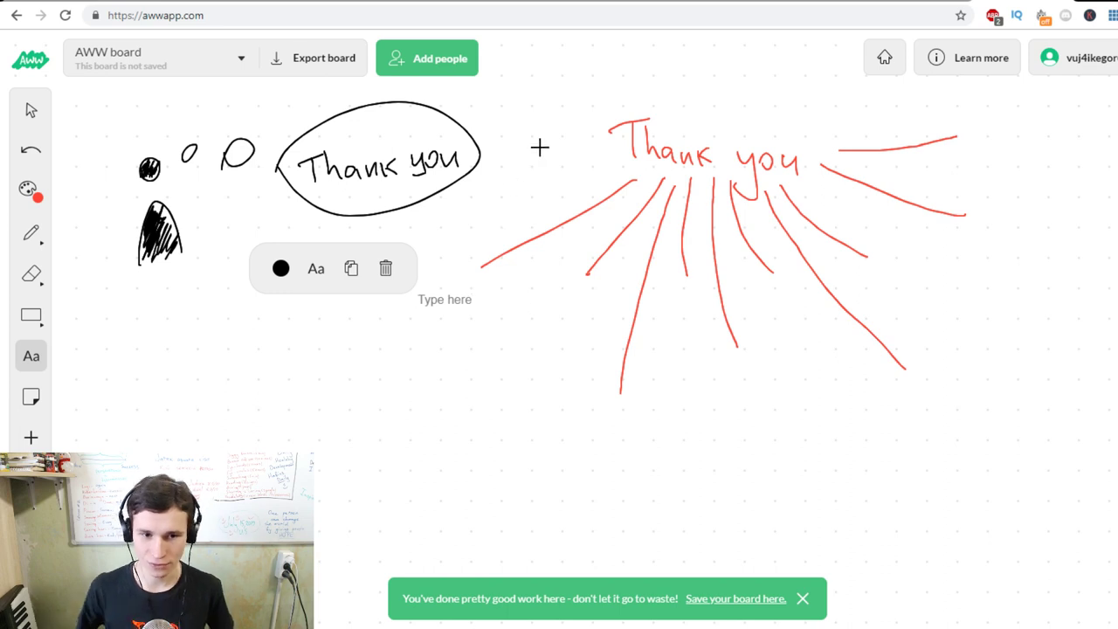
pyautogui.write('Cgfcb')
pyautogui.press('BackSpace')
pyautogui.press('BackSpace')
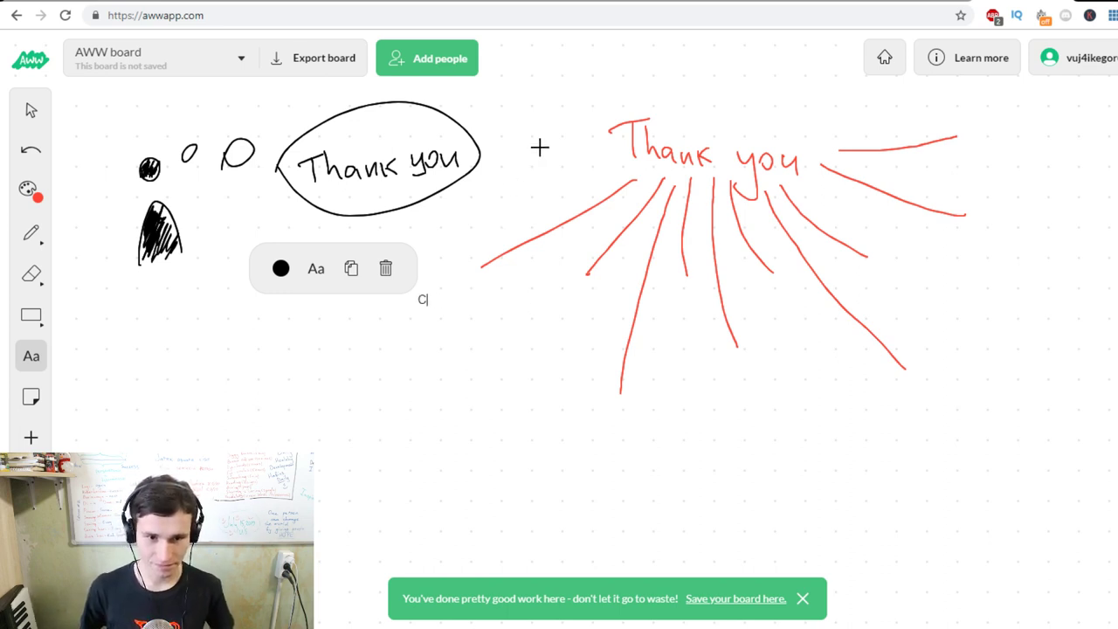
pyautogui.write('пасибо=')
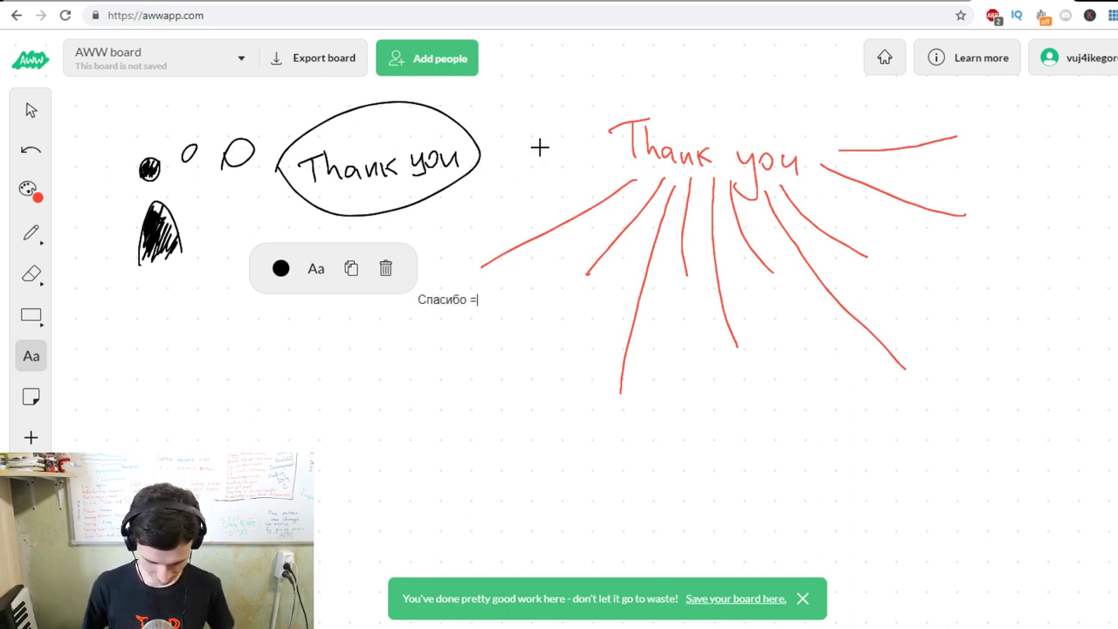
pyautogui.write('Thank yo')
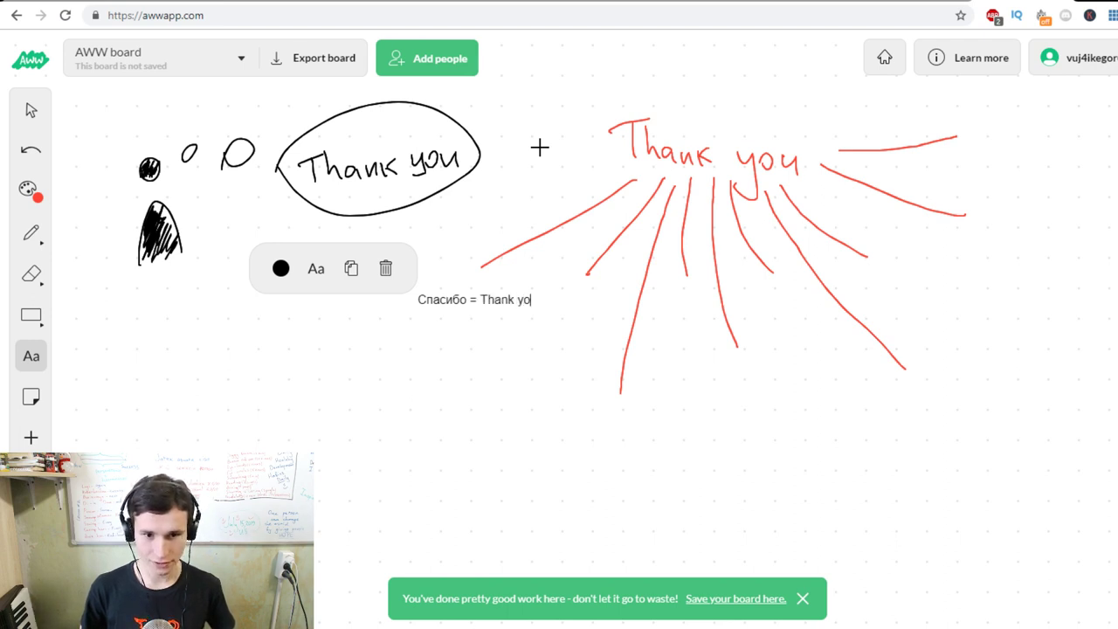
pyautogui.write('u')
pyautogui.click(30, 109)
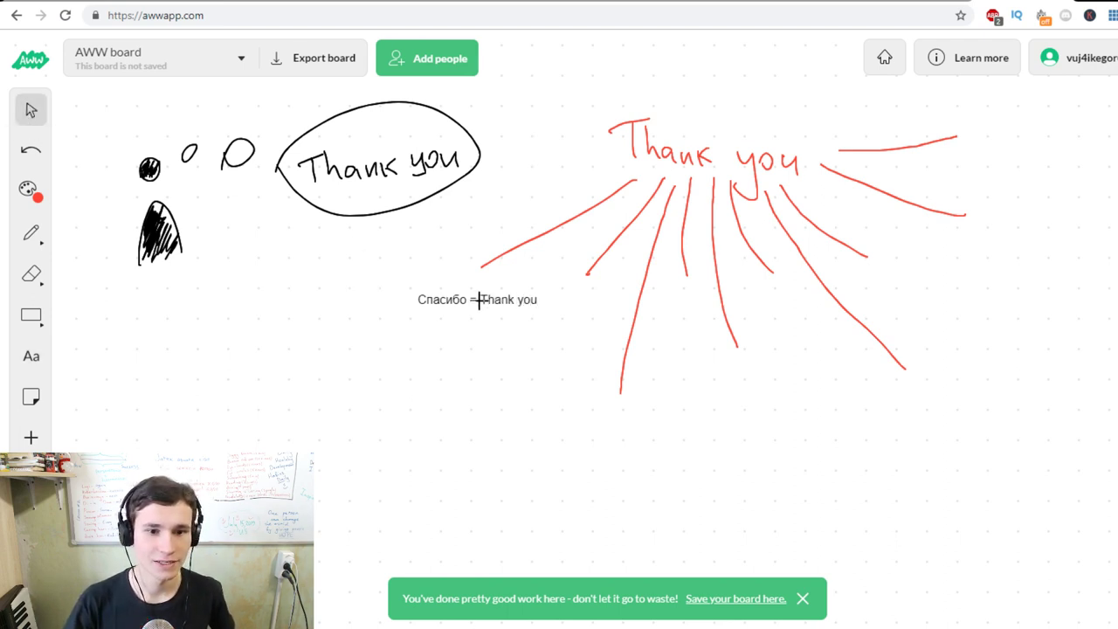
pyautogui.moveTo(479, 300); pyautogui.dragTo(467, 282)
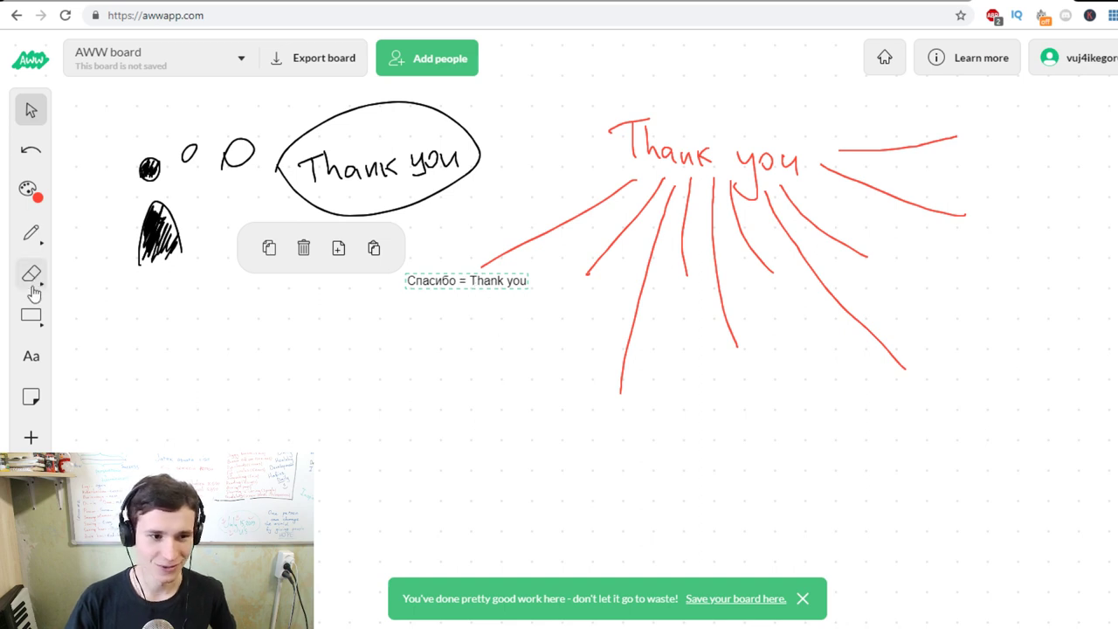
# - Change the note to 'Спасибо = Spacibo' and nudge it into place
pyautogui.click(31, 356)
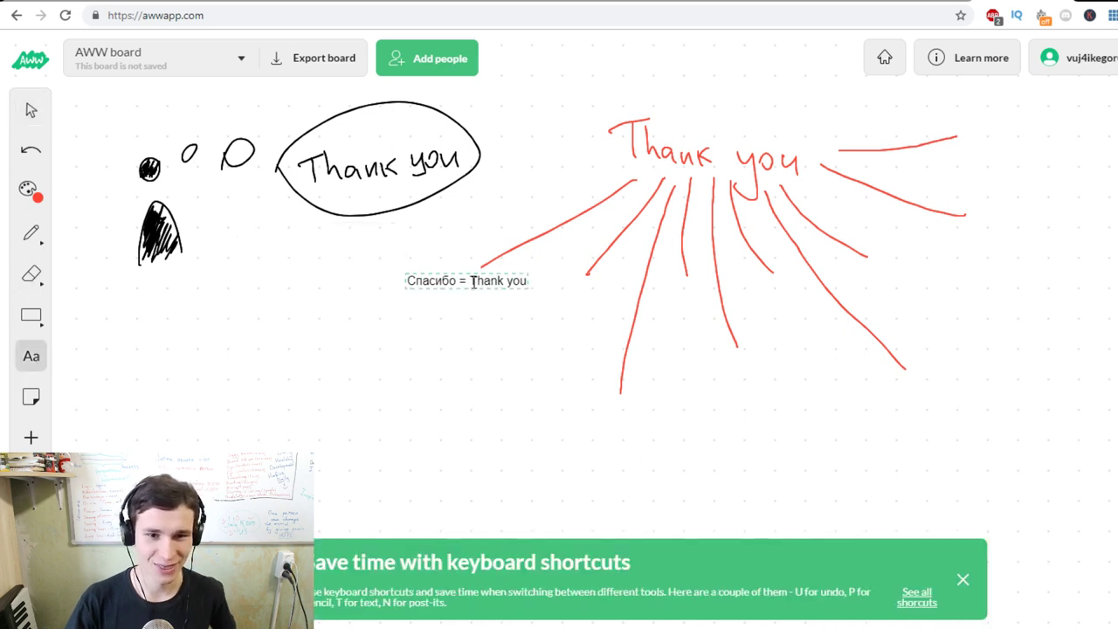
pyautogui.click(508, 286)
pyautogui.moveTo(482, 280)
pyautogui.mouseDown()
pyautogui.moveTo(472, 278)
pyautogui.moveTo(504, 289)
pyautogui.mouseUp()
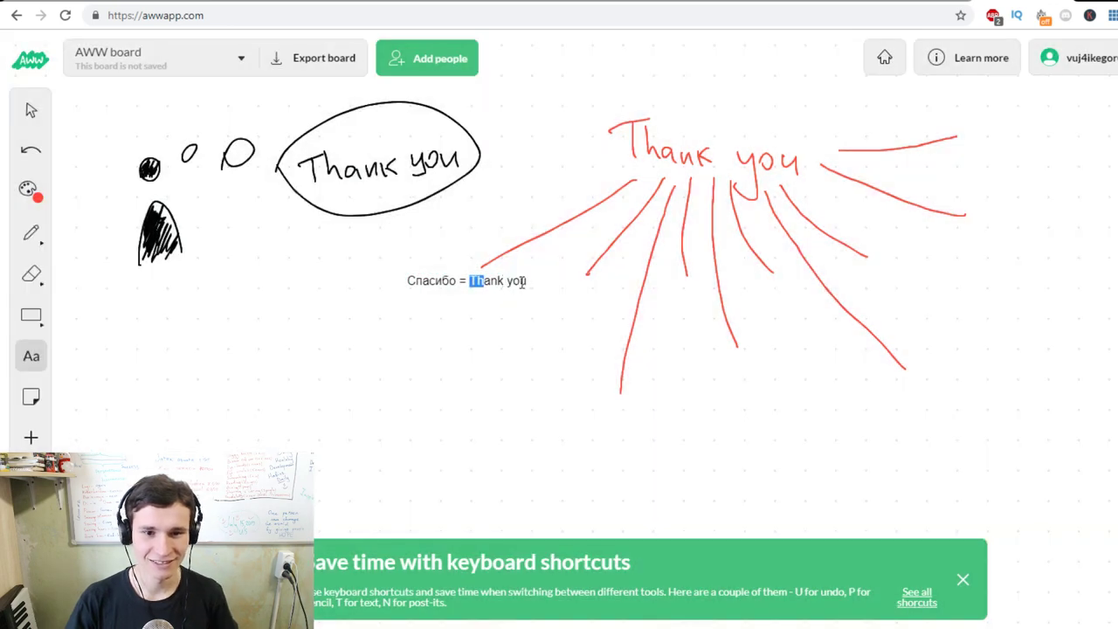
pyautogui.click(524, 282)
pyautogui.press('BackSpace')
pyautogui.press('BackSpace')
pyautogui.press('BackSpace')
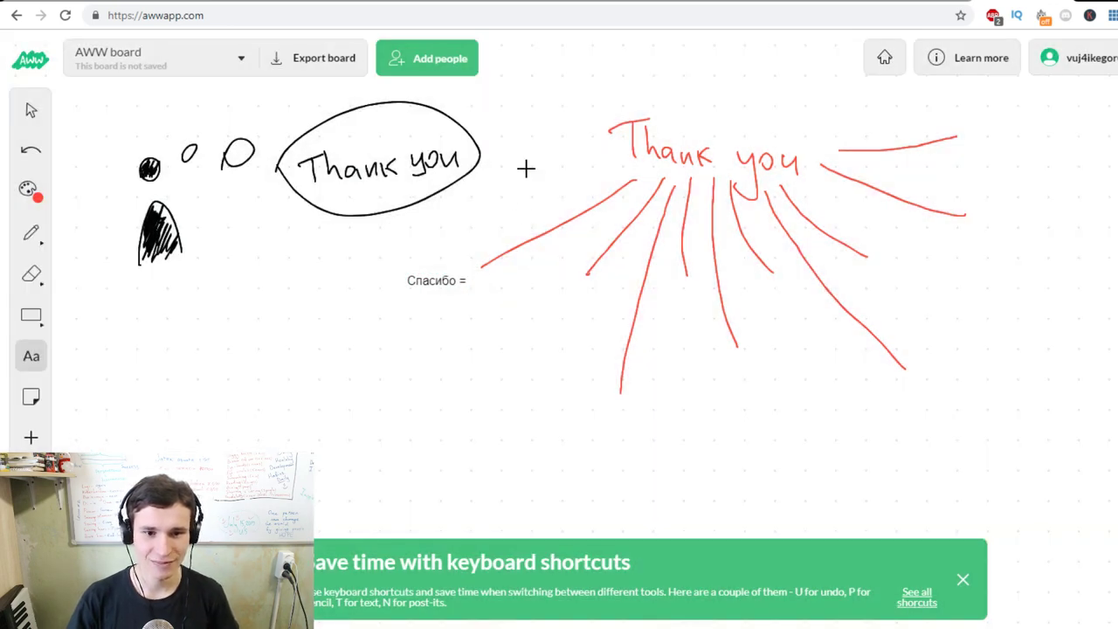
pyautogui.write('Spa')
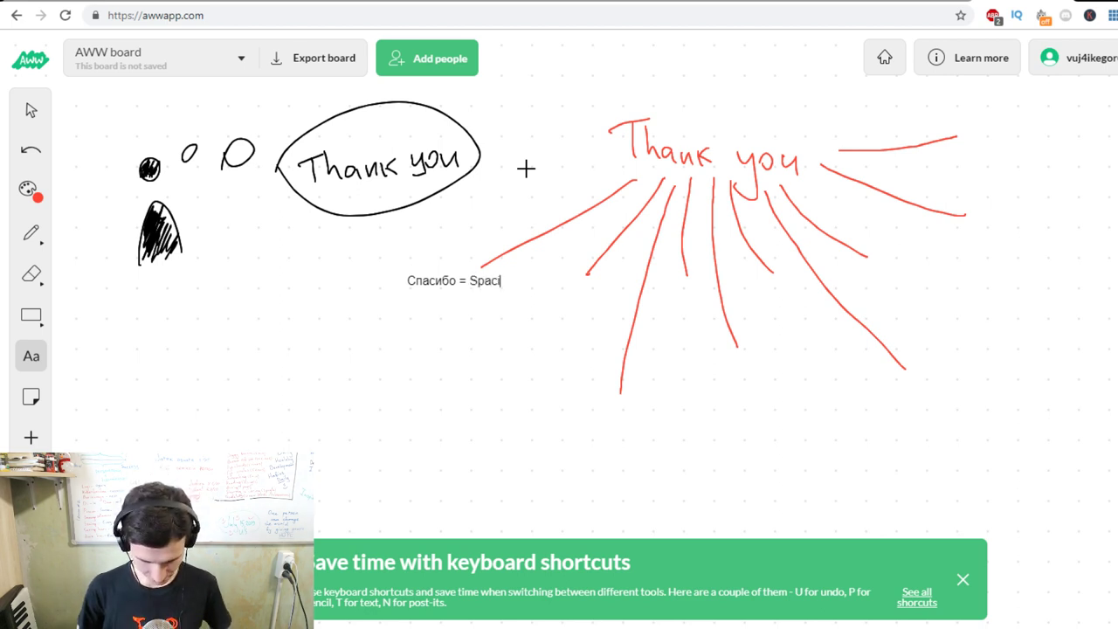
pyautogui.write('cibo')
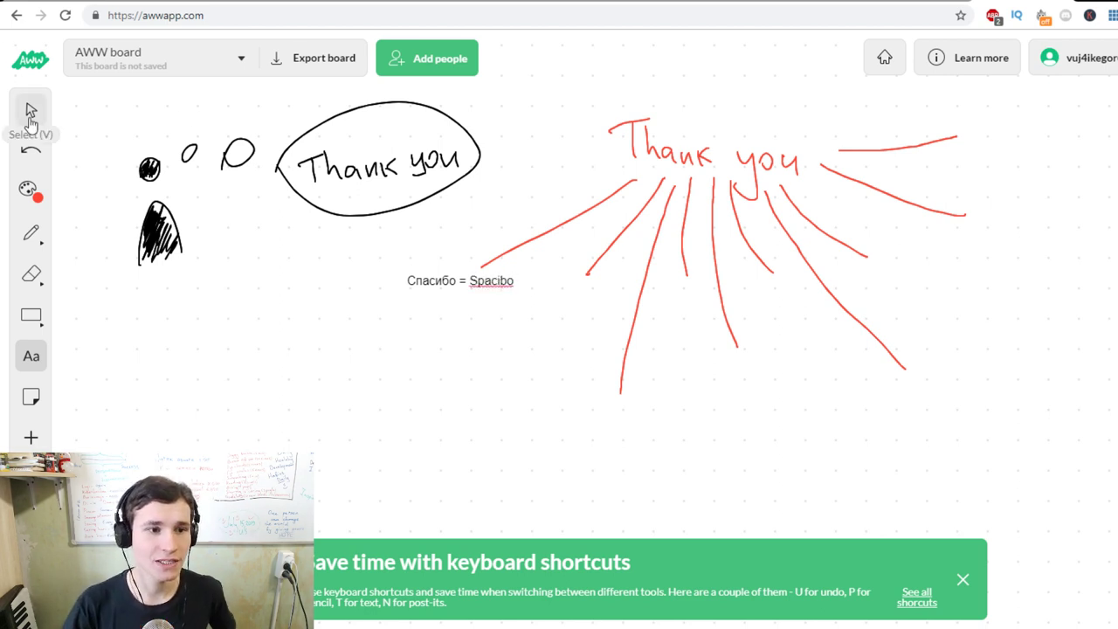
pyautogui.click(30, 109)
pyautogui.moveTo(427, 278); pyautogui.dragTo(437, 281)
pyautogui.click(459, 330)
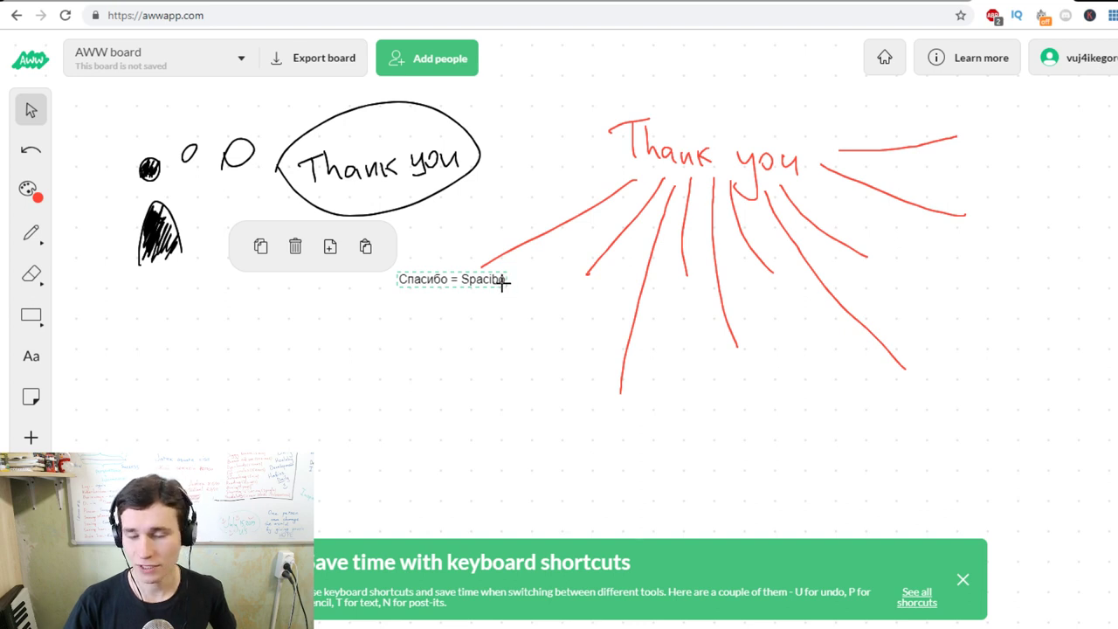
pyautogui.click(32, 236)
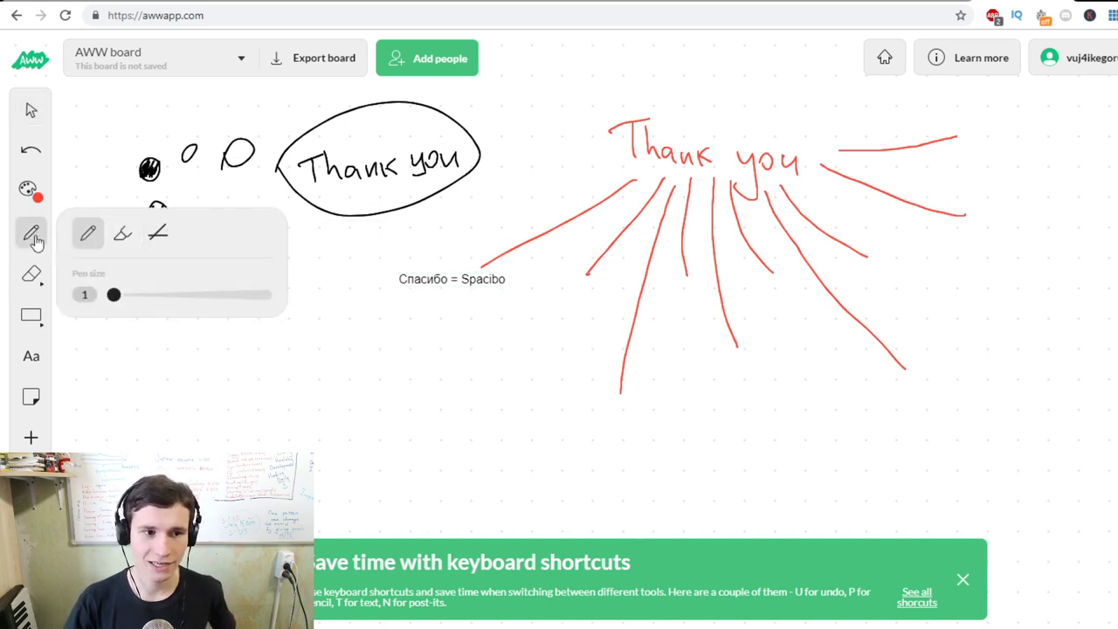
pyautogui.click(31, 356)
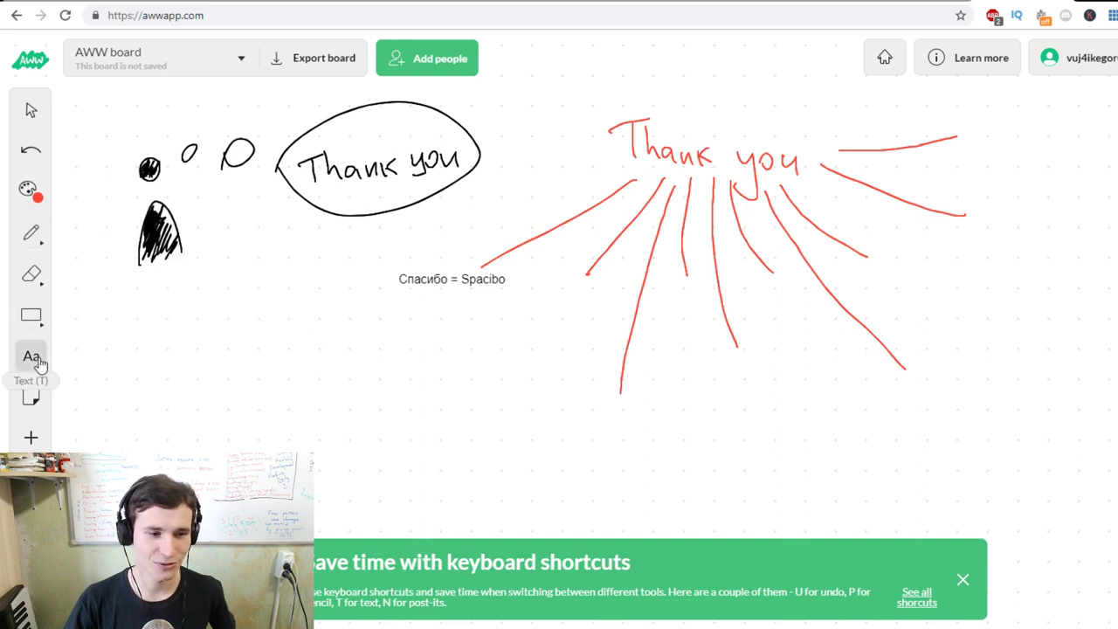
# - Type the two-line note 'Большое спасибо / Bol'shoye spasibo' and move it to the second ray's end
pyautogui.click(506, 321)
pyautogui.write('<j')
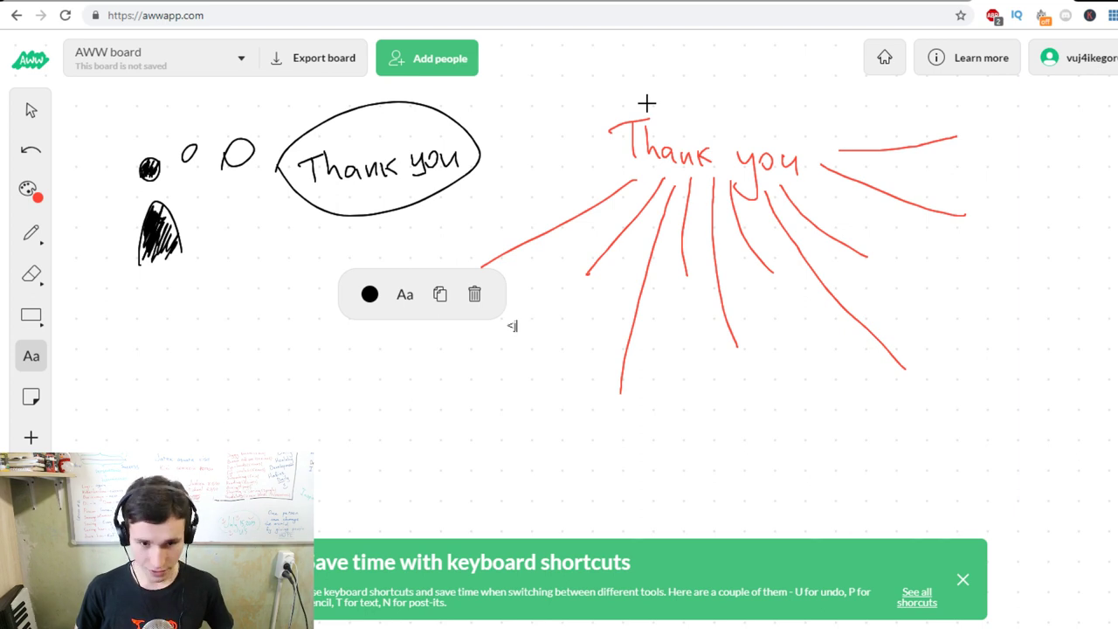
pyautogui.write('k')
pyautogui.press('BackSpace')
pyautogui.write('Большое спасибо')
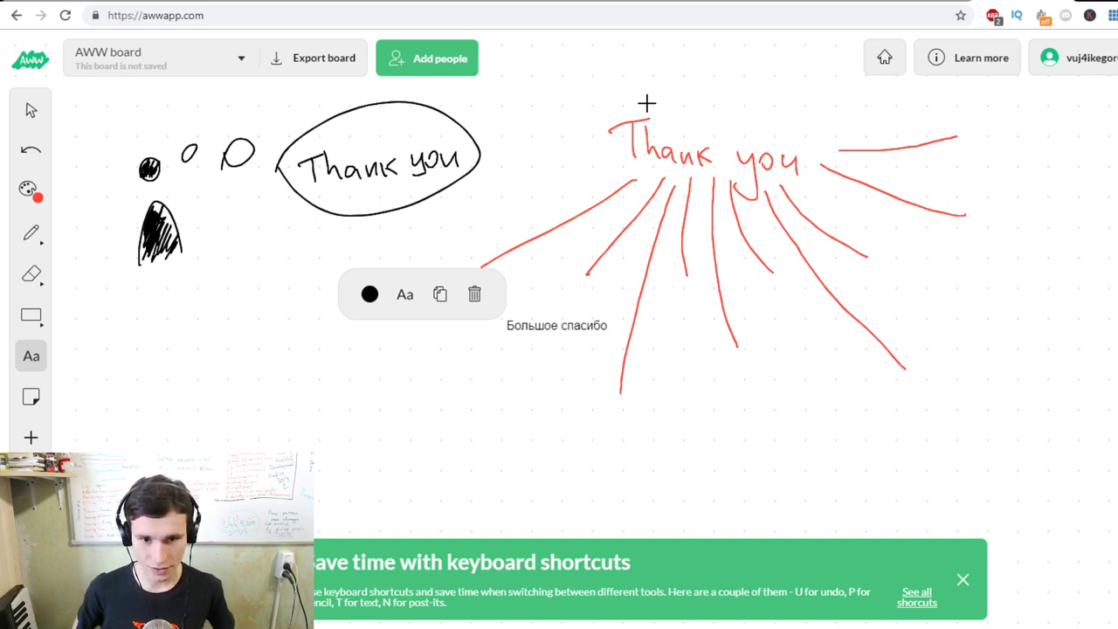
pyautogui.write('Bo')
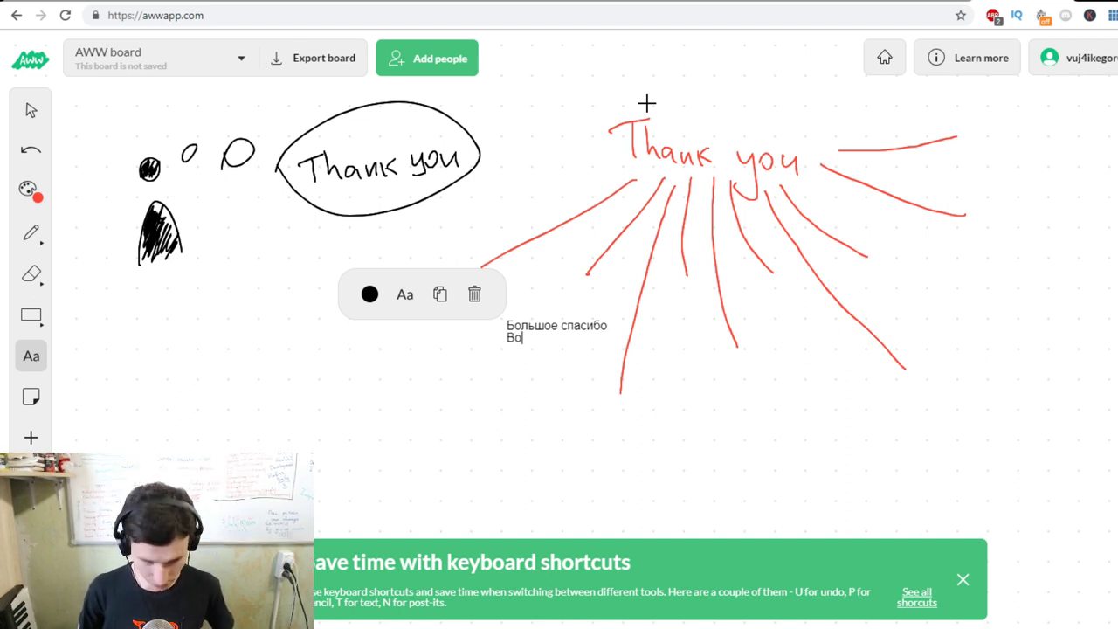
pyautogui.write("l'sho")
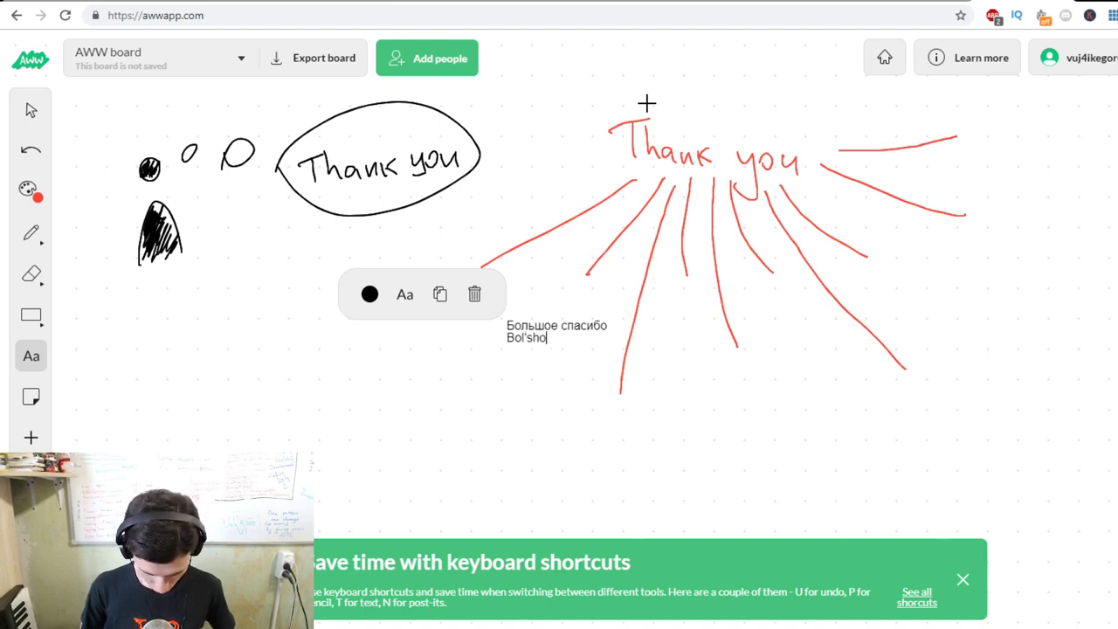
pyautogui.write('ye spasibo')
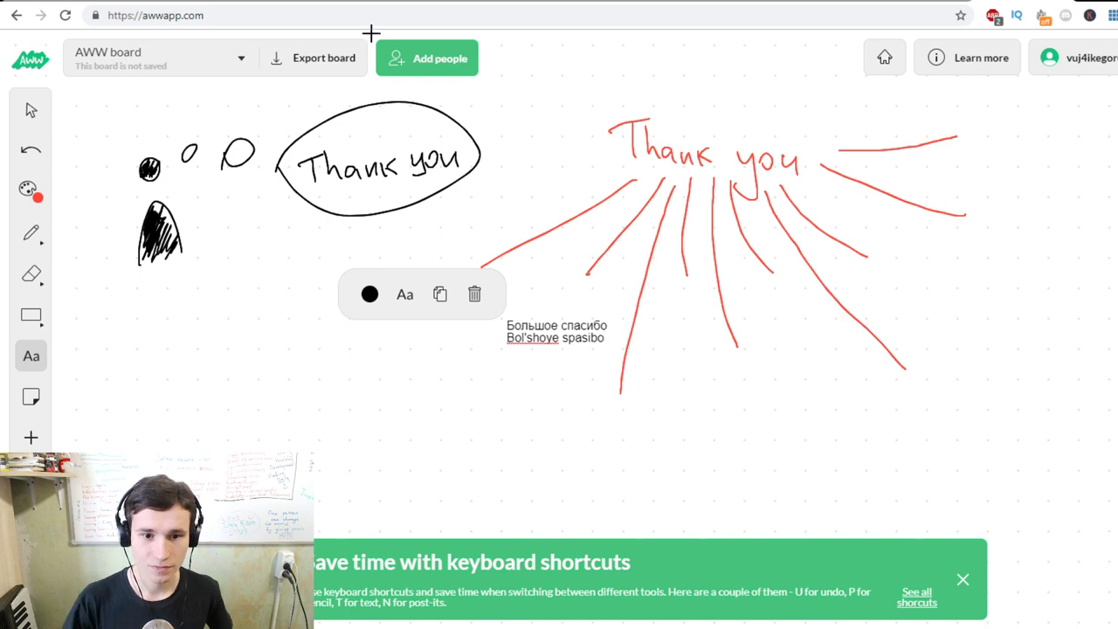
pyautogui.press('Escape')
pyautogui.moveTo(548, 342); pyautogui.dragTo(568, 298)
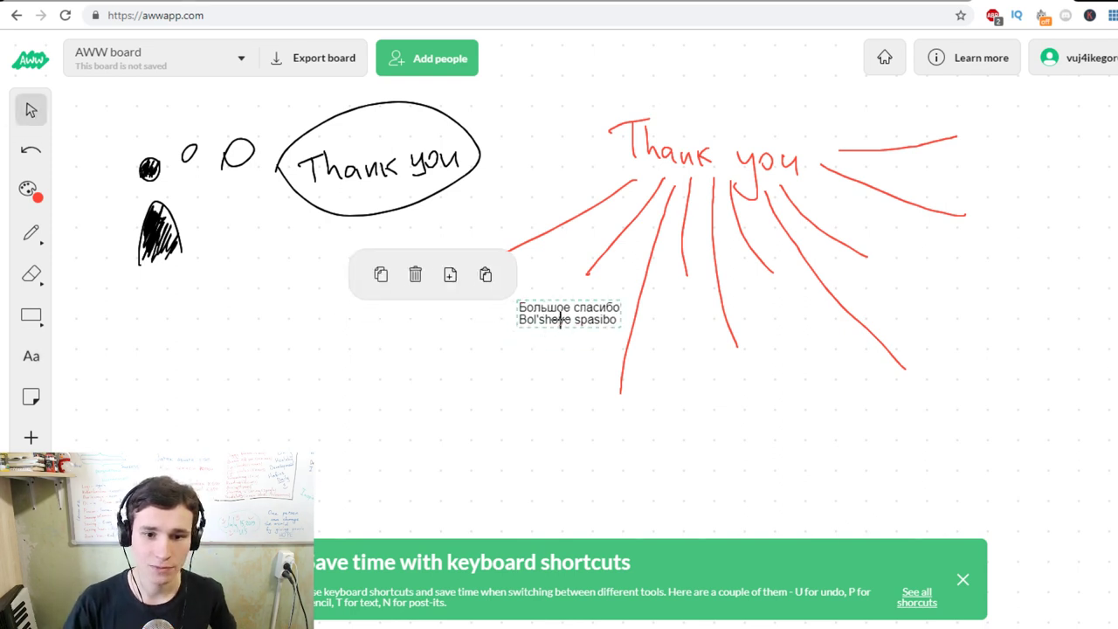
pyautogui.click(676, 368)
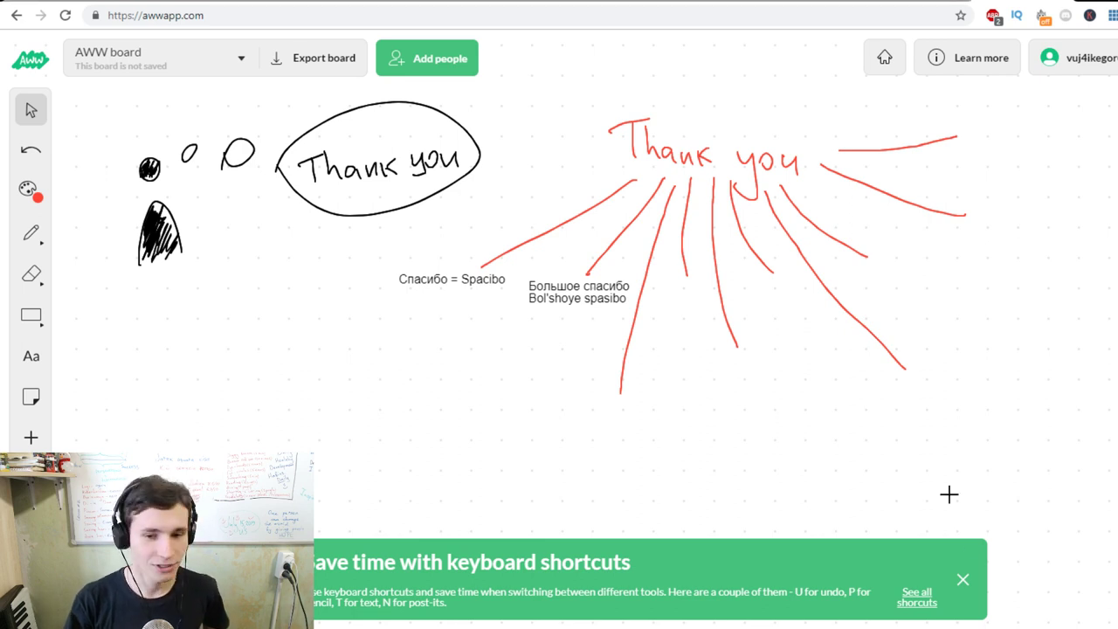
# - Type 'Благодарствую' with 'Blagodarstvuyu' beneath it below the red rays
pyautogui.click(962, 579)
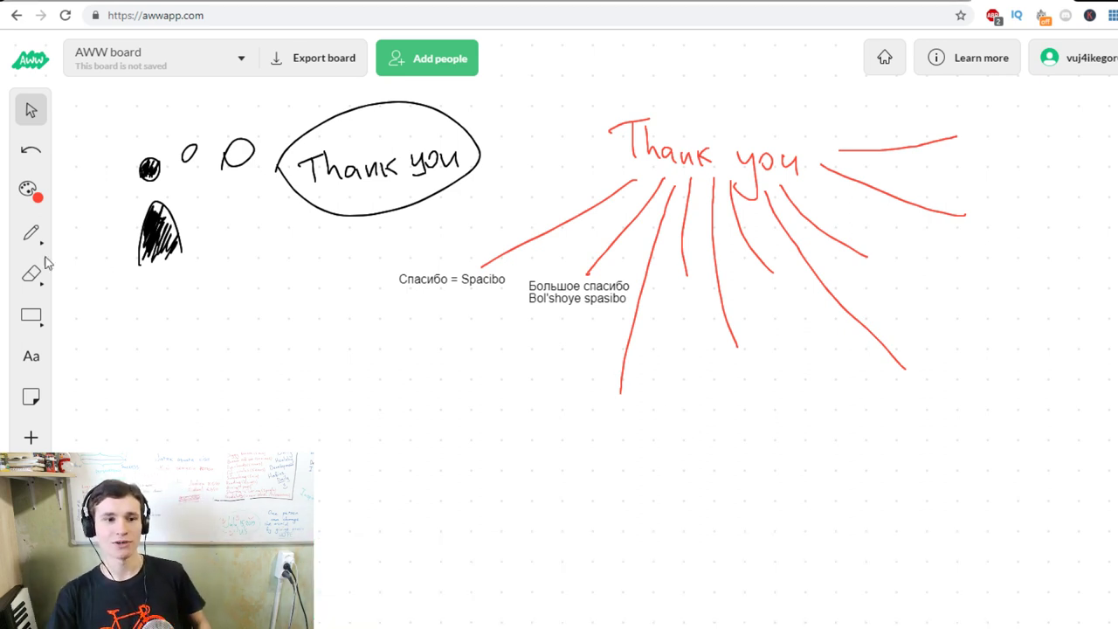
pyautogui.click(31, 356)
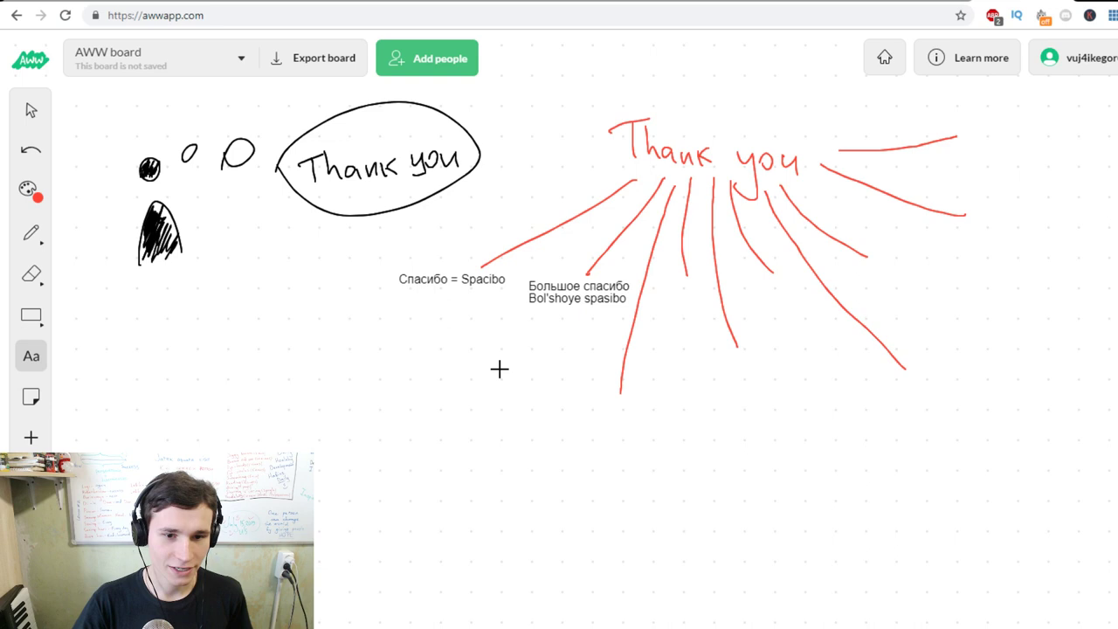
pyautogui.click(574, 421)
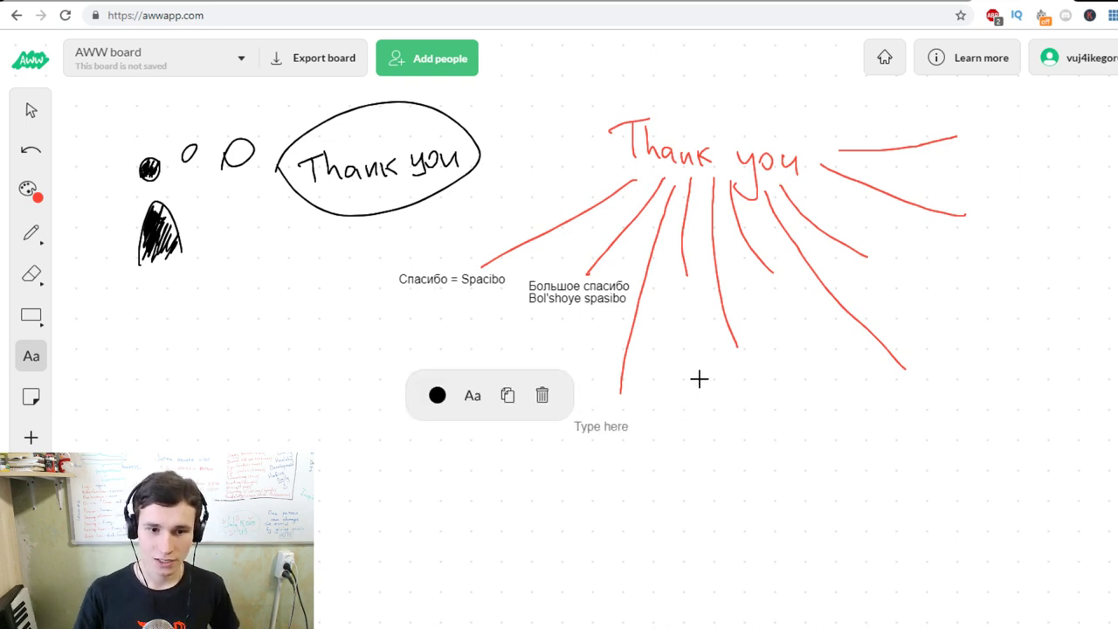
pyautogui.write('Благо')
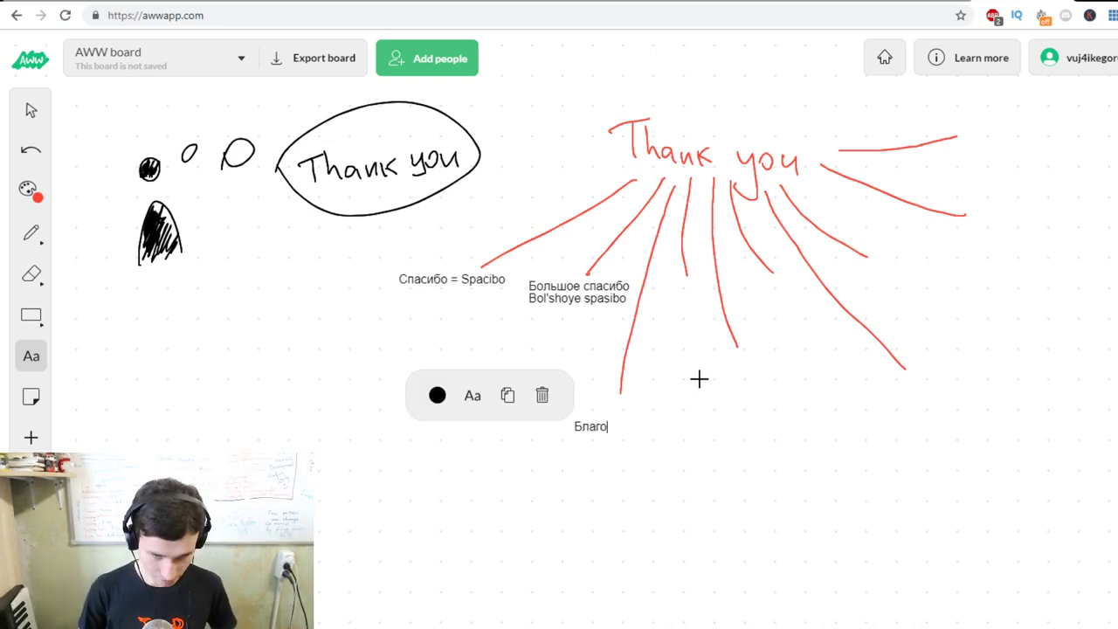
pyautogui.write('дарствую ')
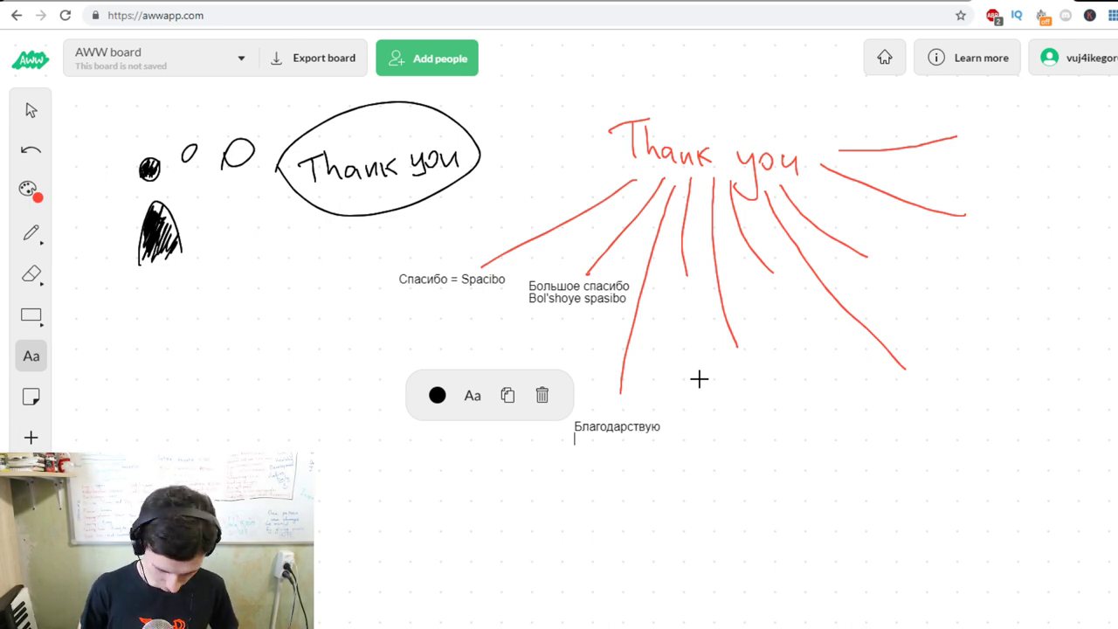
pyautogui.write('Blagodar')
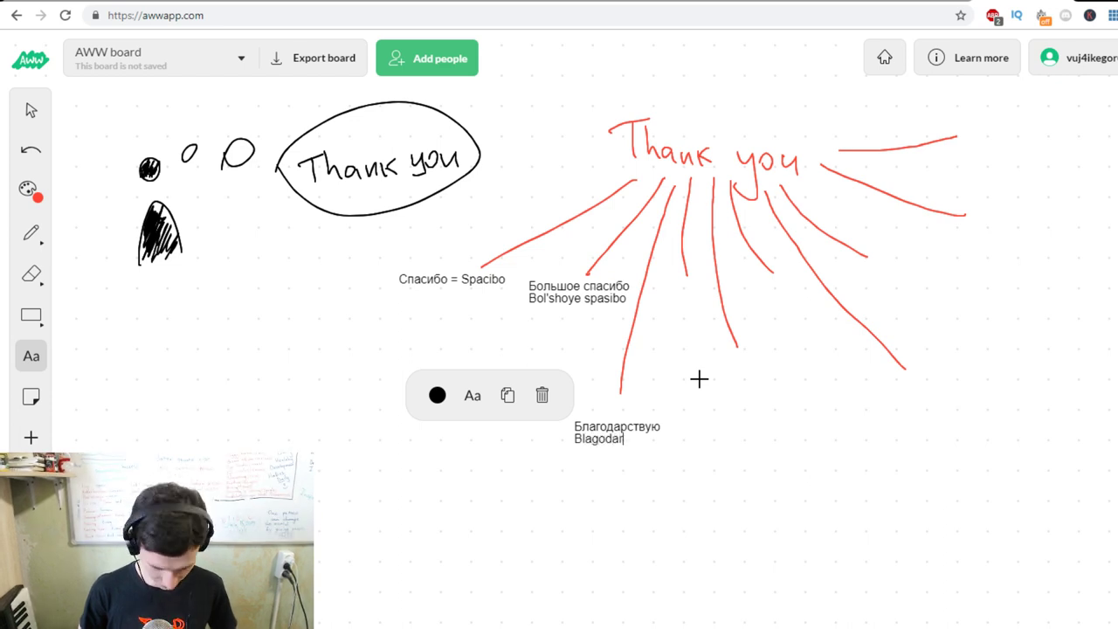
pyautogui.write('stvuyu')
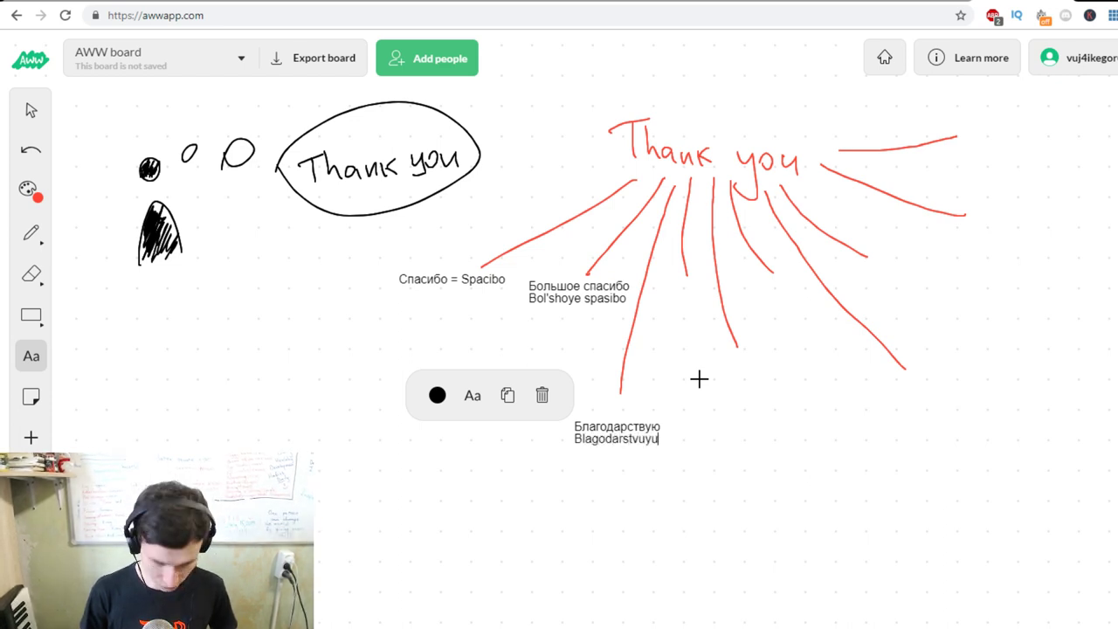
pyautogui.click(31, 110)
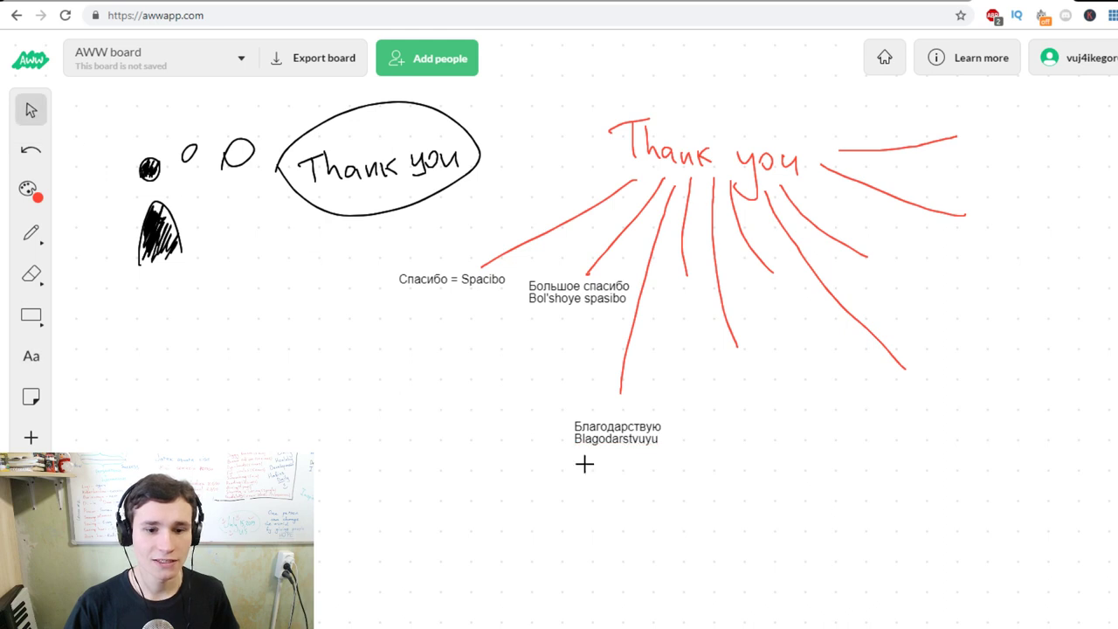
pyautogui.click(623, 428)
# - Nudge the Благодарствую note up, deselect it, and open a new browser tab
pyautogui.moveTo(623, 428); pyautogui.dragTo(626, 412)
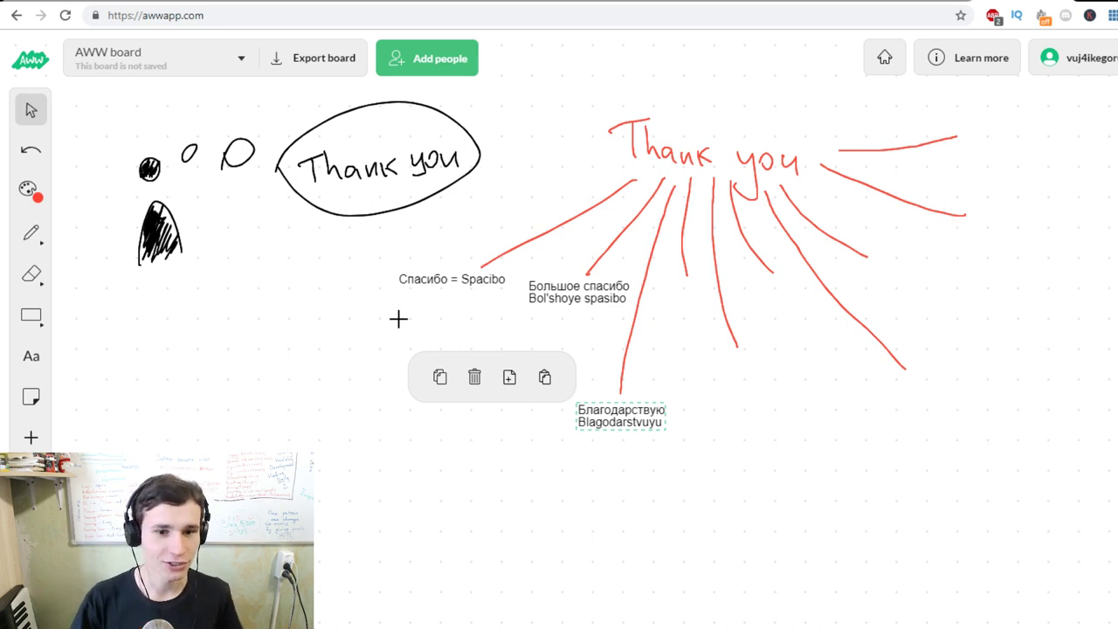
pyautogui.click(711, 360)
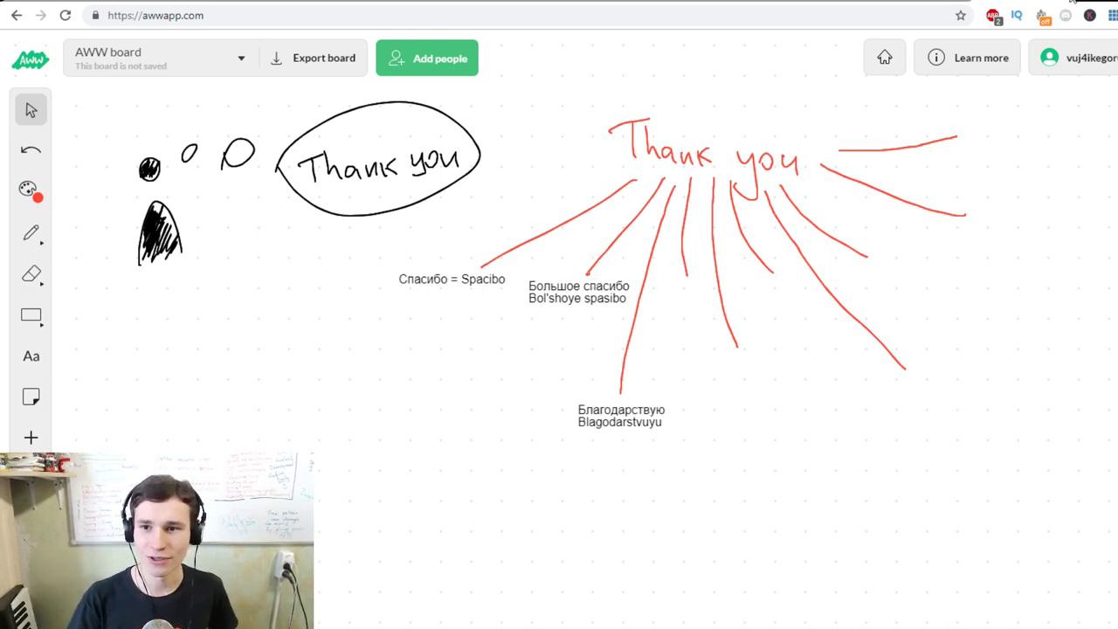
pyautogui.hotkey('ctrl', 't')
# - Translate 'шарм' in Google Translate and play the English pronunciation
pyautogui.click(716, 260)
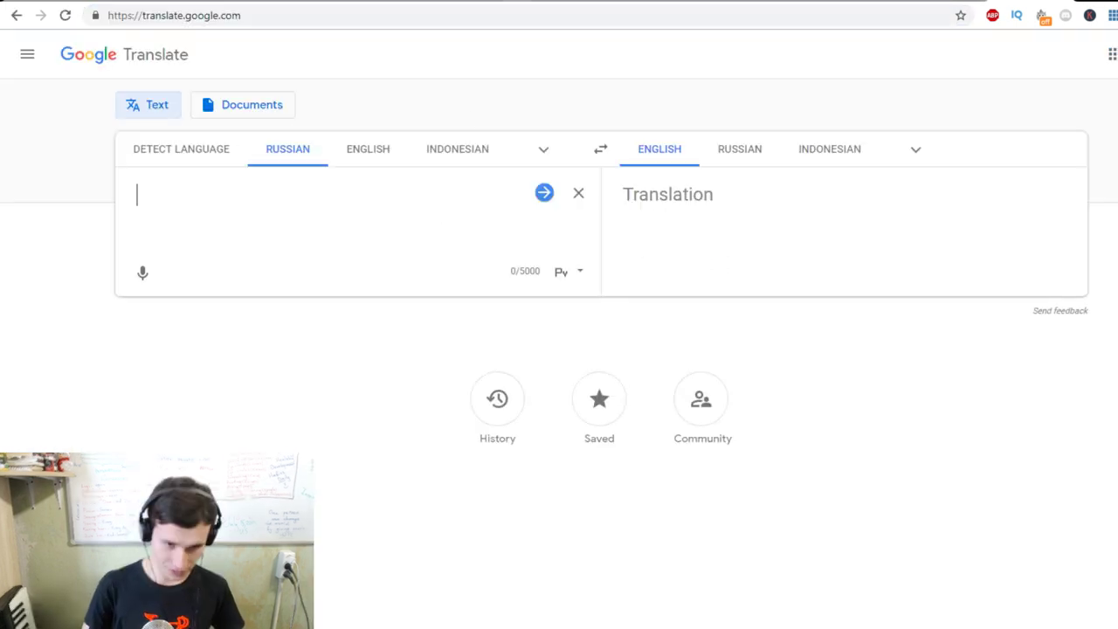
pyautogui.write('шарм')
pyautogui.click(634, 277)
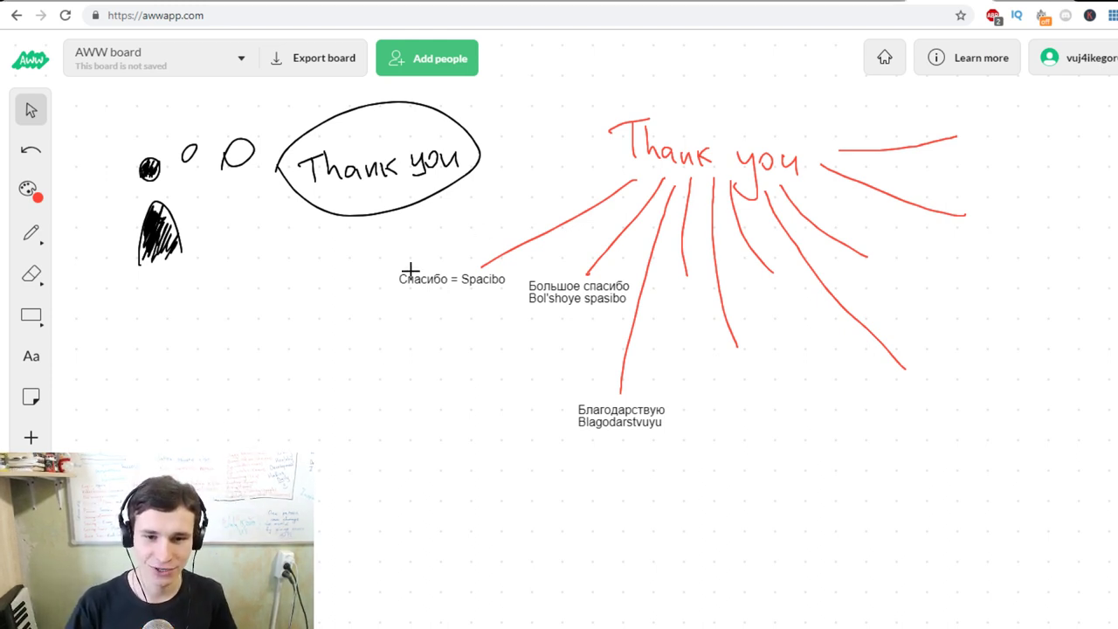
# - Add the label 'Мерси' between the rays and move it up beside its ray
pyautogui.click(37, 359)
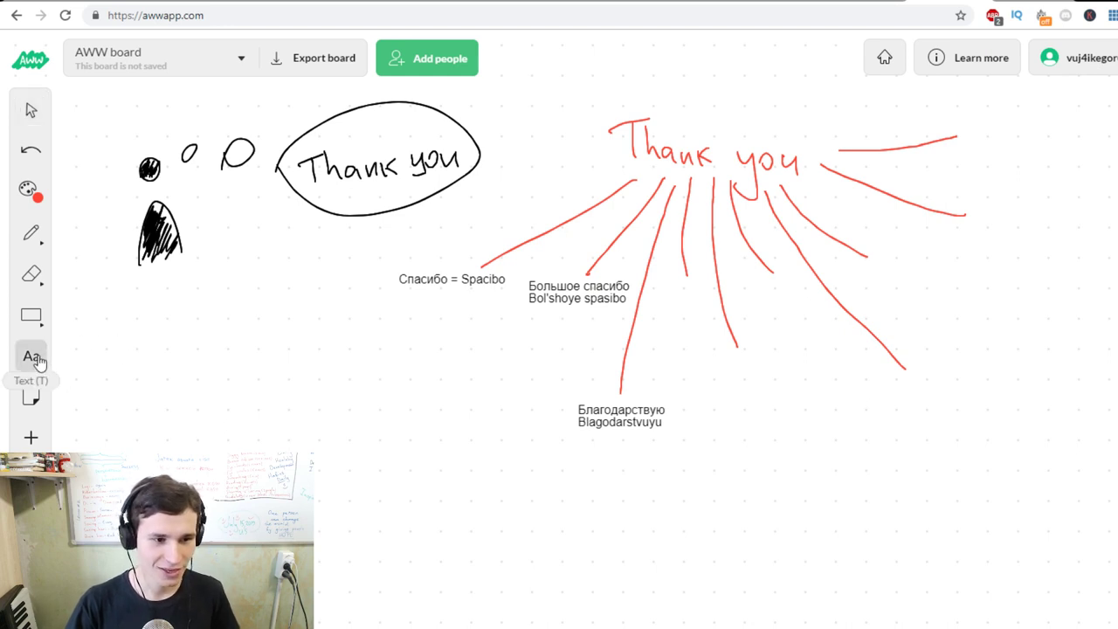
pyautogui.click(663, 311)
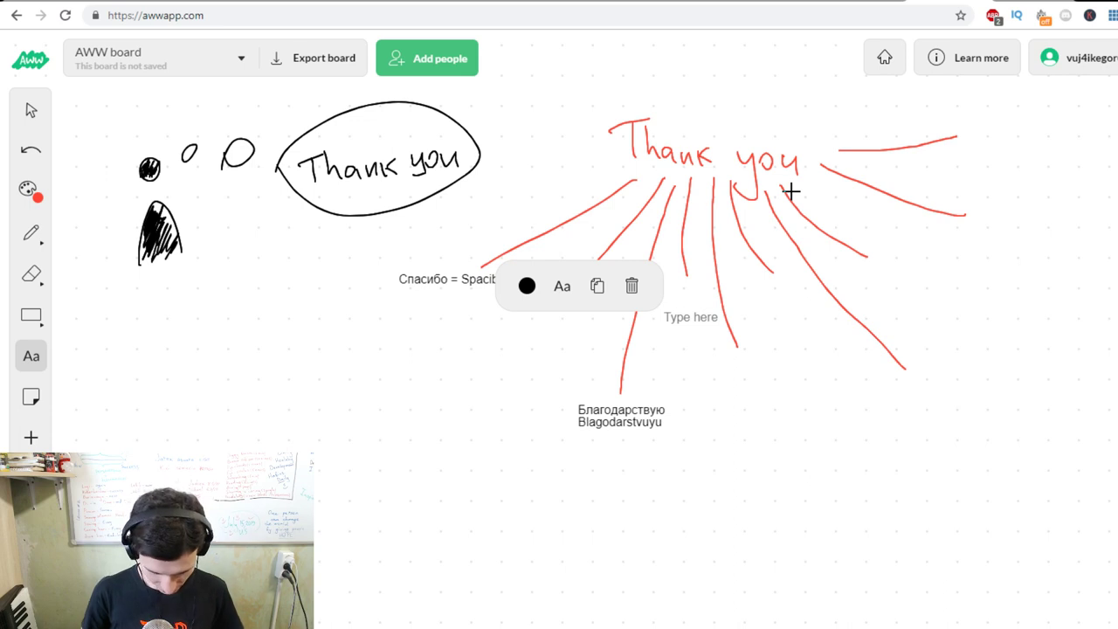
pyautogui.write('Mерс')
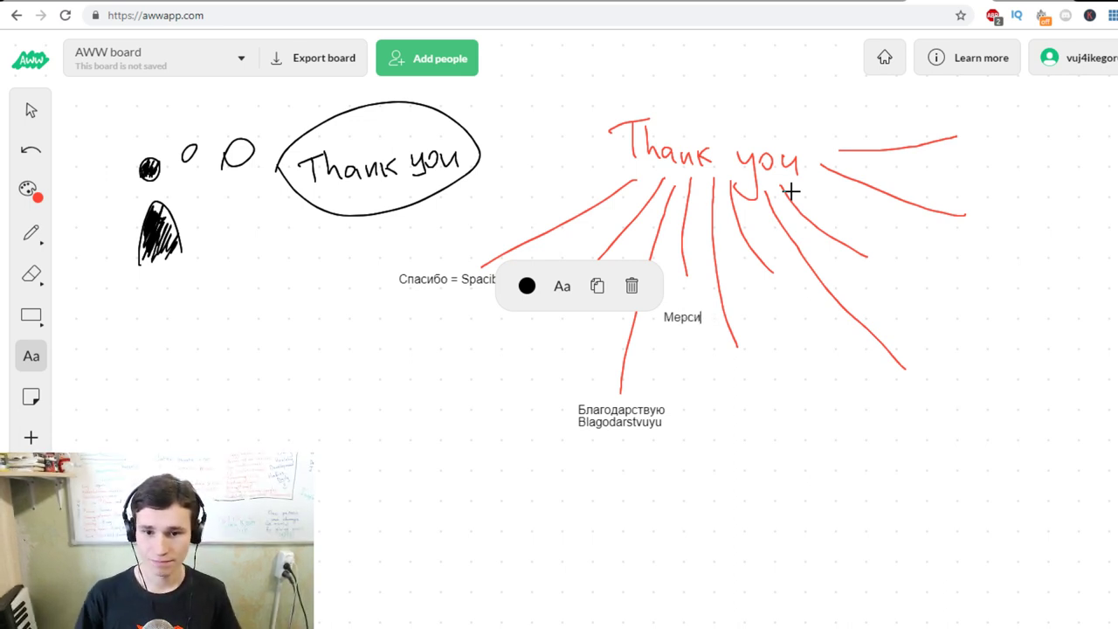
pyautogui.click(30, 110)
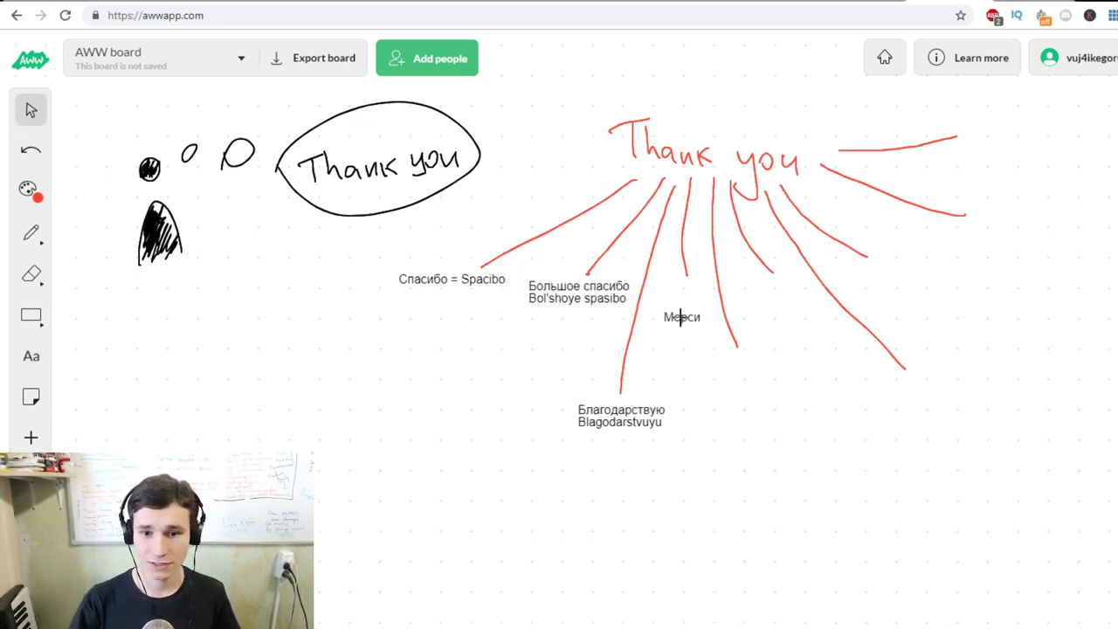
pyautogui.moveTo(680, 317); pyautogui.dragTo(680, 288)
# - Add 'Mersi' on a new line under Мерси and nudge the label into place
pyautogui.click(30, 355)
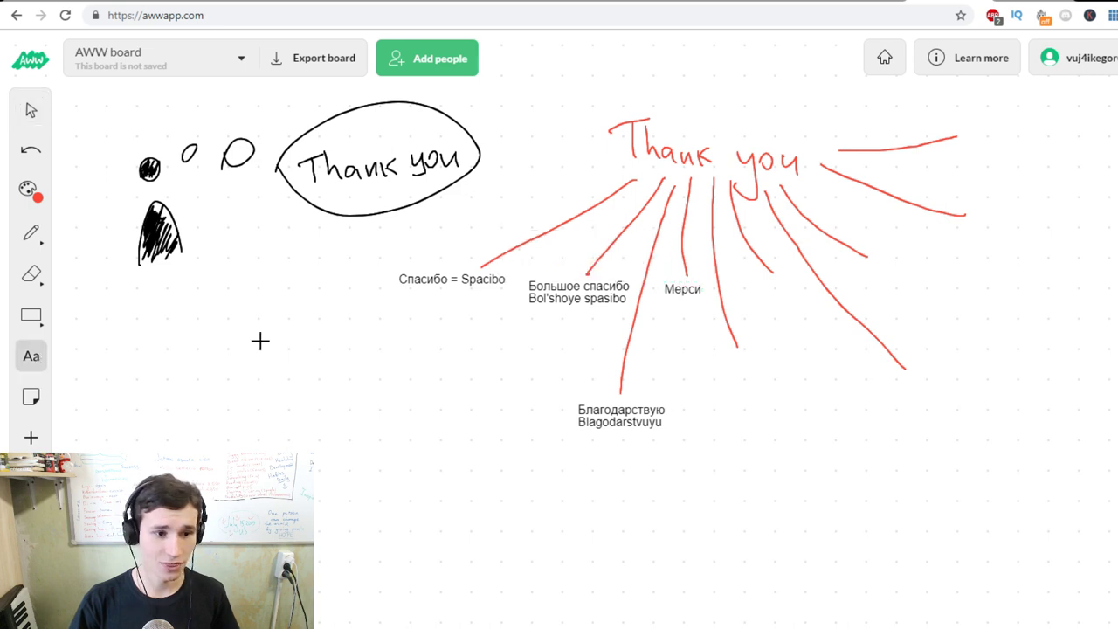
pyautogui.click(698, 293)
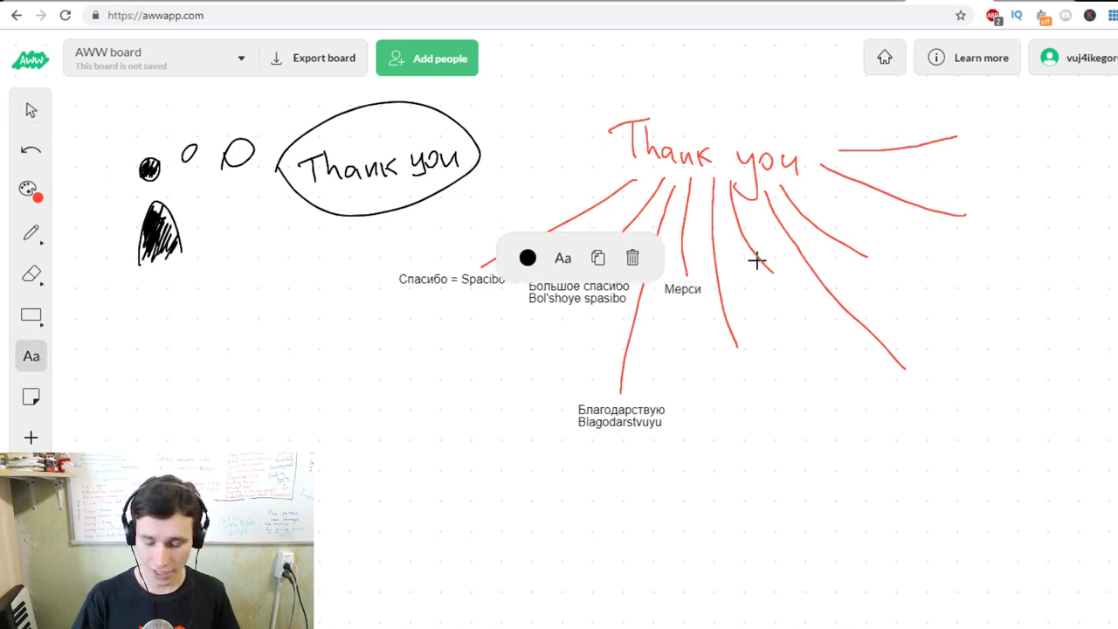
pyautogui.press('Return')
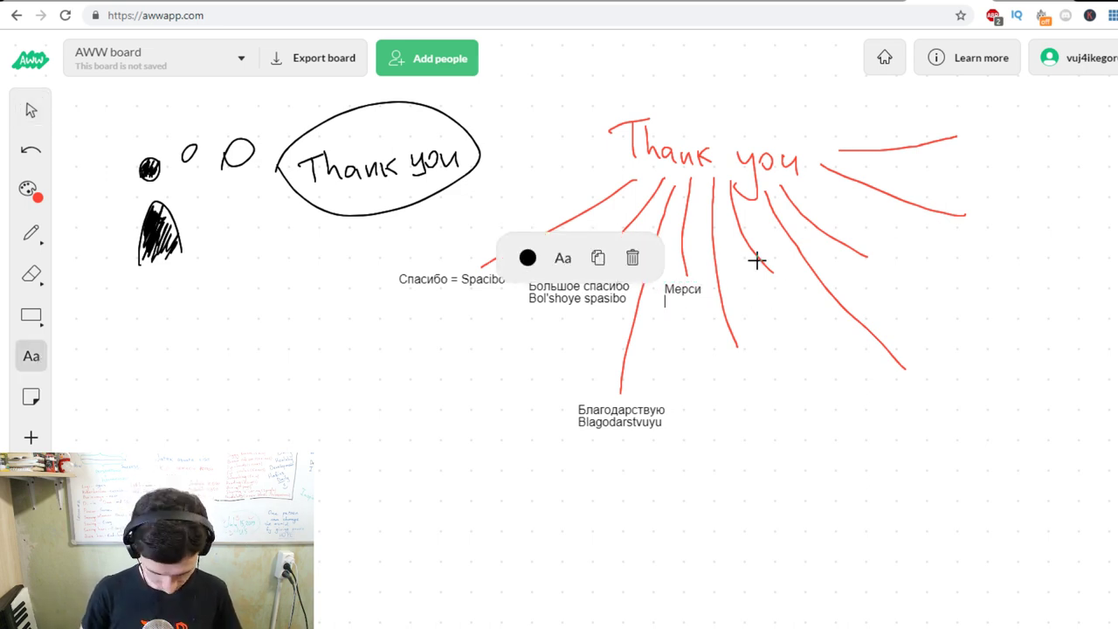
pyautogui.write('Merci')
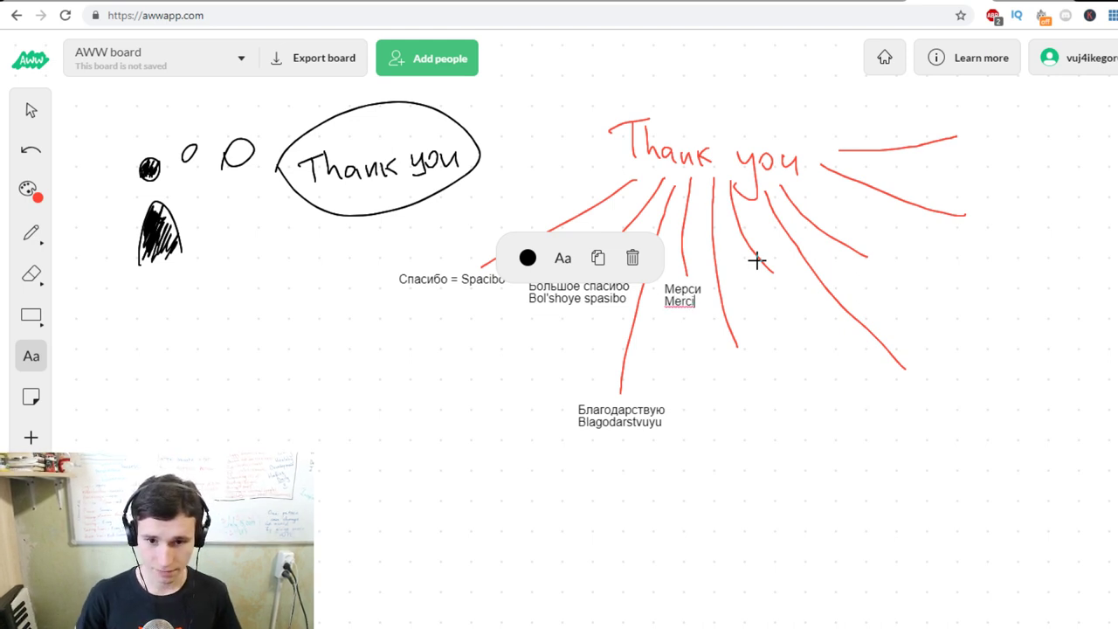
pyautogui.click(30, 110)
pyautogui.moveTo(687, 296); pyautogui.dragTo(689, 294)
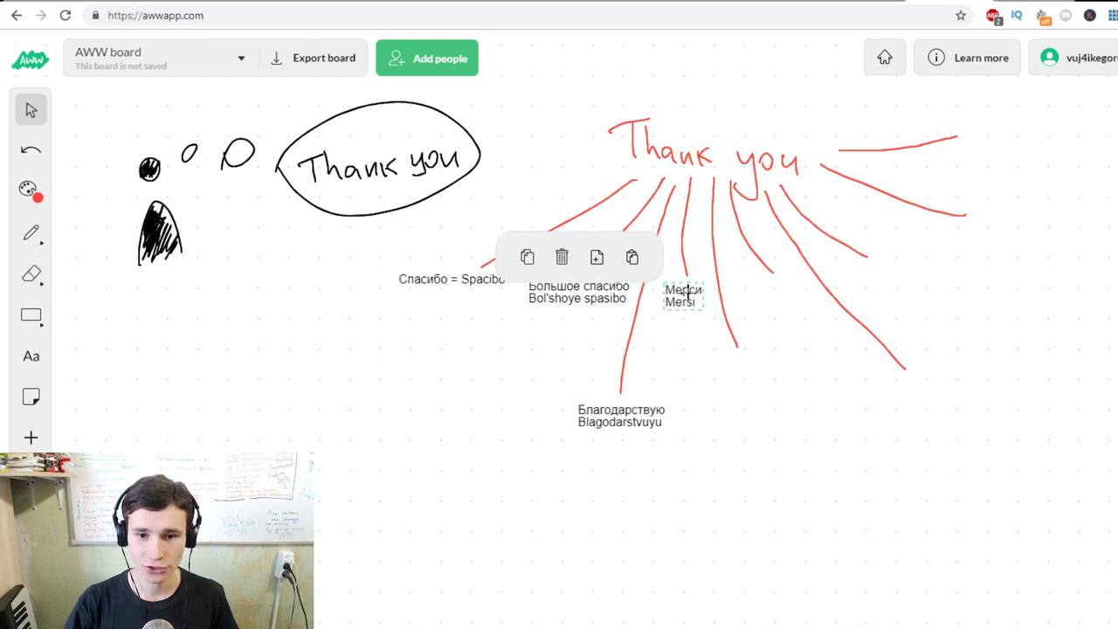
pyautogui.click(702, 274)
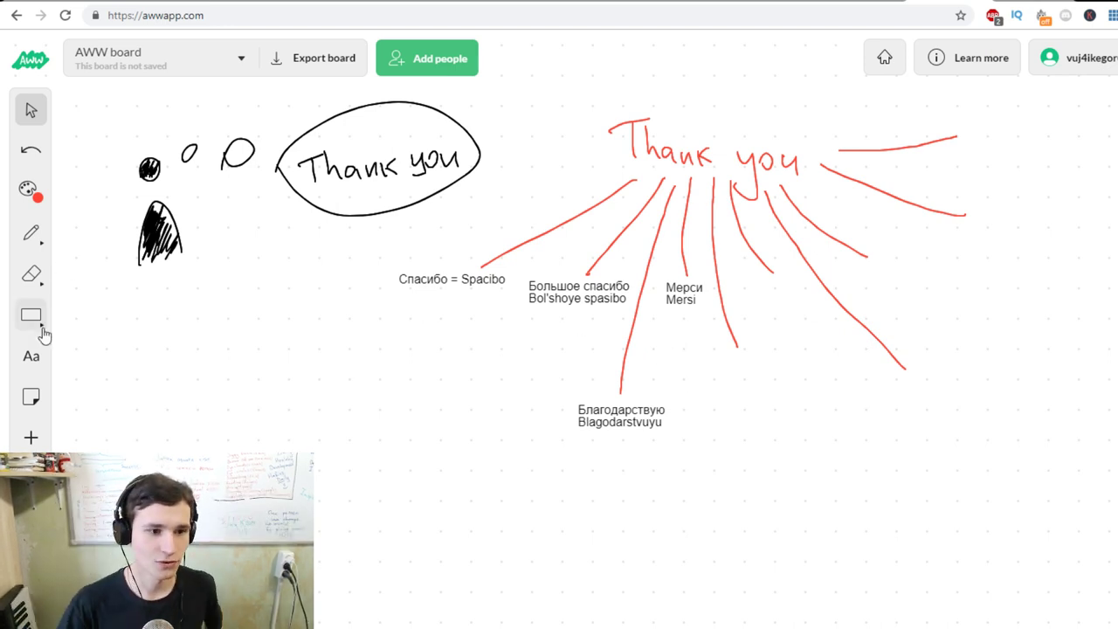
pyautogui.click(31, 355)
# - Type 'Я ценю твой труд' below the right rays and move it up to its ray
pyautogui.click(727, 368)
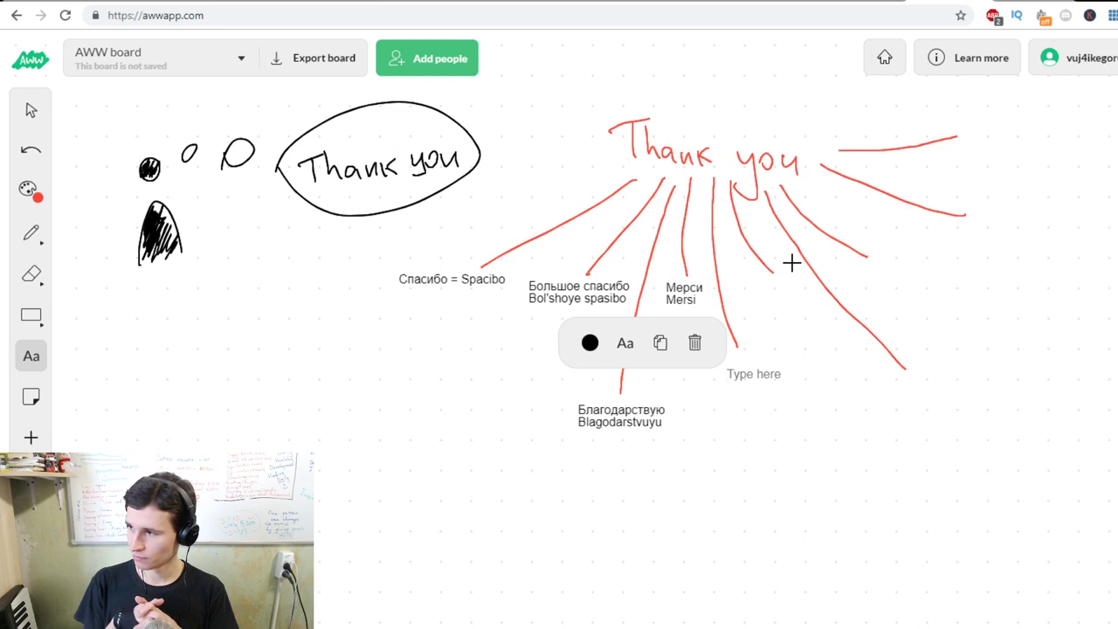
pyautogui.write('Я ценю')
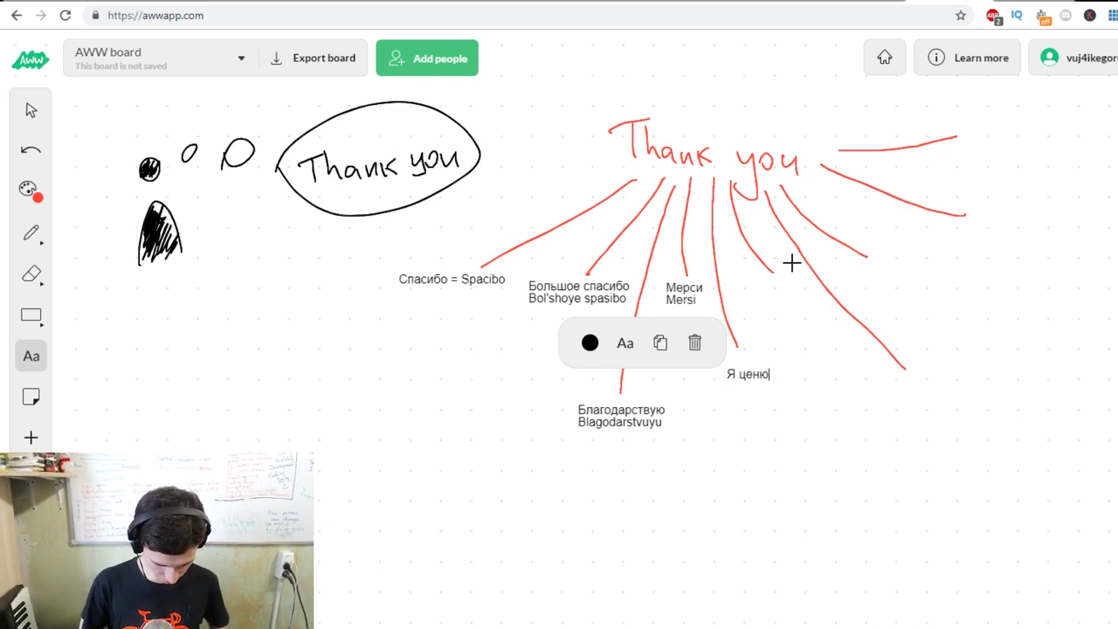
pyautogui.write(' твой тр')
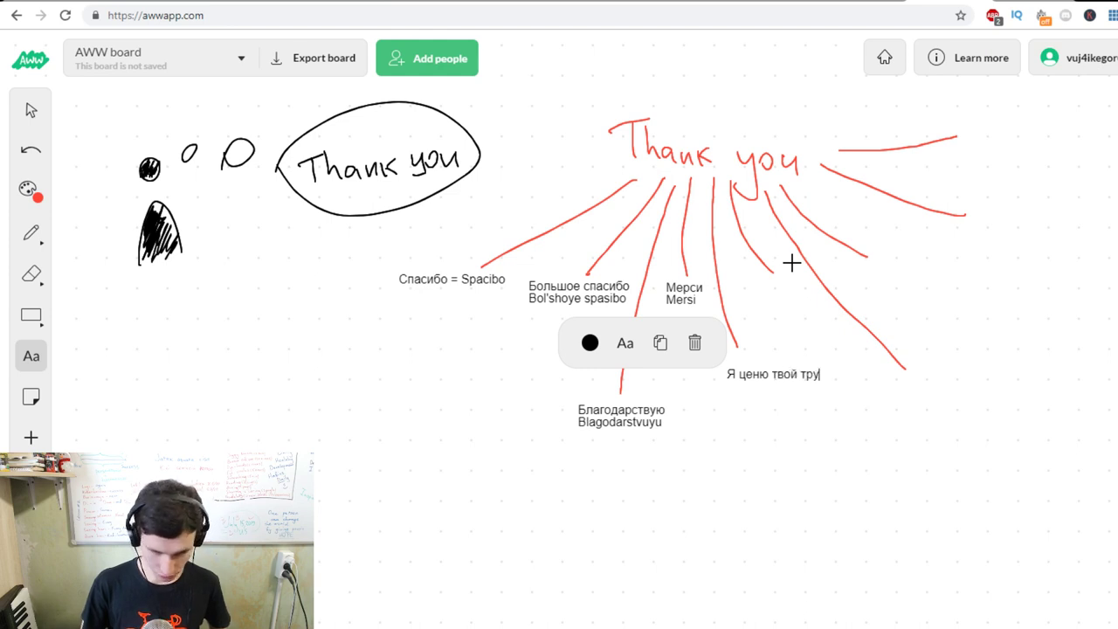
pyautogui.write('у')
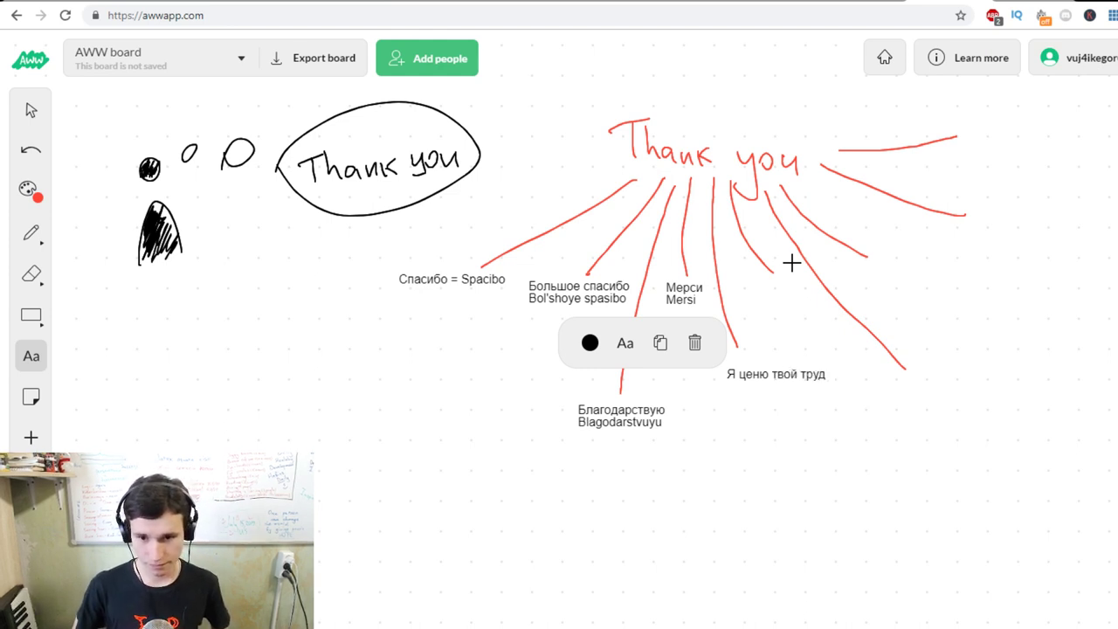
pyautogui.click(31, 110)
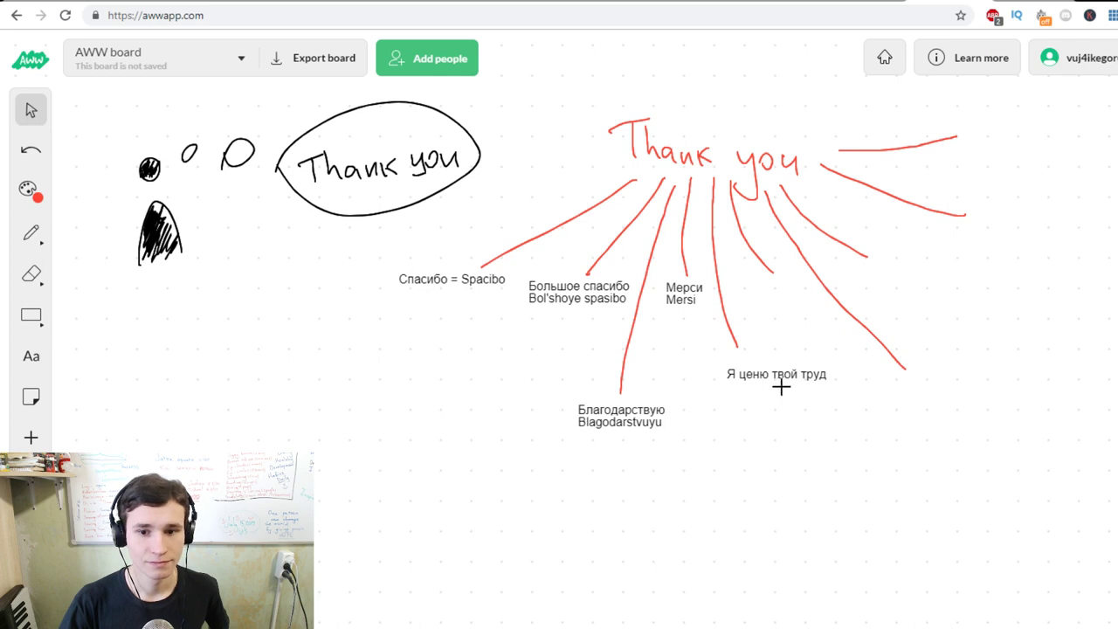
pyautogui.moveTo(780, 386); pyautogui.dragTo(756, 371)
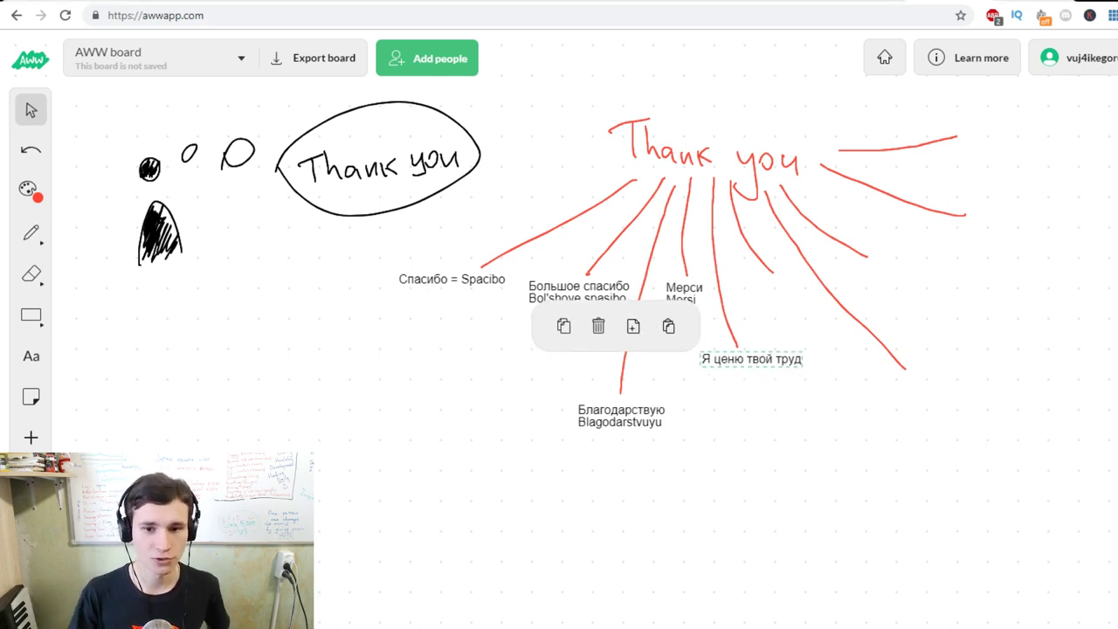
# - Add the transliteration 'Ya cenyu tvoy trud' on a new line beneath the phrase
pyautogui.click(30, 355)
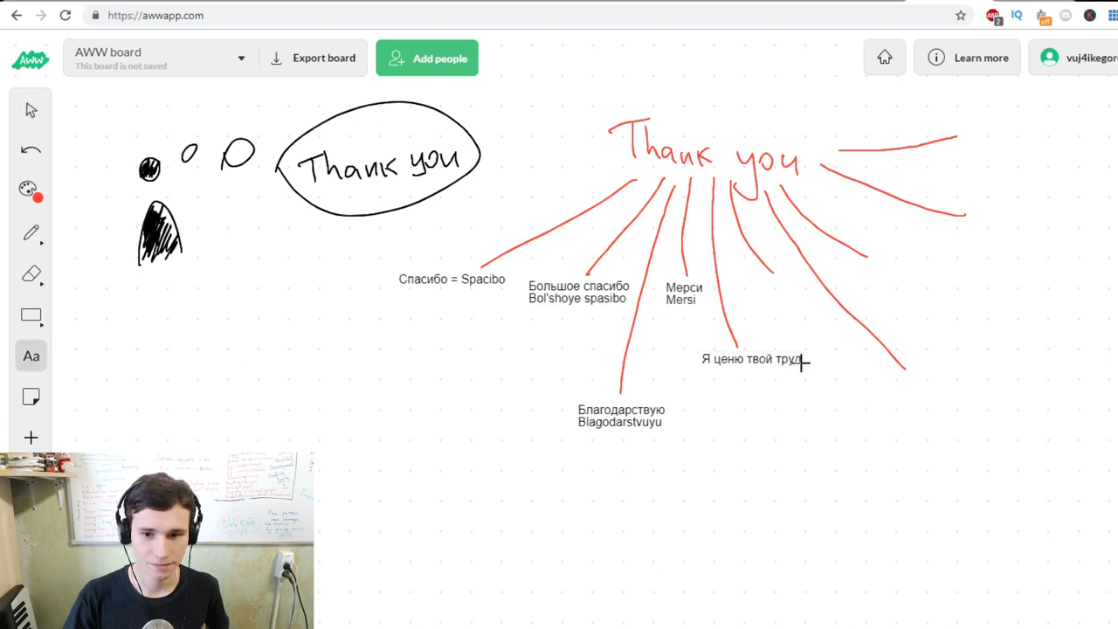
pyautogui.click(800, 360)
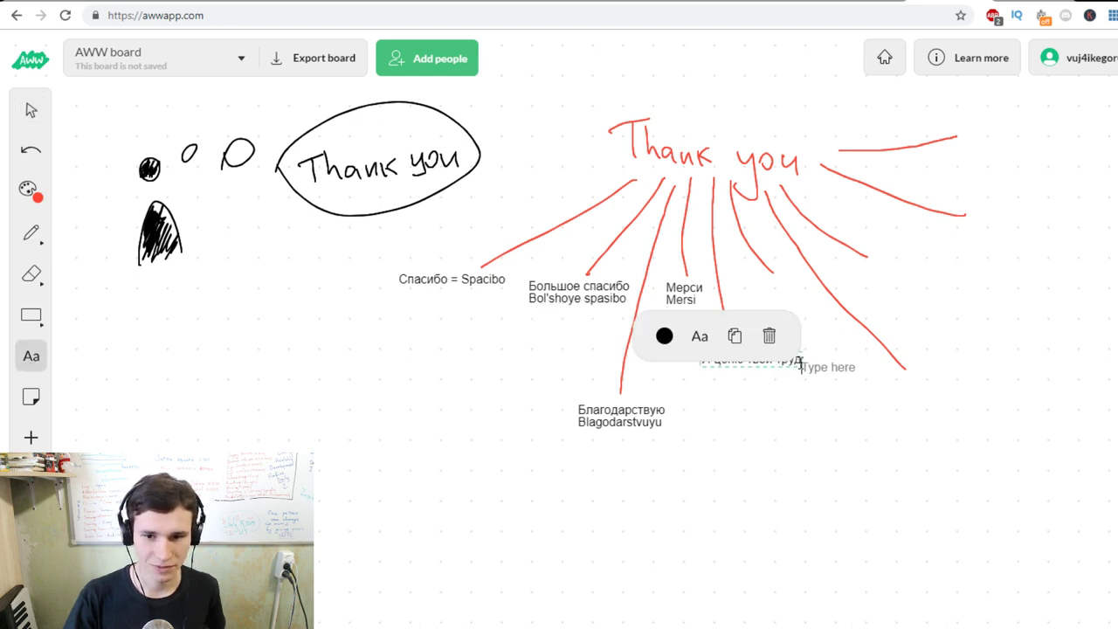
pyautogui.press('Escape')
pyautogui.click(801, 359)
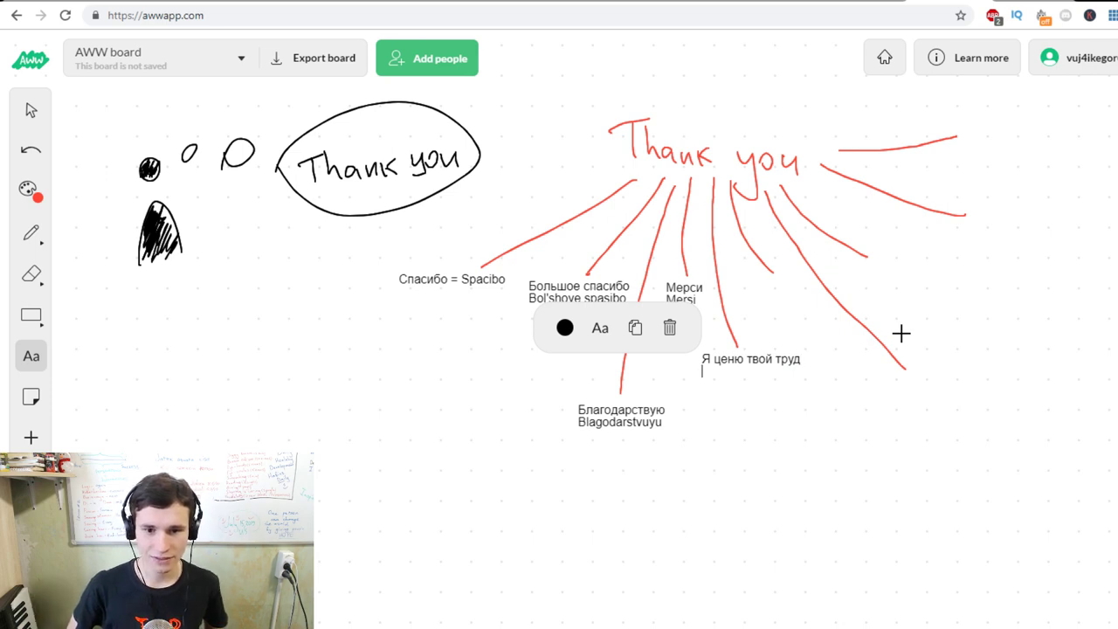
pyautogui.write('Ya c')
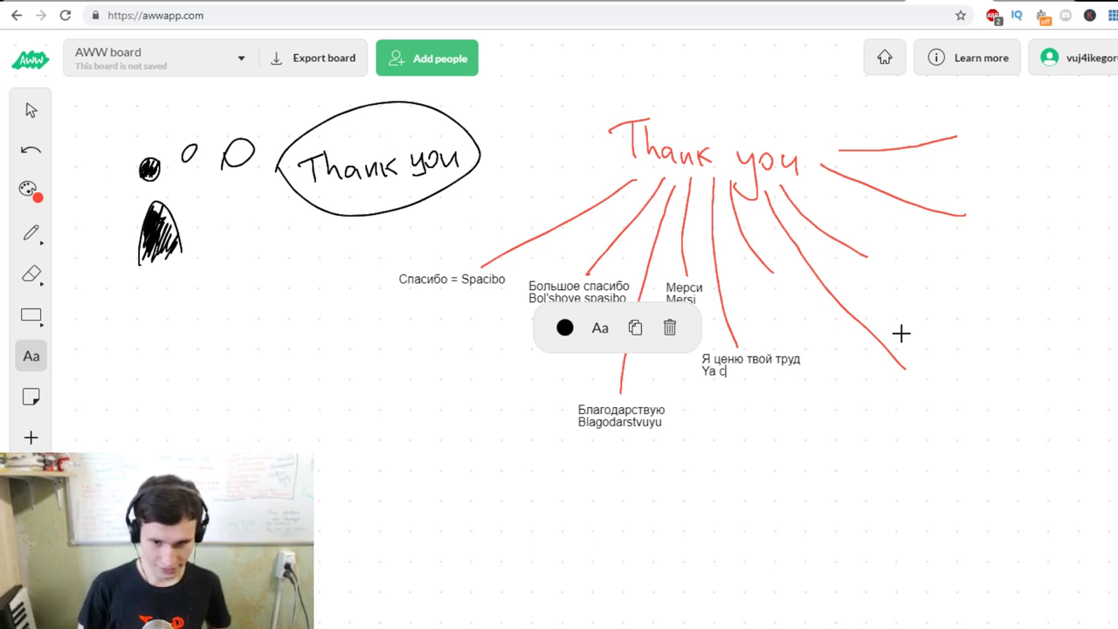
pyautogui.write('eny')
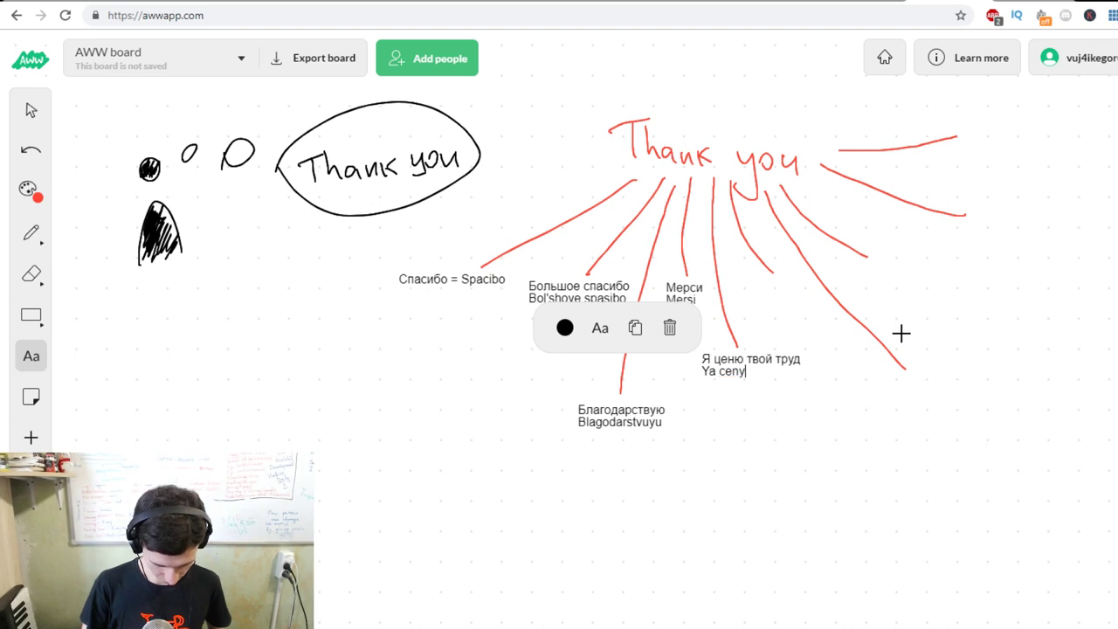
pyautogui.write('u rv')
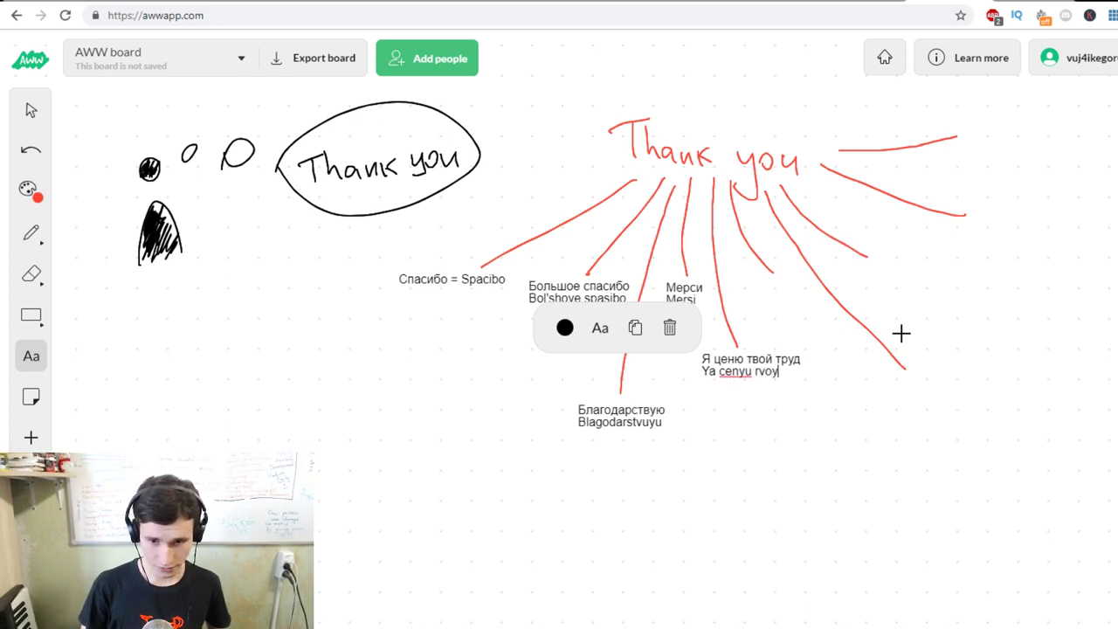
pyautogui.write('o')
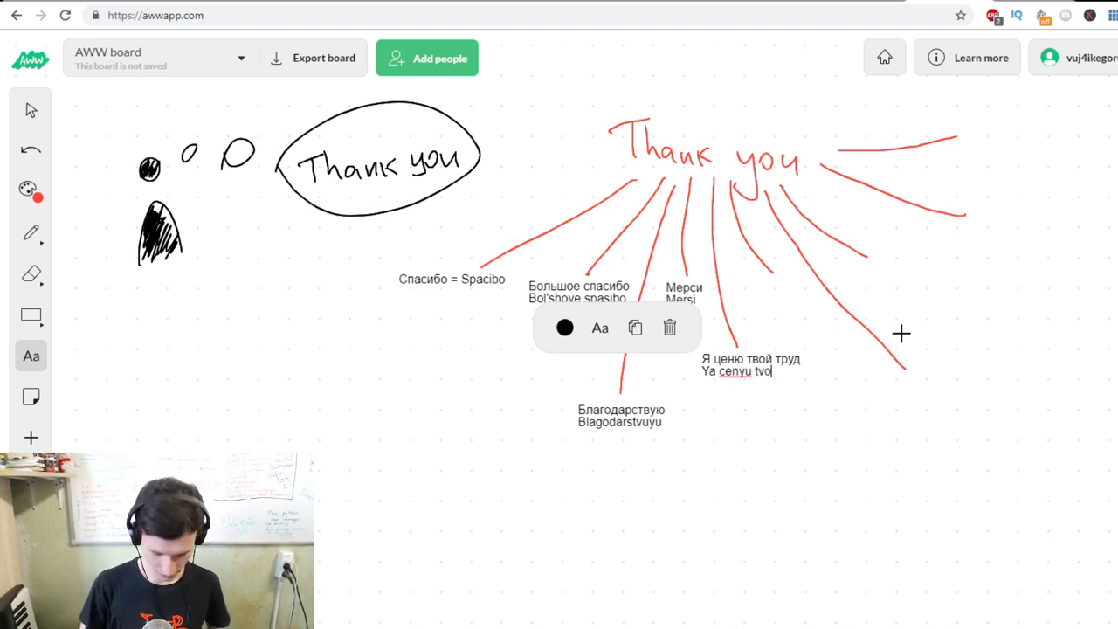
pyautogui.write('y trud')
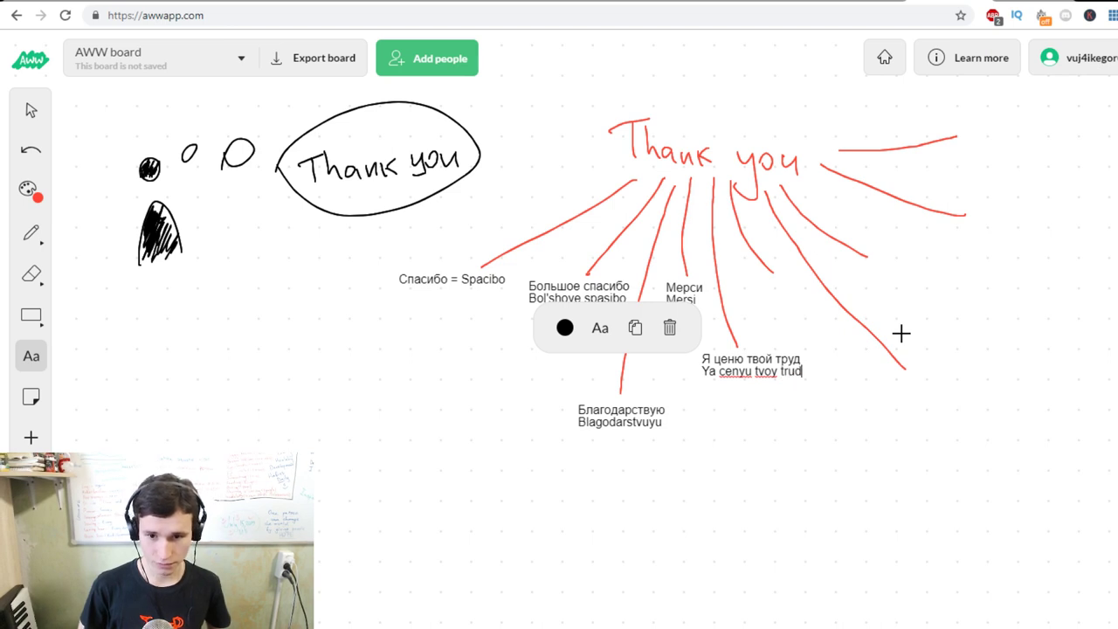
pyautogui.press('Escape')
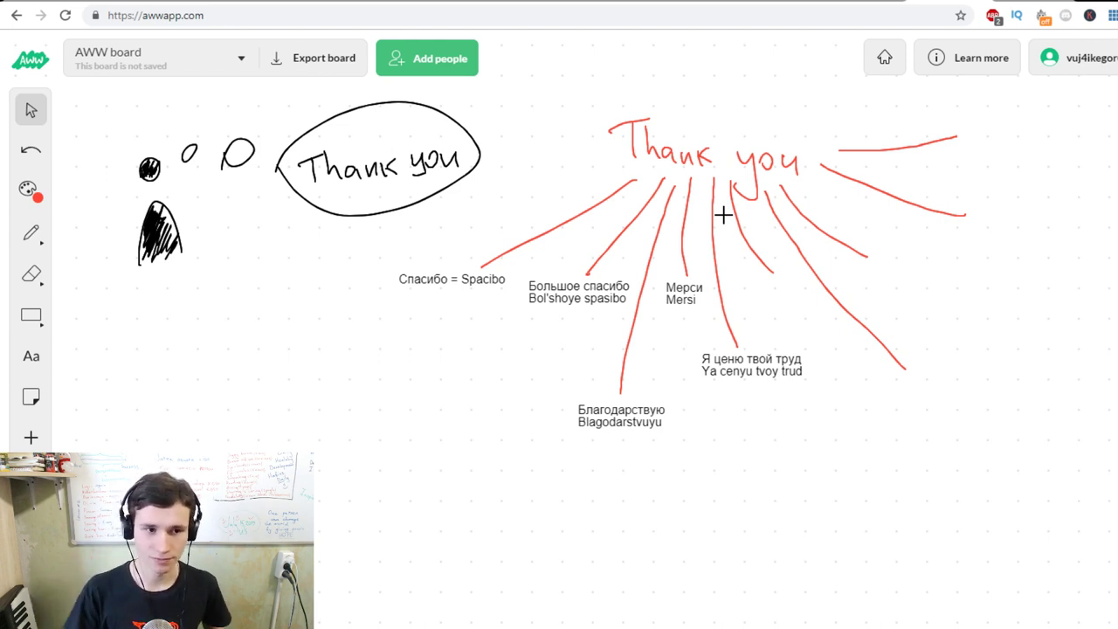
# - Type 'Я без ума от того, что ты делаешь' as a new label and move it to the lower-right ray's end
pyautogui.click(31, 232)
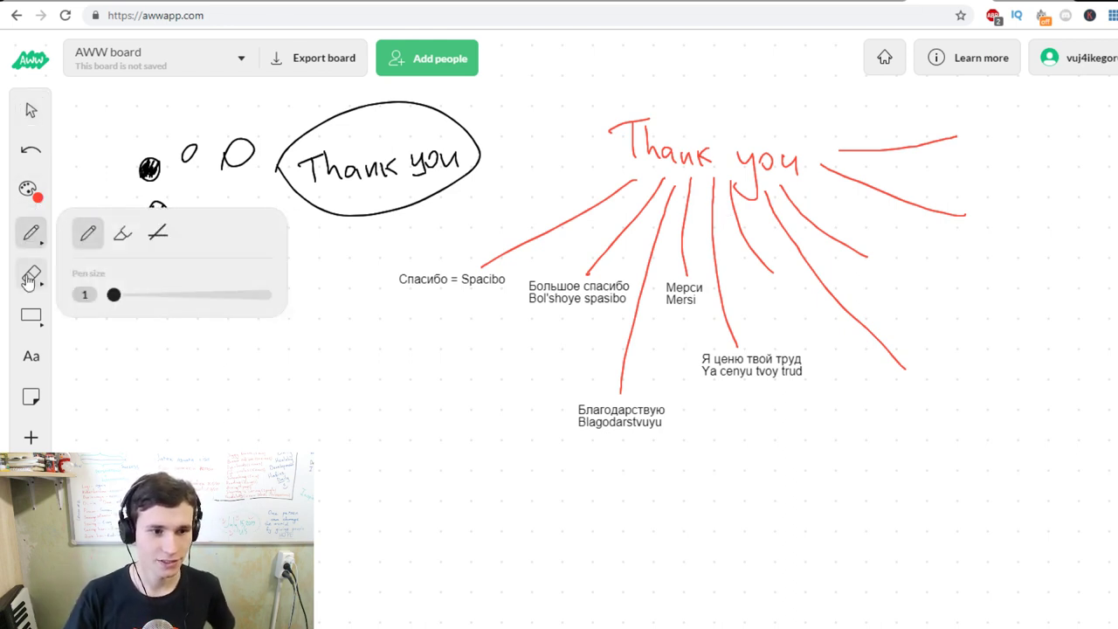
pyautogui.click(32, 356)
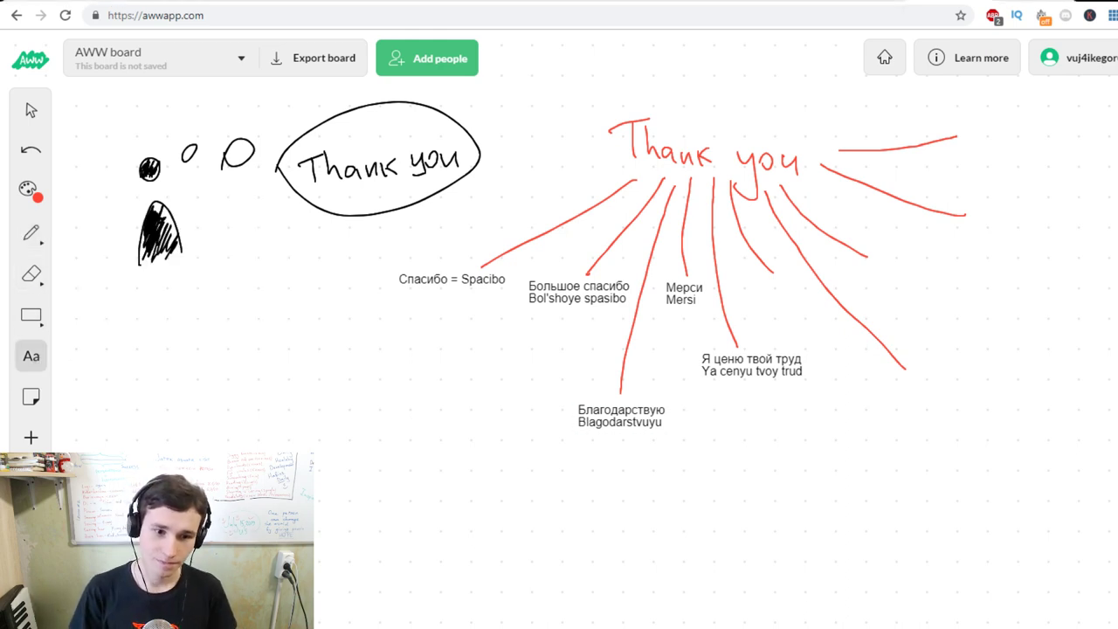
pyautogui.click(752, 293)
pyautogui.write('z')
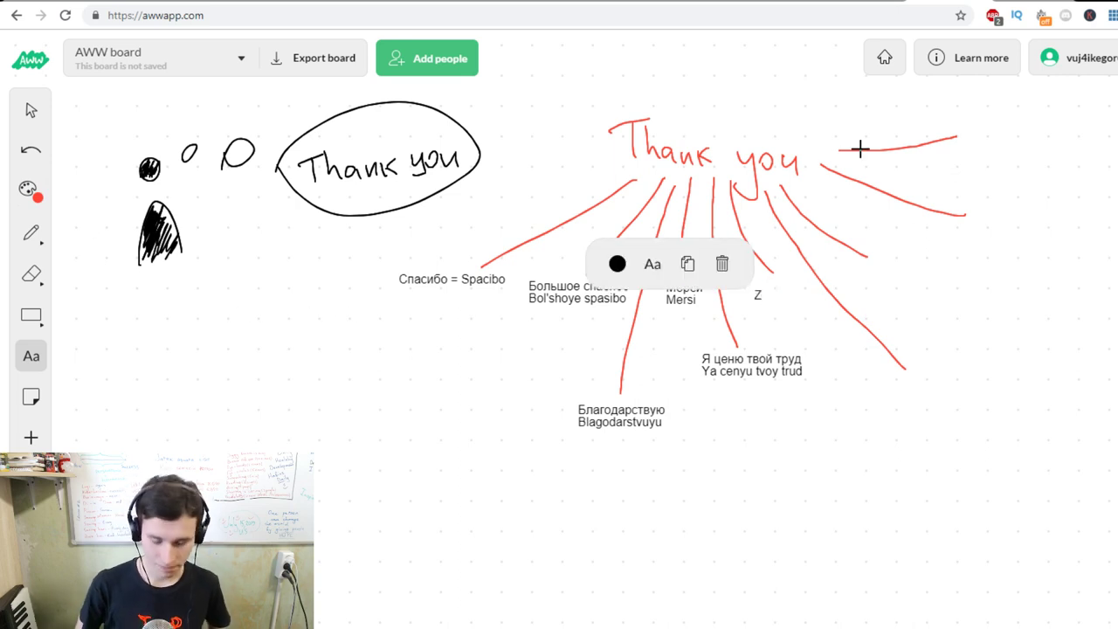
pyautogui.press('BackSpace')
pyautogui.write('Я без ума ')
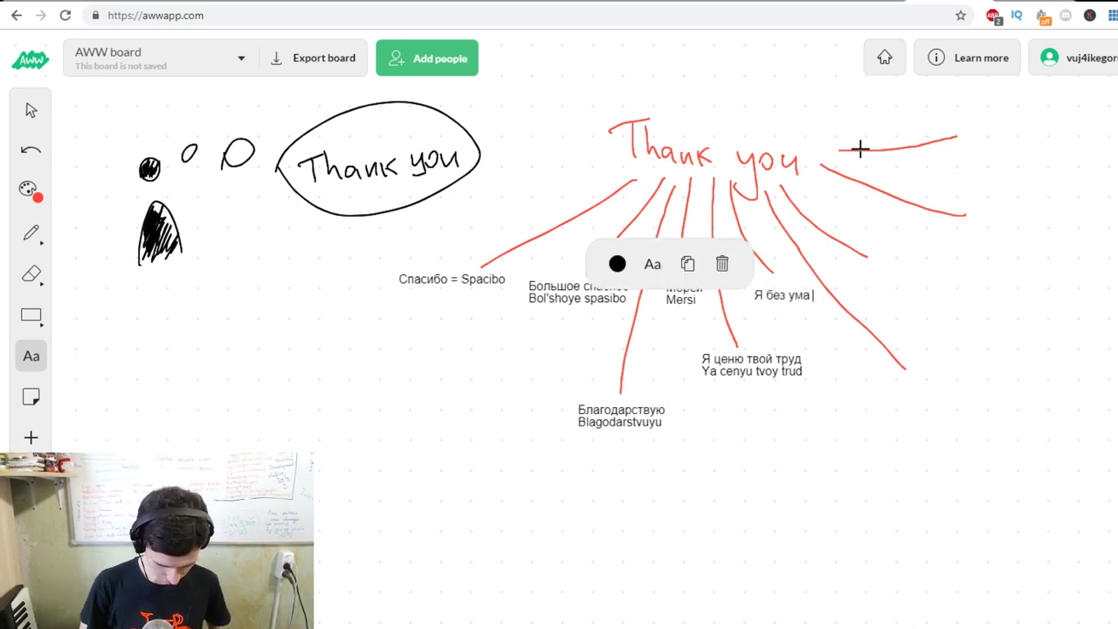
pyautogui.write('от того, что ты делаешь')
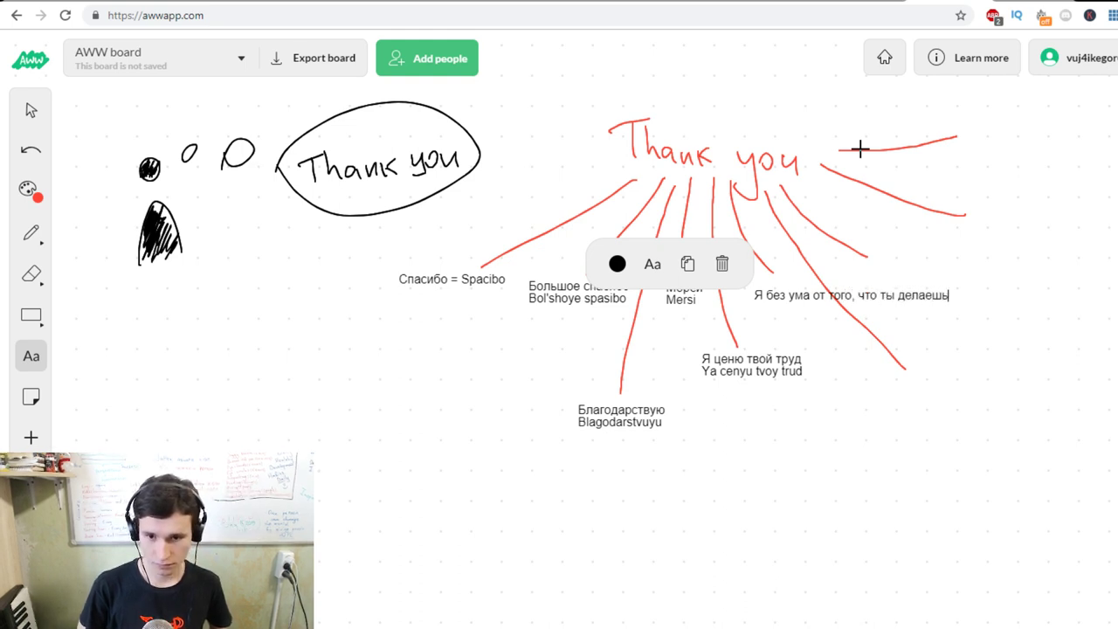
pyautogui.click(30, 110)
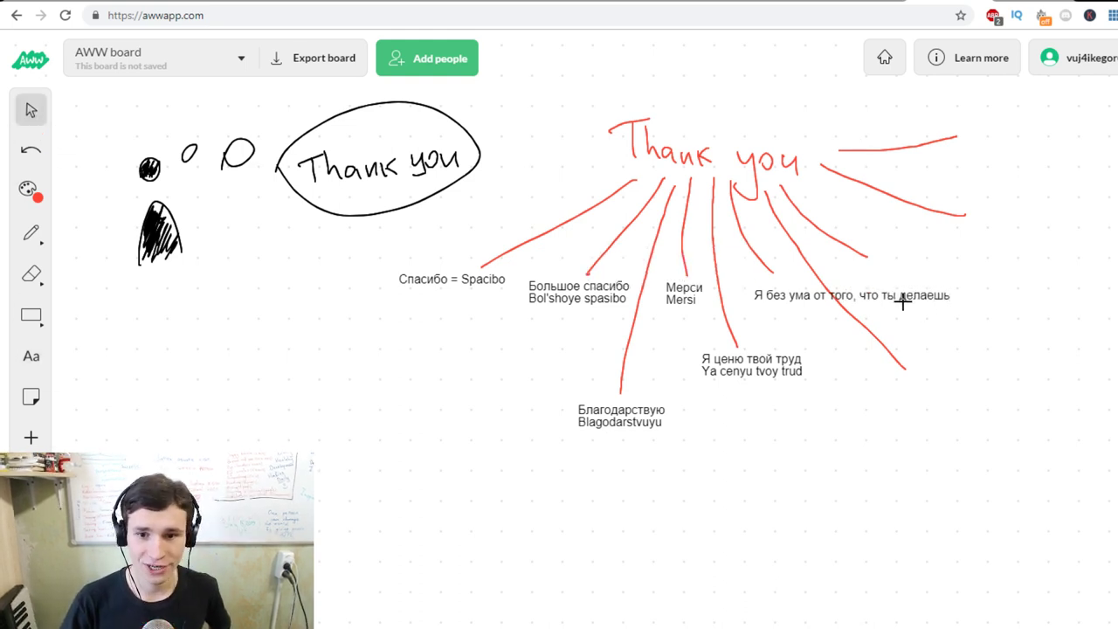
pyautogui.moveTo(902, 301)
pyautogui.mouseDown()
pyautogui.moveTo(990, 392)
pyautogui.moveTo(1012, 389)
pyautogui.mouseUp()
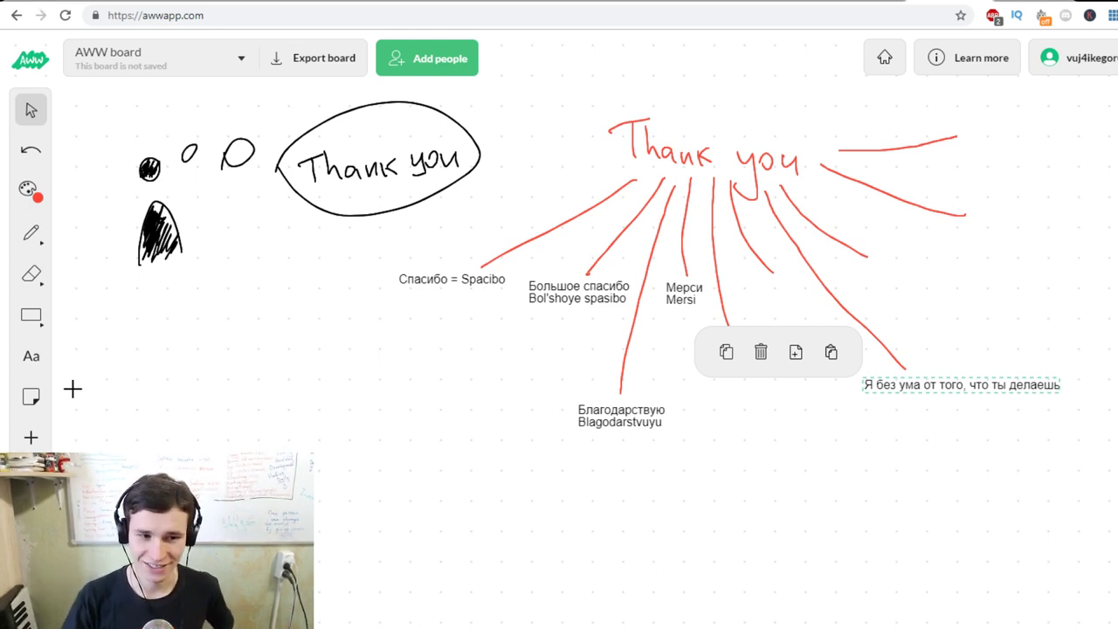
# - Reopen the 'Я без ума от того, что ты делаешь' label to start a second line
pyautogui.click(35, 360)
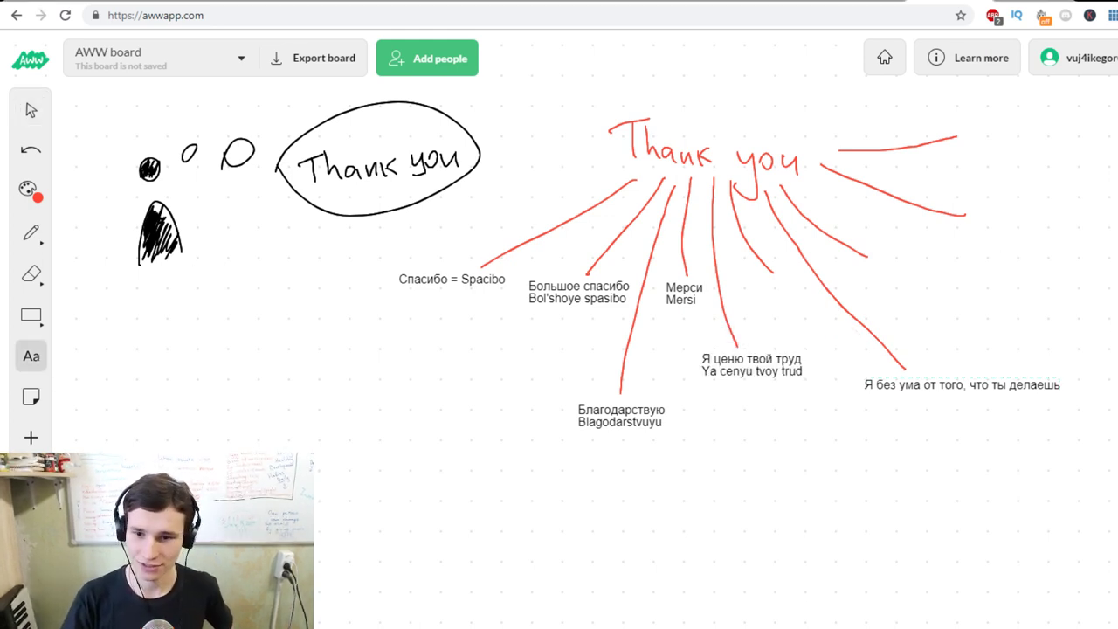
pyautogui.click(1059, 385)
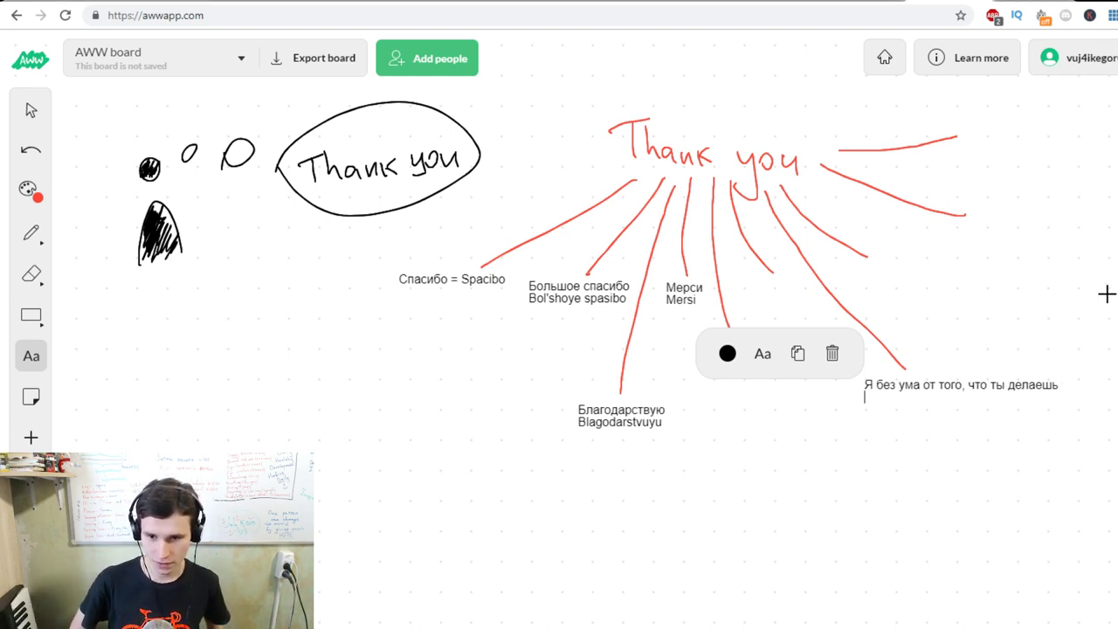
# - Write 'Ya bez uma ot togo, chto ti delaesh'' on the label's second line and finish editing
pyautogui.write('Ya bes ')
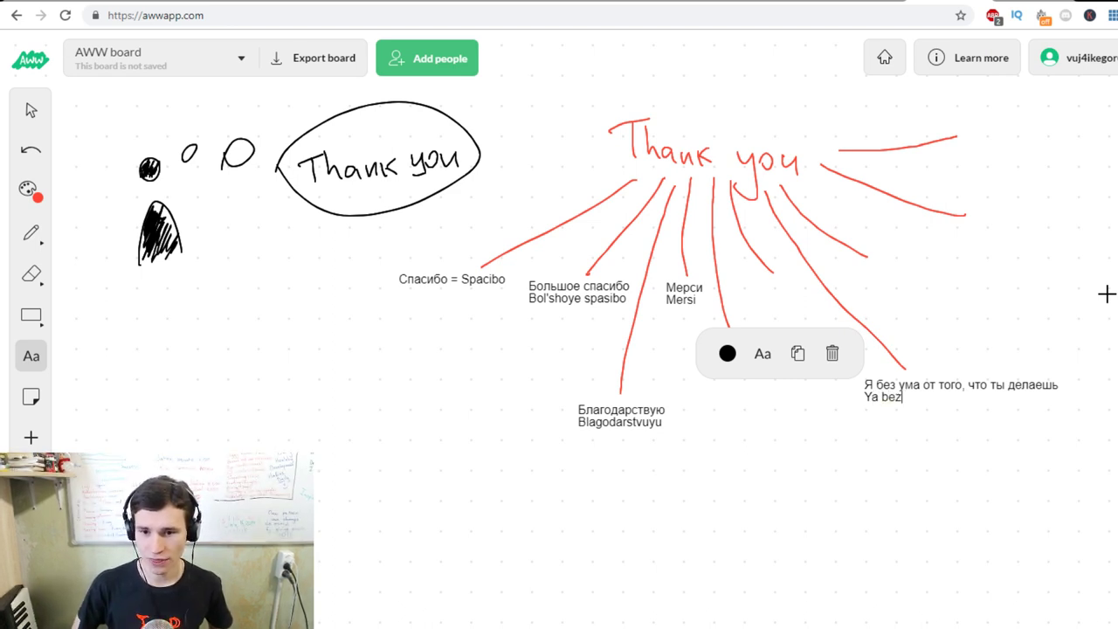
pyautogui.write('uma')
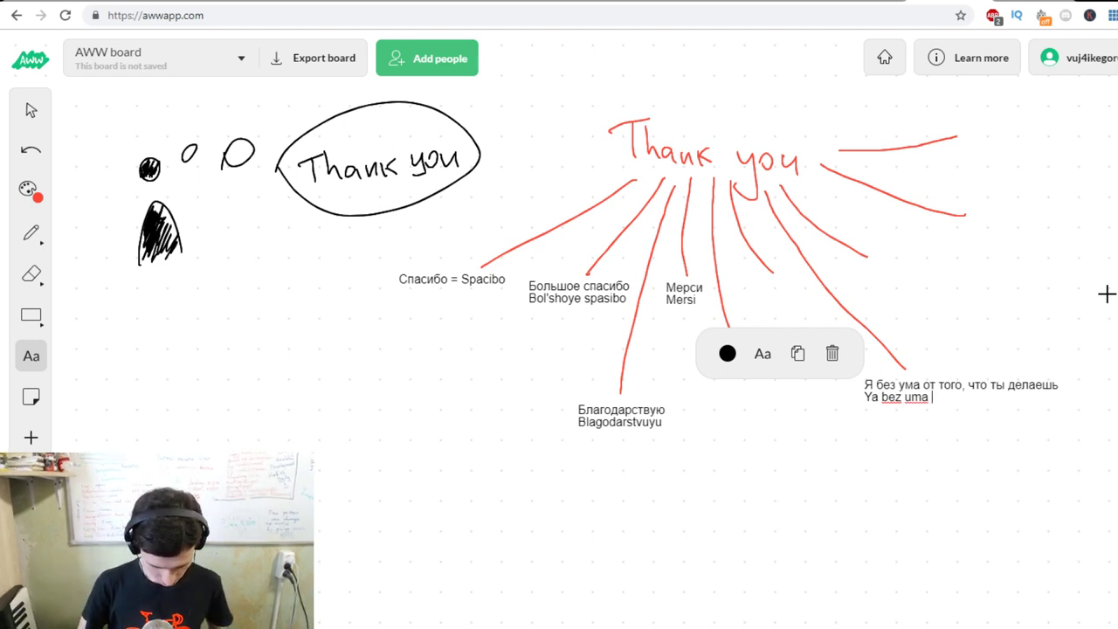
pyautogui.write('o')
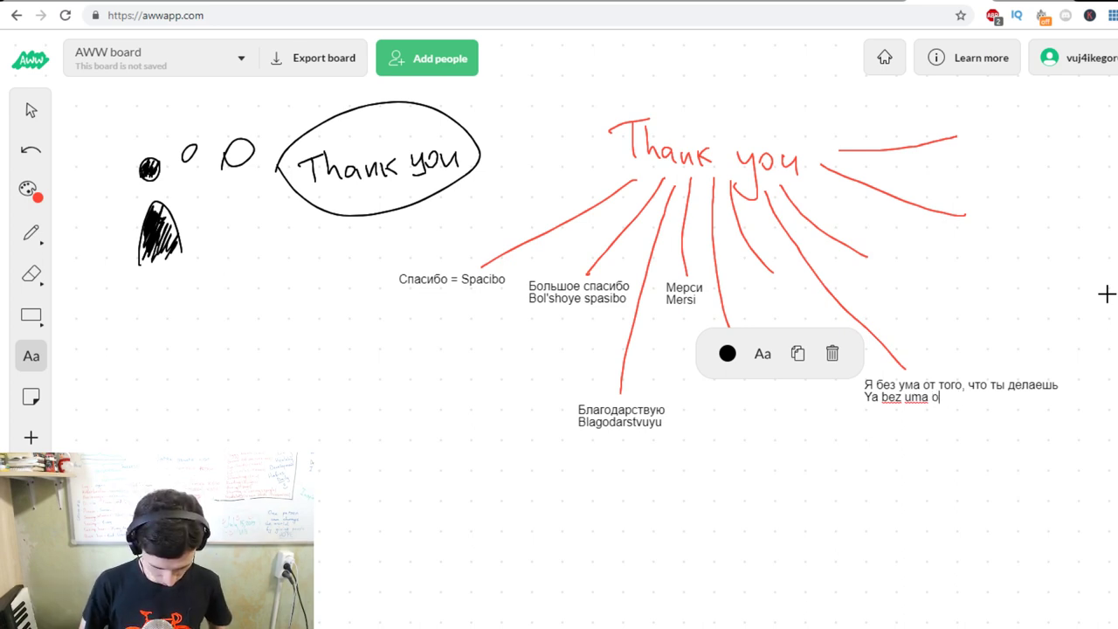
pyautogui.write('utt togo')
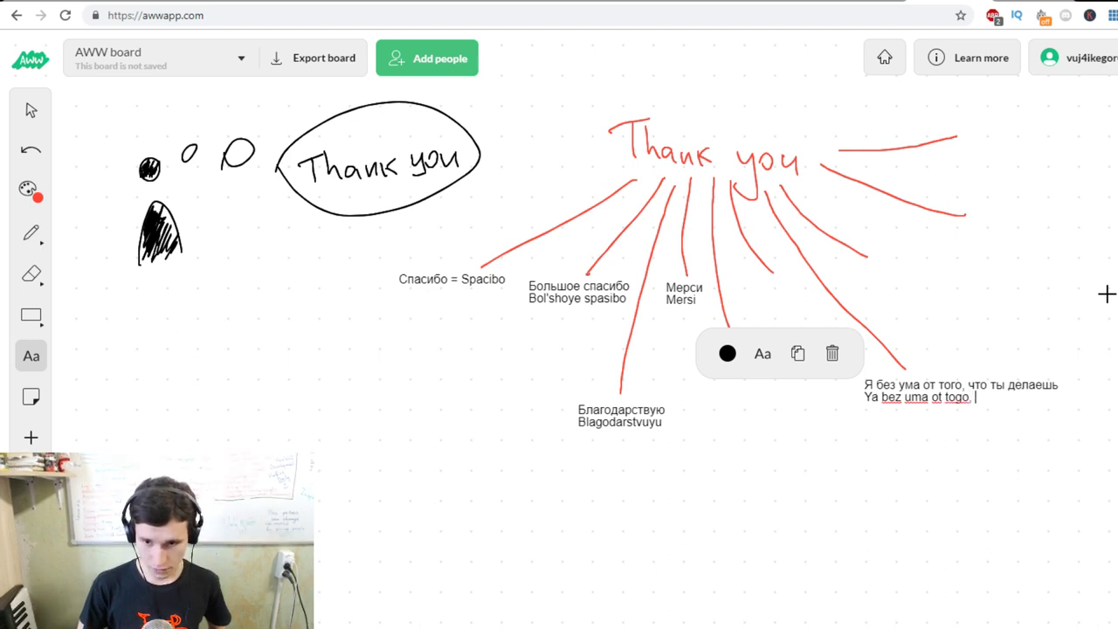
pyautogui.write(', g')
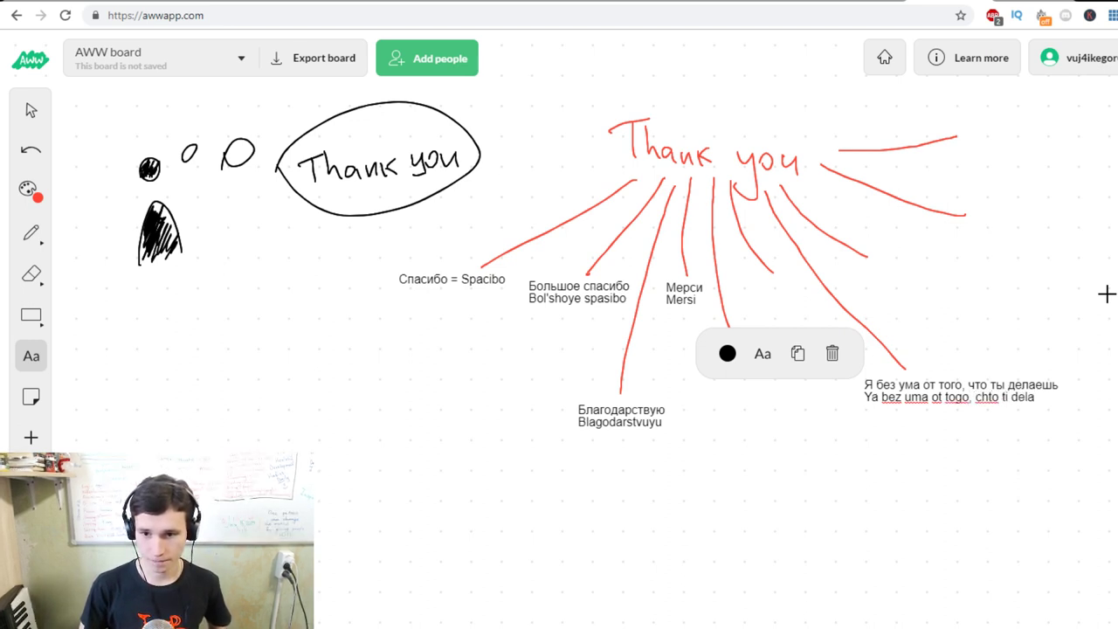
pyautogui.write("sh'")
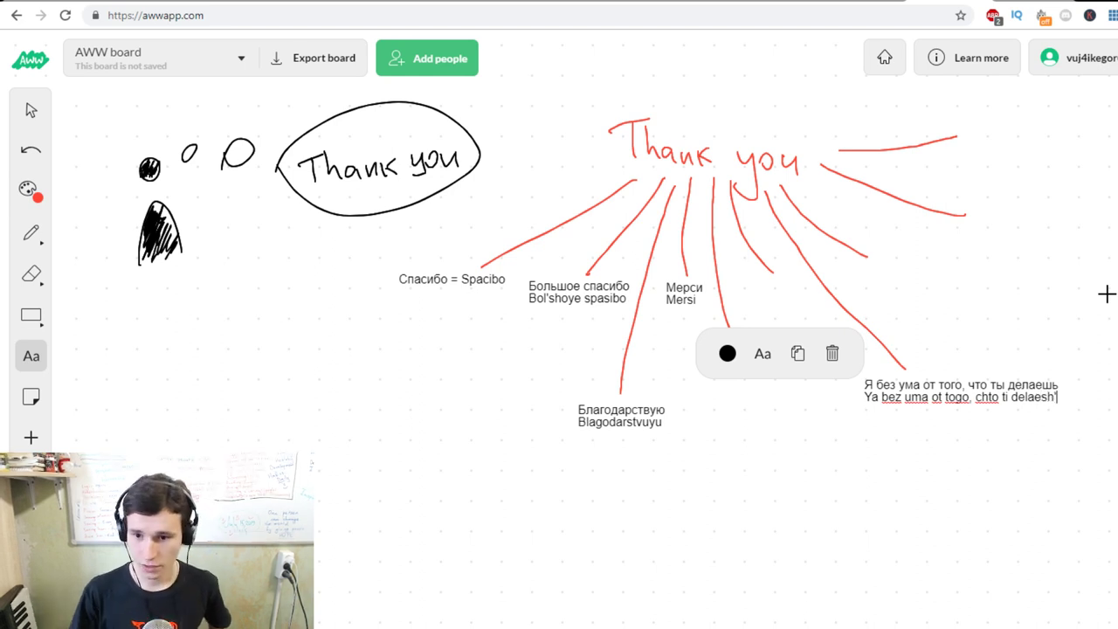
pyautogui.click(30, 110)
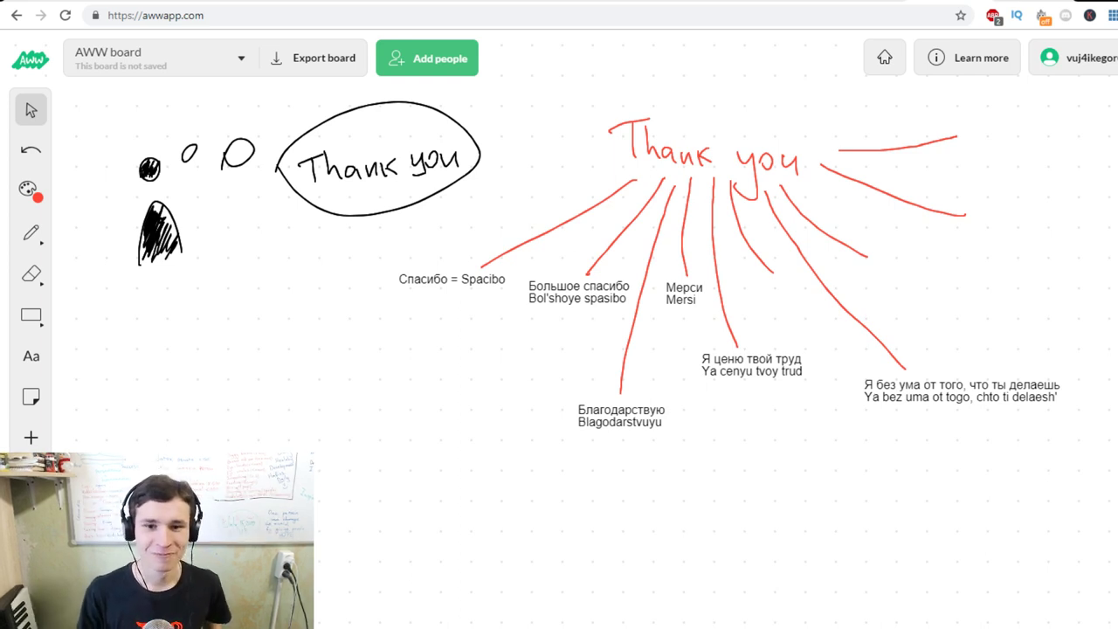
# - Add the label 'Мне нравится' and move it up to the end of its red ray
pyautogui.click(35, 353)
pyautogui.click(753, 306)
pyautogui.write('V')
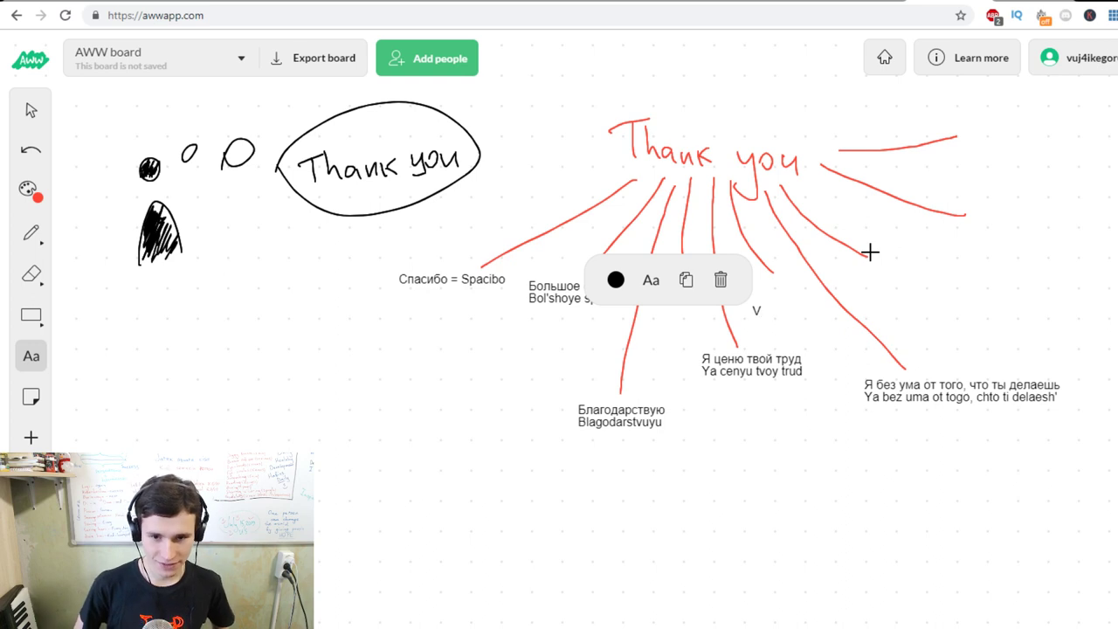
pyautogui.press('BackSpace')
pyautogui.write('Мне нравится')
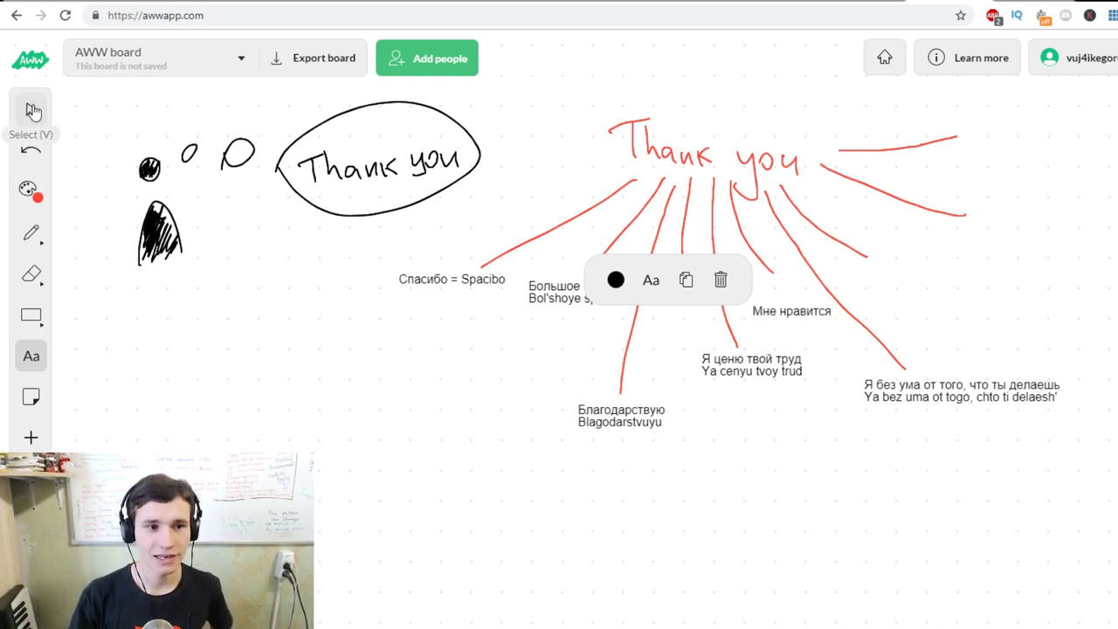
pyautogui.click(31, 110)
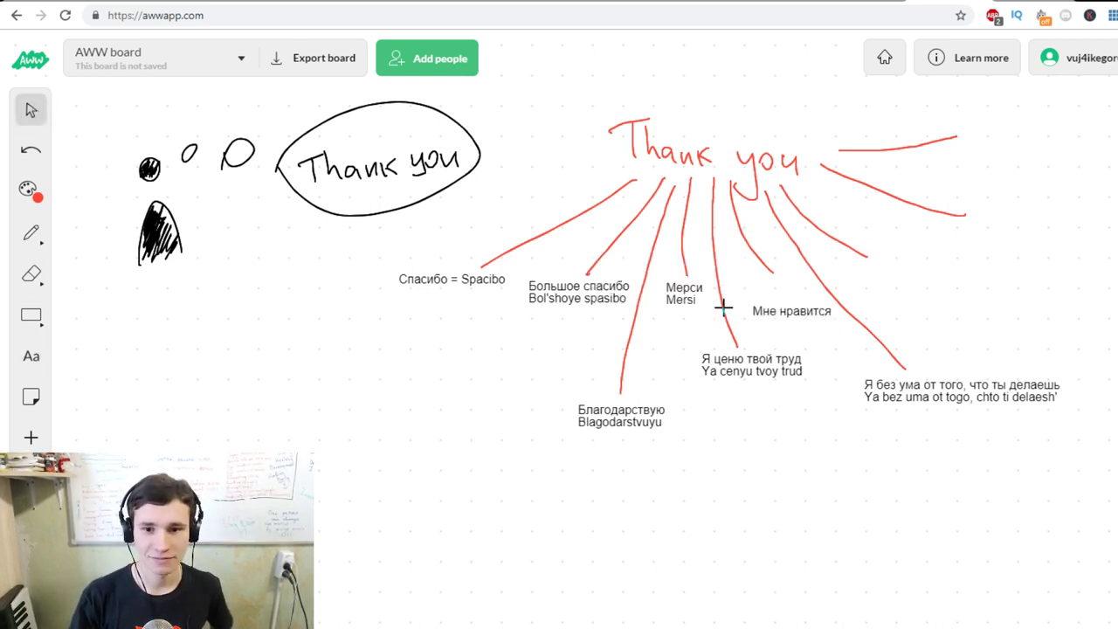
pyautogui.click(773, 301)
pyautogui.moveTo(774, 300); pyautogui.dragTo(766, 284)
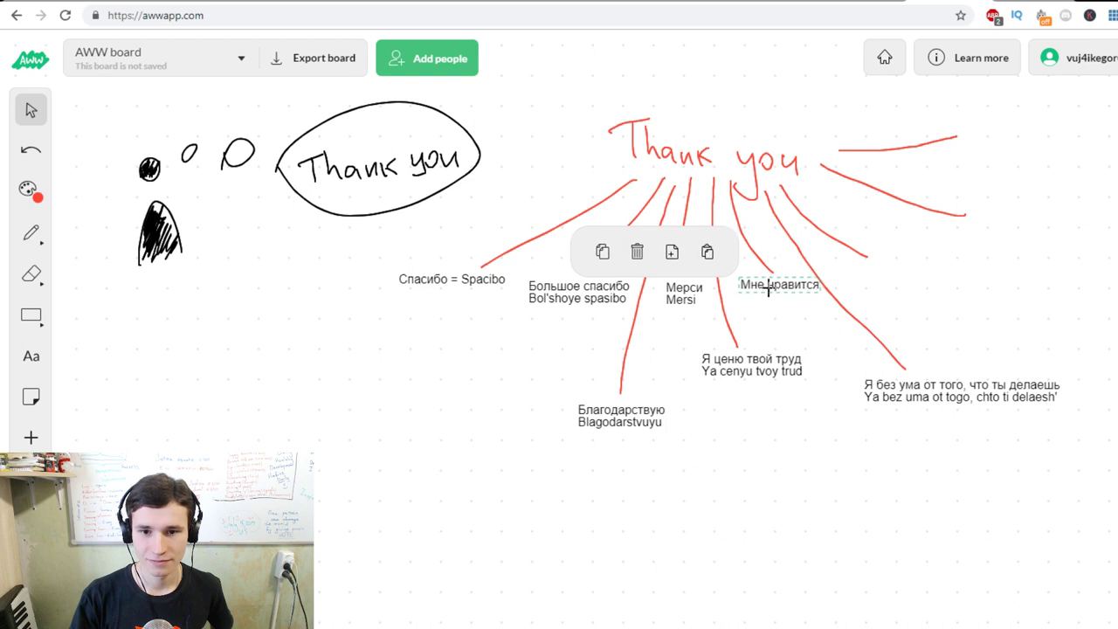
# - Add 'Mne nravitsya' on a second line beneath 'Мне нравится'
pyautogui.click(31, 355)
pyautogui.click(815, 283)
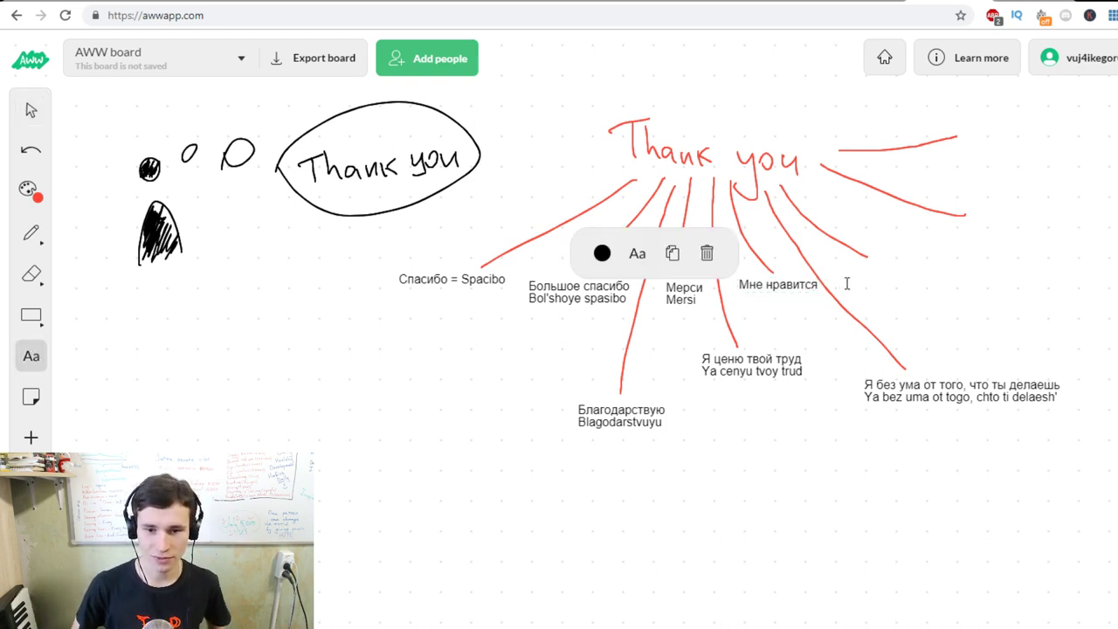
pyautogui.press('Return')
pyautogui.write('Mne nravits')
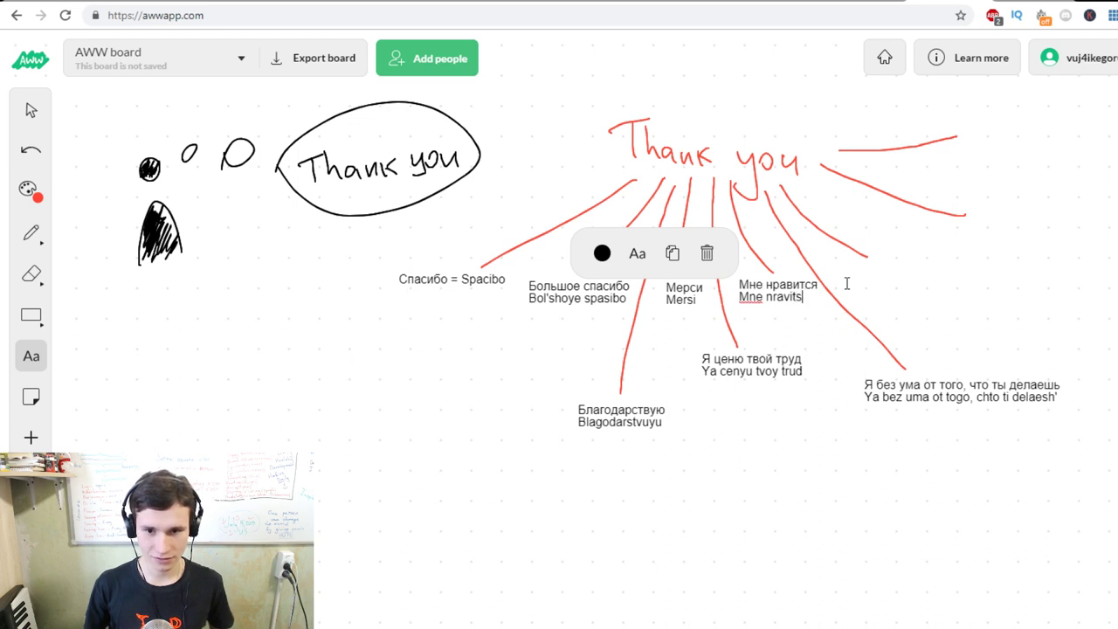
pyautogui.write('ya')
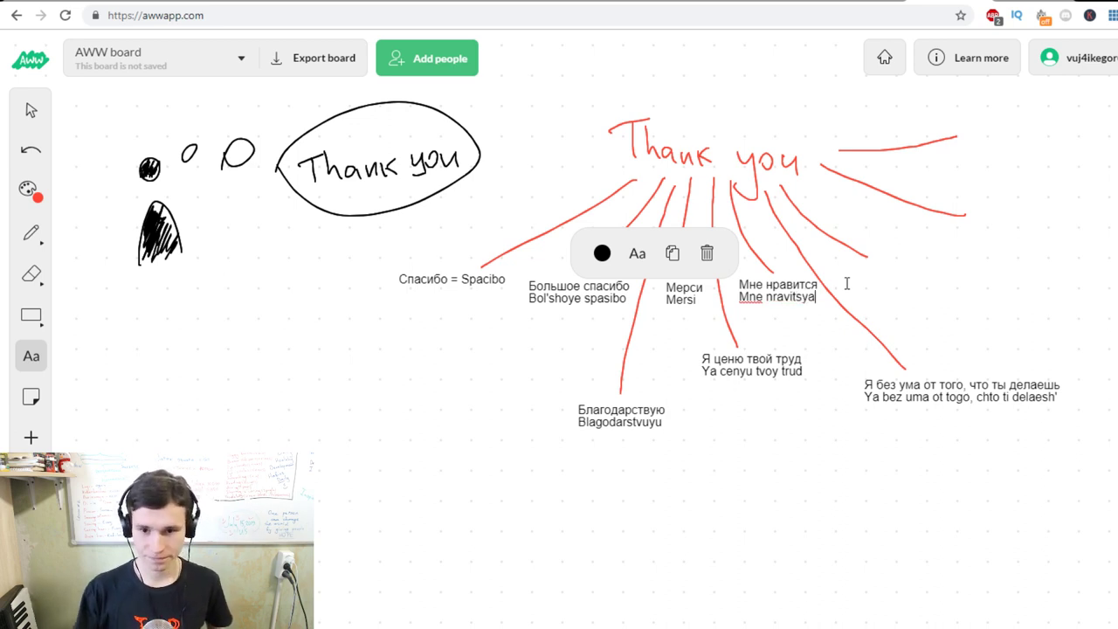
pyautogui.click(30, 109)
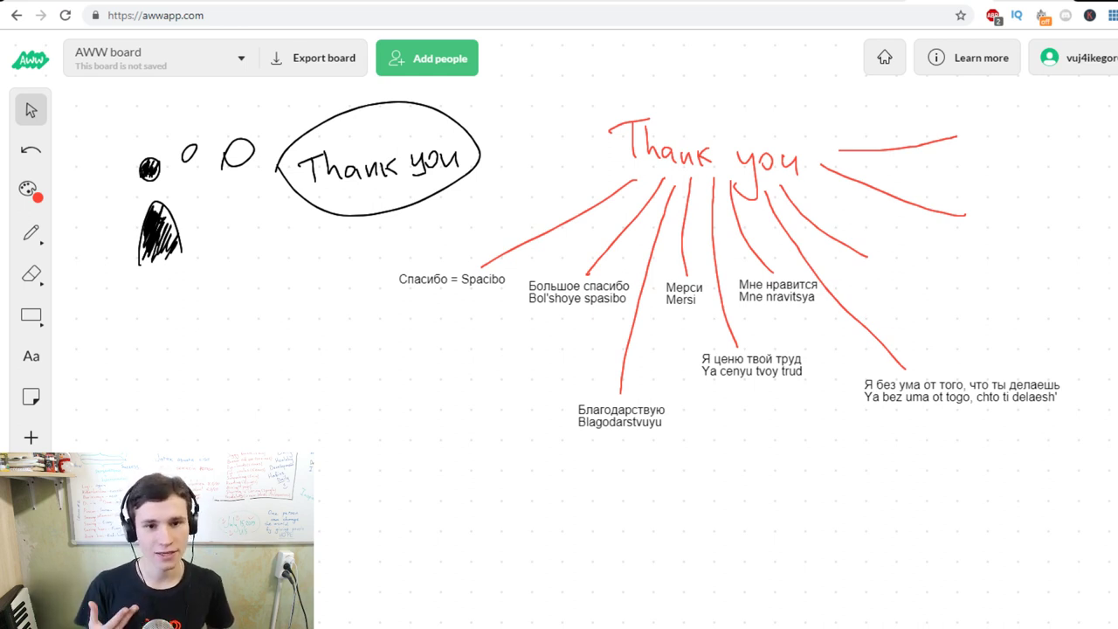
# - Switch to the Pencil tool with blue as the pen colour
pyautogui.click(31, 357)
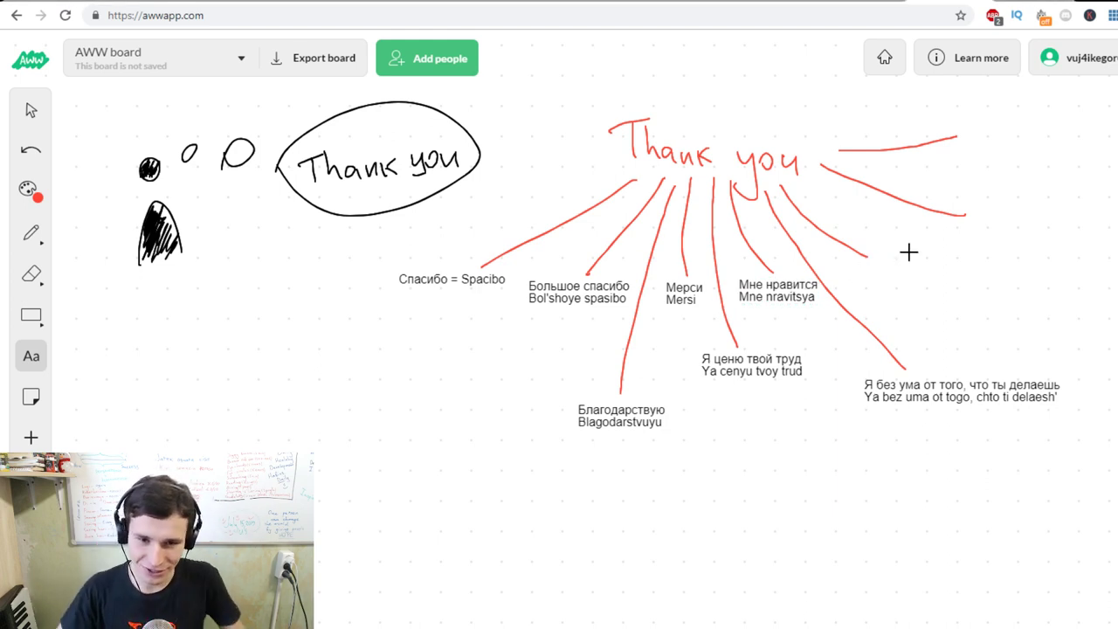
pyautogui.click(39, 241)
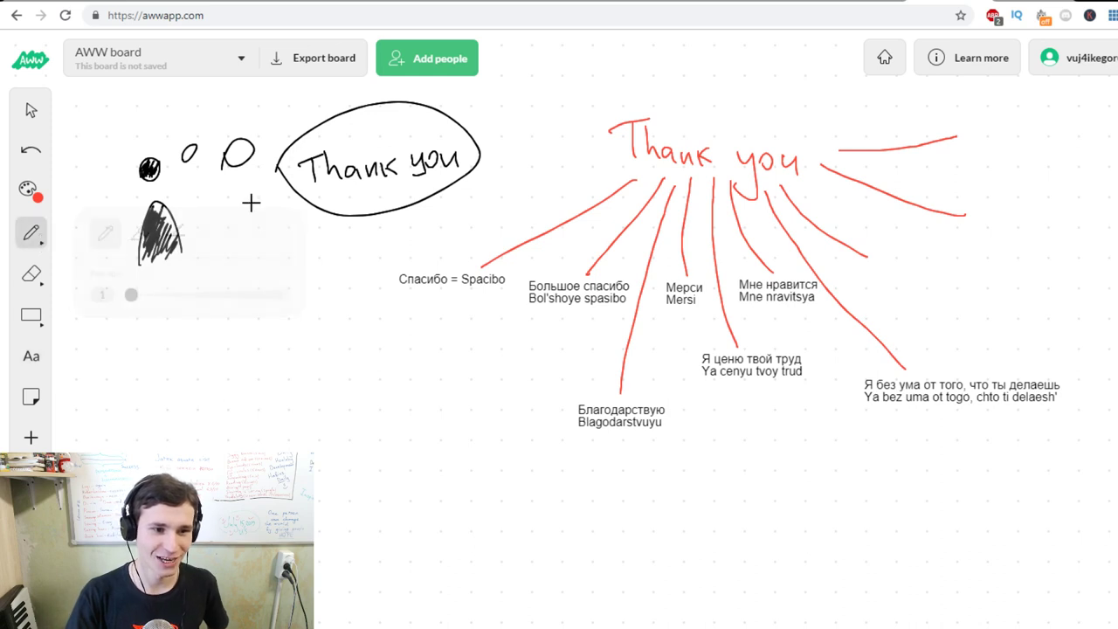
pyautogui.click(31, 192)
pyautogui.click(192, 190)
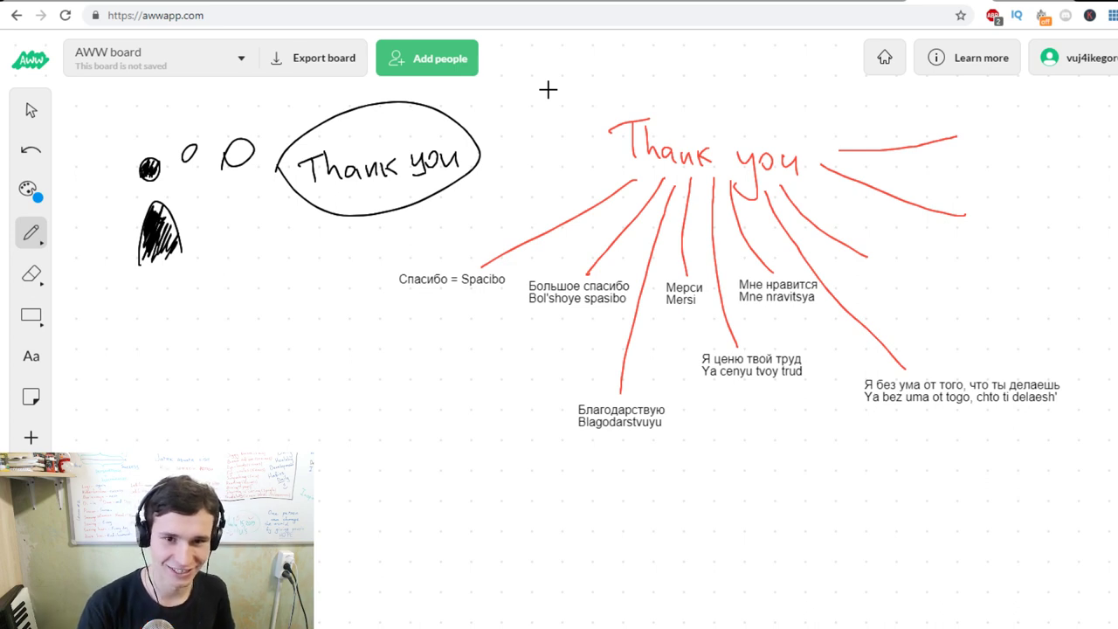
# - Handwrite '10 ways to say' in blue above 'Thank you' and underline it
pyautogui.moveTo(522, 87); pyautogui.dragTo(550, 129)
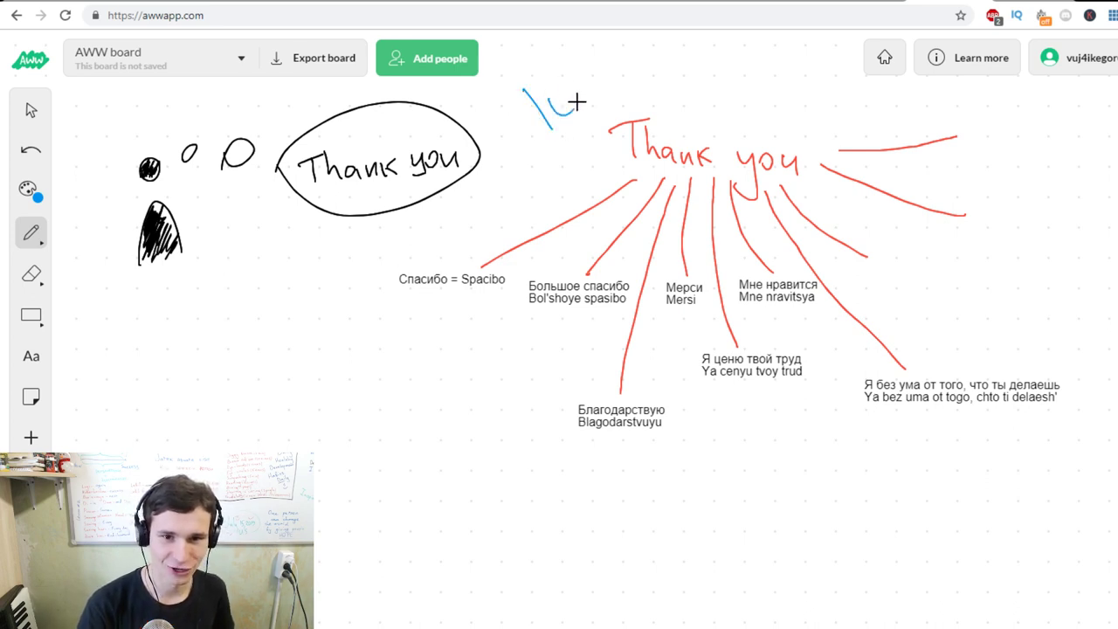
pyautogui.moveTo(564, 91)
pyautogui.mouseDown()
pyautogui.moveTo(668, 89)
pyautogui.moveTo(703, 115)
pyautogui.moveTo(723, 112)
pyautogui.mouseUp()
pyautogui.moveTo(610, 109)
pyautogui.mouseDown()
pyautogui.moveTo(784, 111)
pyautogui.moveTo(803, 98)
pyautogui.moveTo(879, 116)
pyautogui.mouseUp()
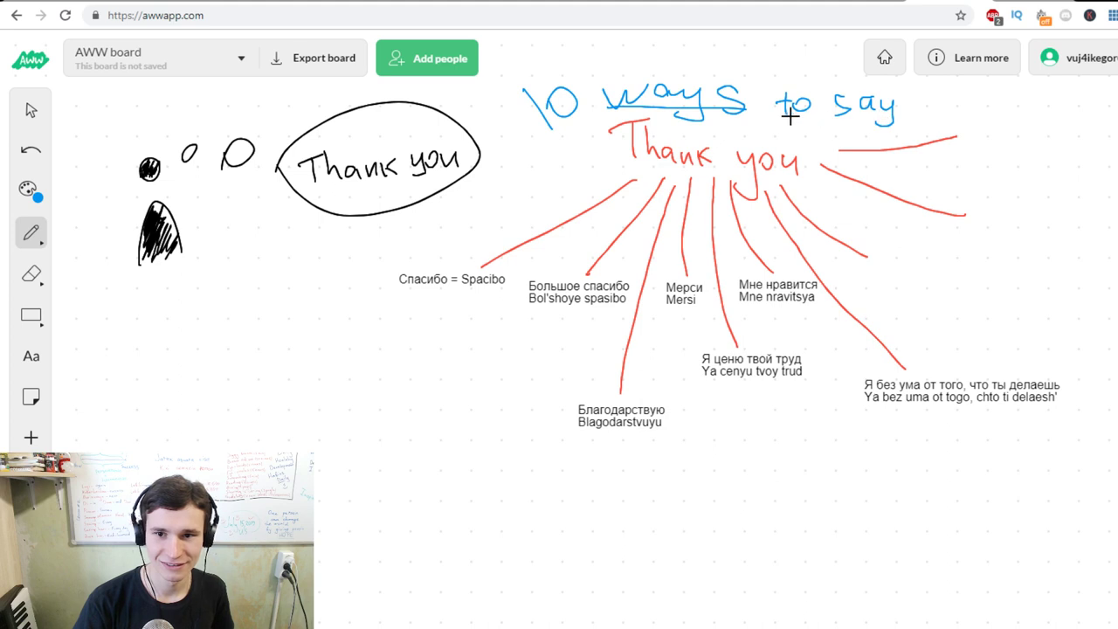
pyautogui.moveTo(774, 117); pyautogui.dragTo(892, 122)
pyautogui.moveTo(549, 147); pyautogui.dragTo(582, 120)
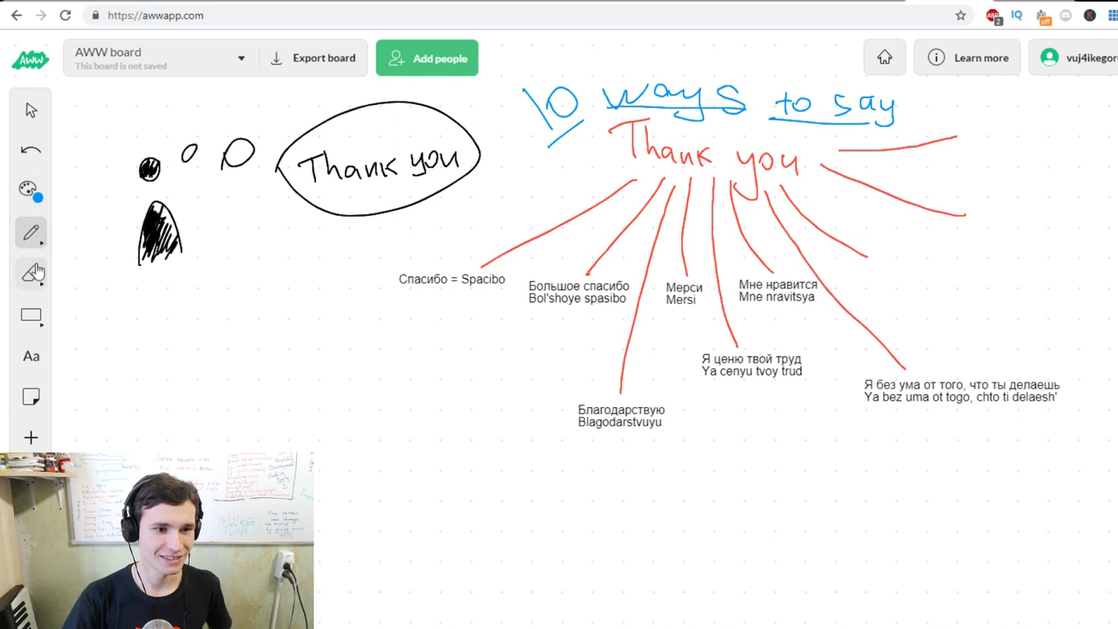
# - Switch from the blue pencil to the Text (Aa) tool
pyautogui.click(32, 355)
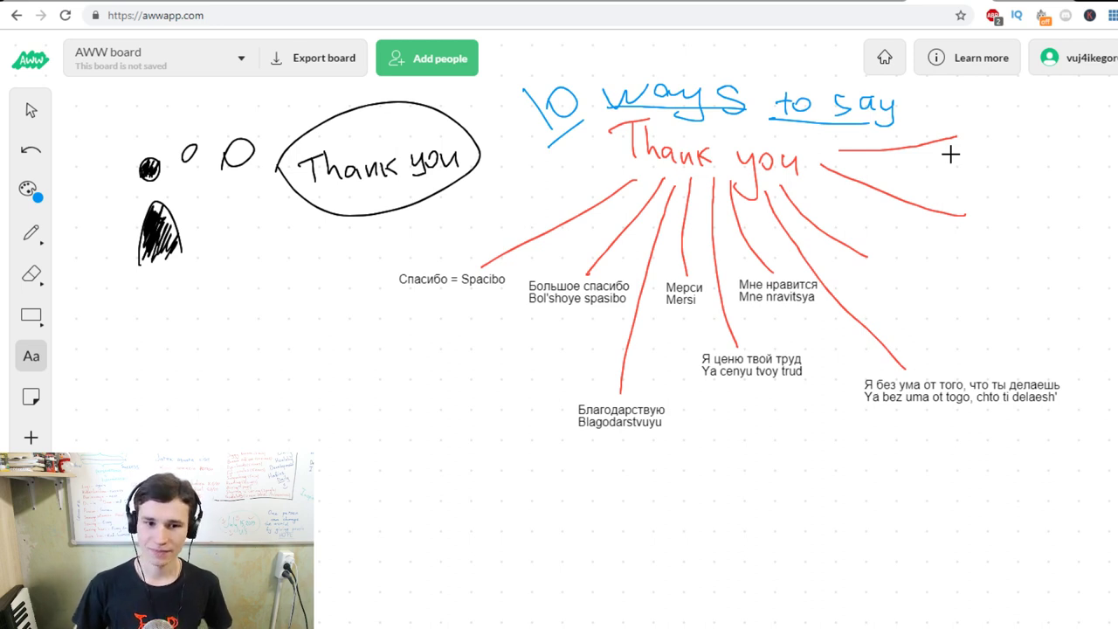
# - Add the label 'Я благодарен тебе' and move it onto its upper-right red ray
pyautogui.click(908, 270)
pyautogui.write('Я')
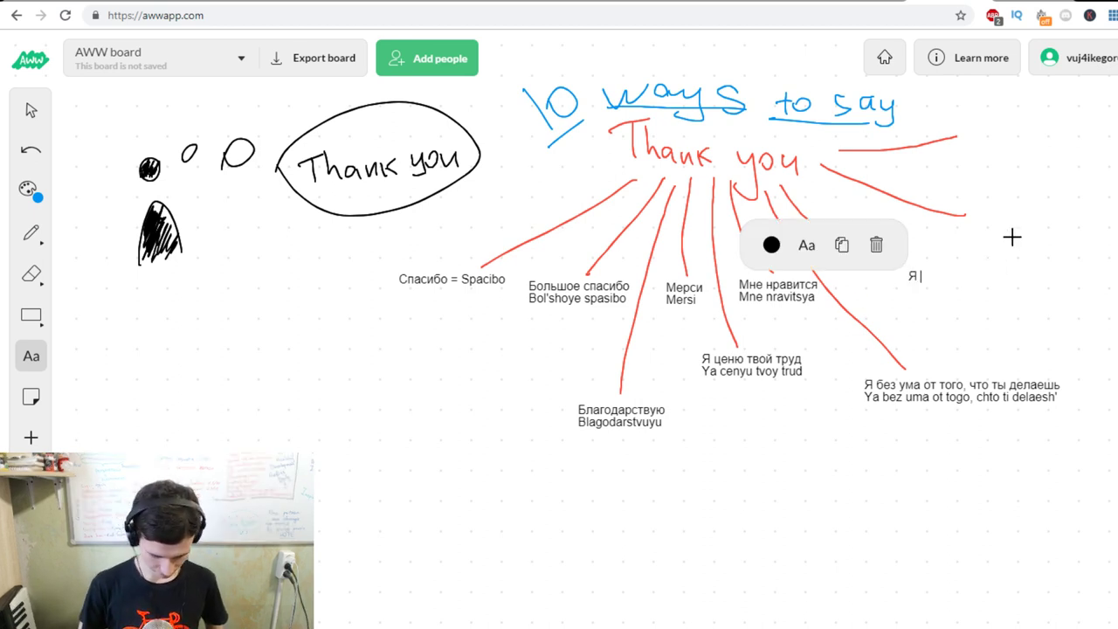
pyautogui.write(' благодарен те')
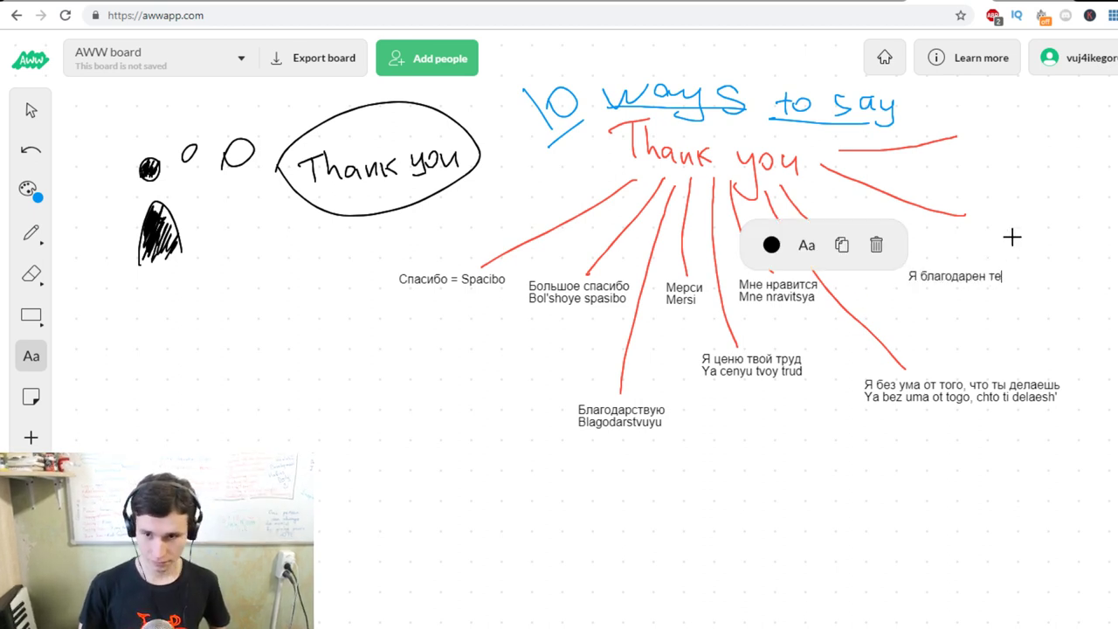
pyautogui.write('бе')
pyautogui.click(32, 110)
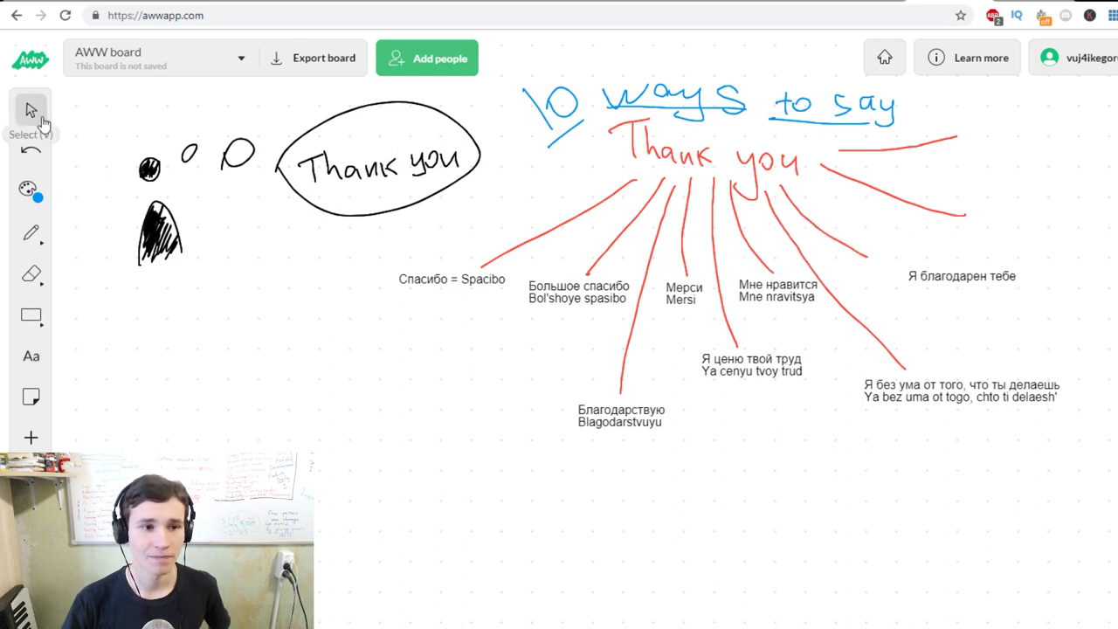
pyautogui.moveTo(956, 275)
pyautogui.mouseDown()
pyautogui.moveTo(893, 272)
pyautogui.moveTo(903, 268)
pyautogui.mouseUp()
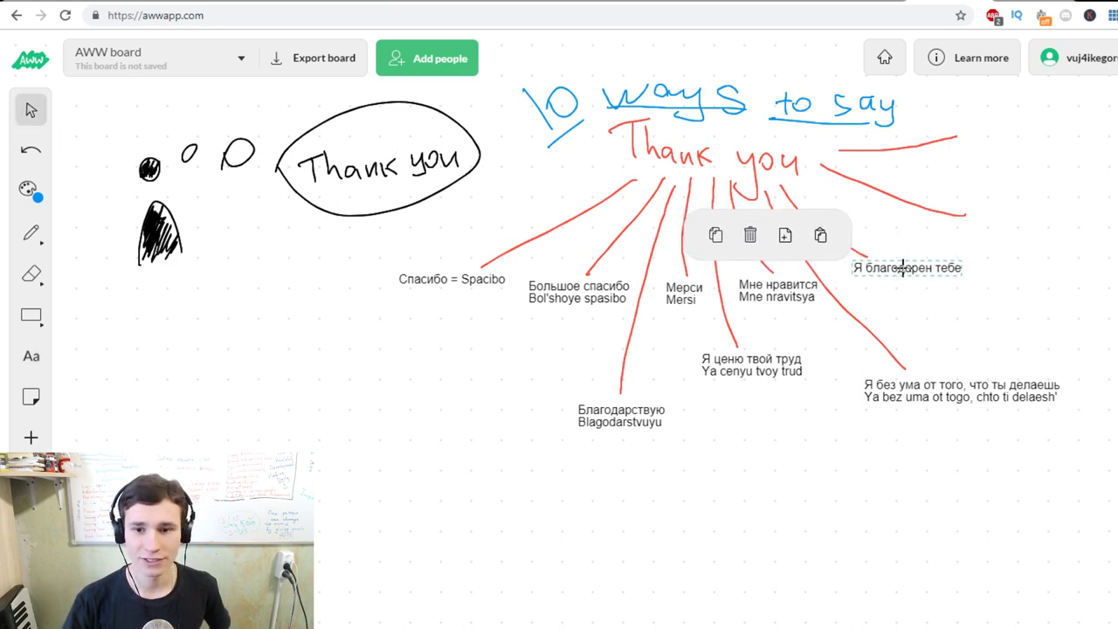
# - Add 'Ya blagodaren tebe' on a second line beneath 'Я благодарен тебе'
pyautogui.click(31, 357)
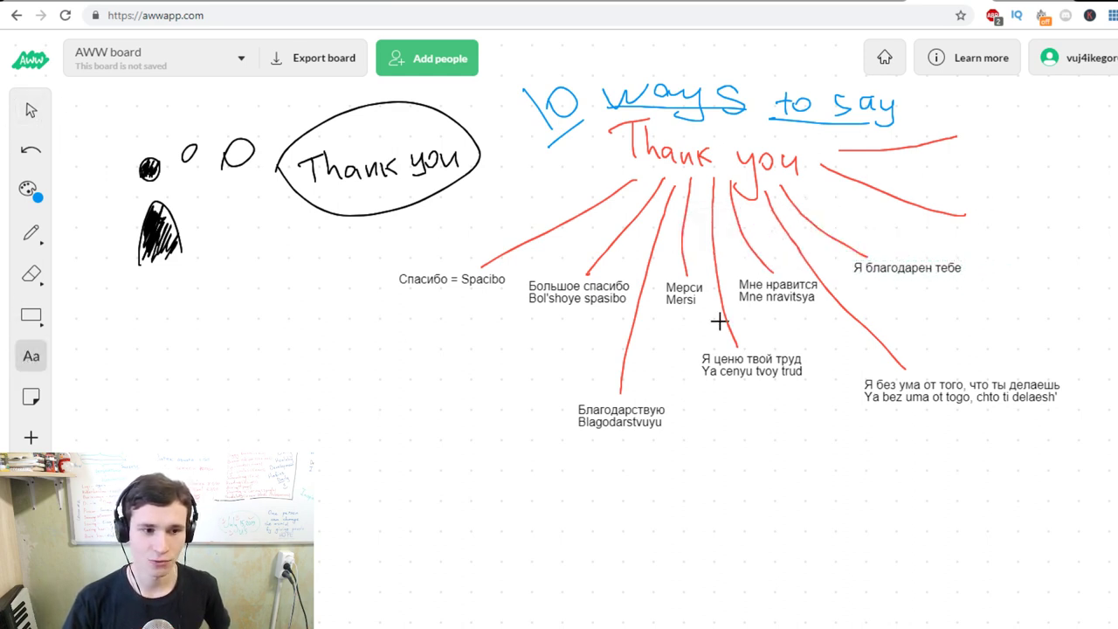
pyautogui.click(960, 271)
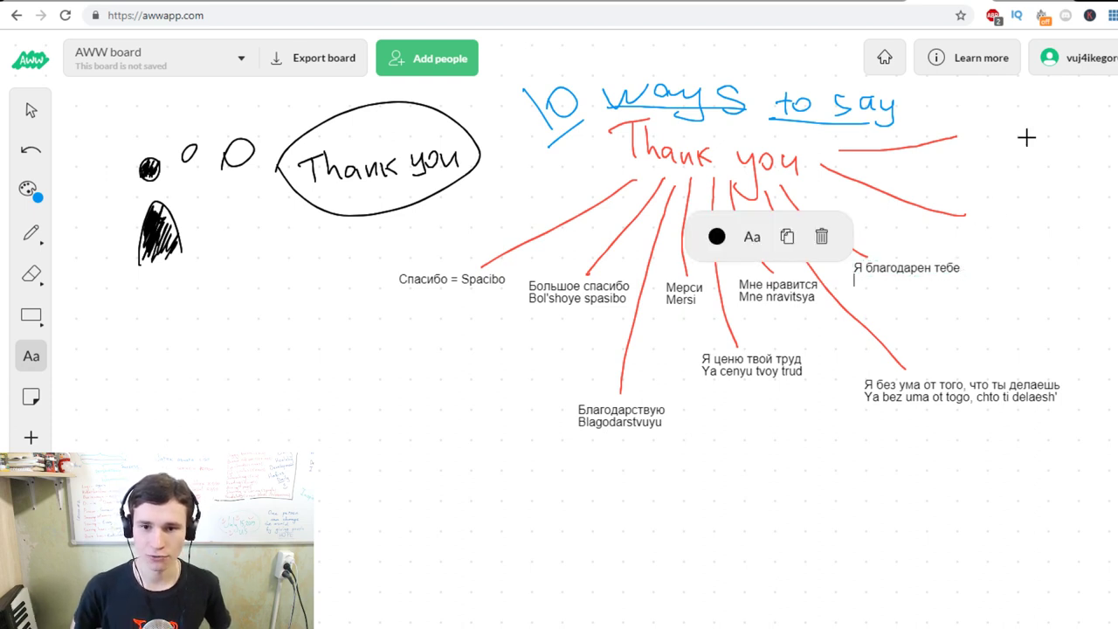
pyautogui.press('Return')
pyautogui.write('Ya blagodaren te')
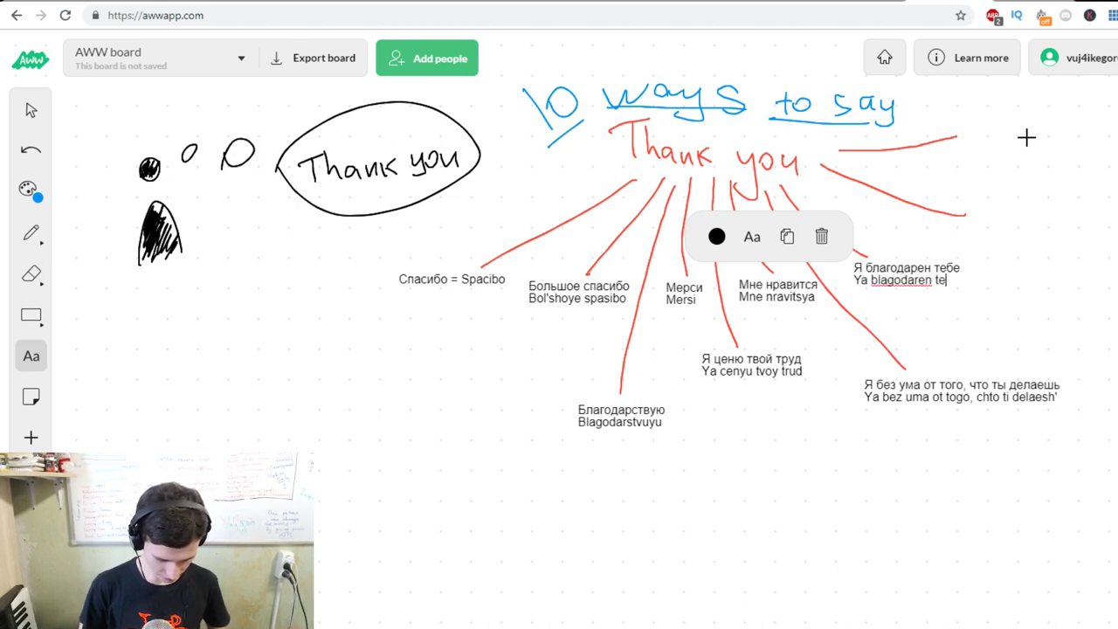
pyautogui.write('be')
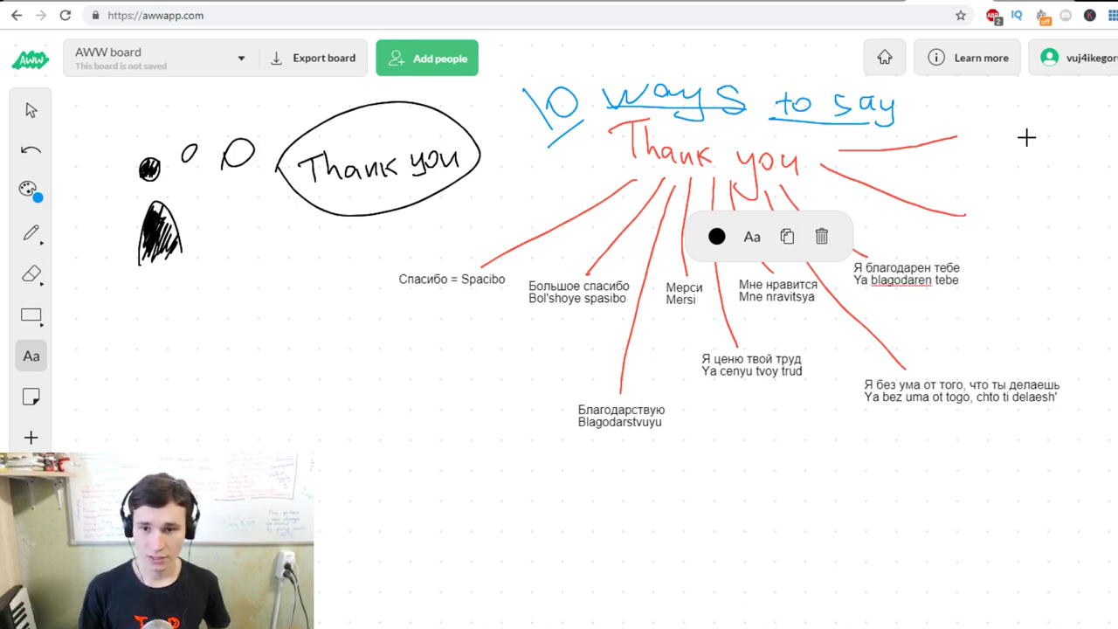
pyautogui.click(32, 110)
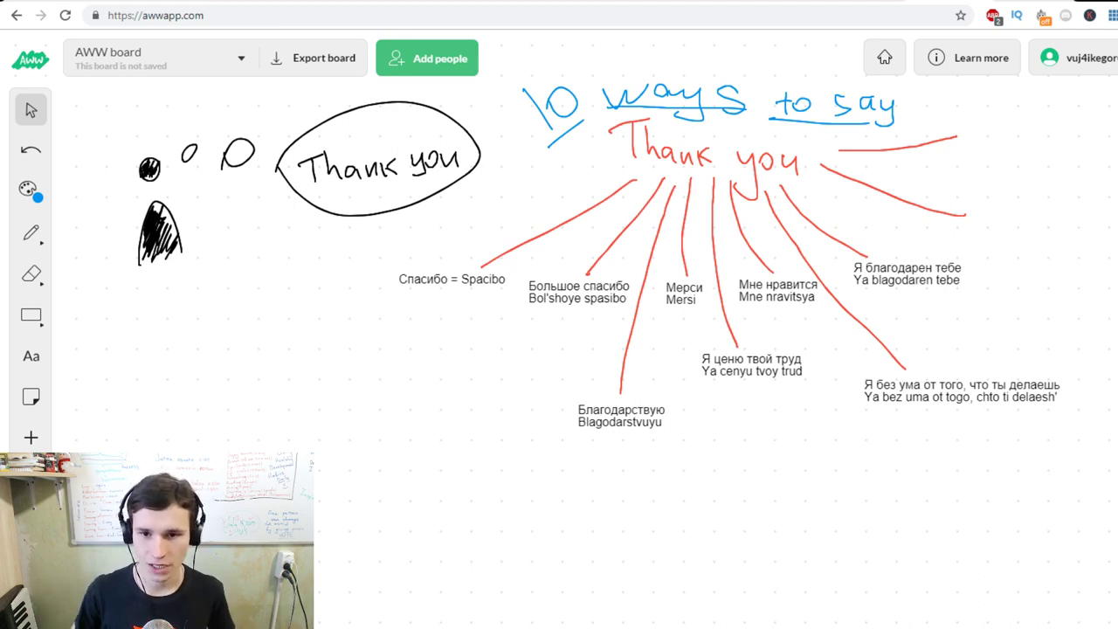
# - Place 'Я хочу сказать тебе "спасибо"' at the upper-right ray's end and reopen it for editing
pyautogui.click(32, 356)
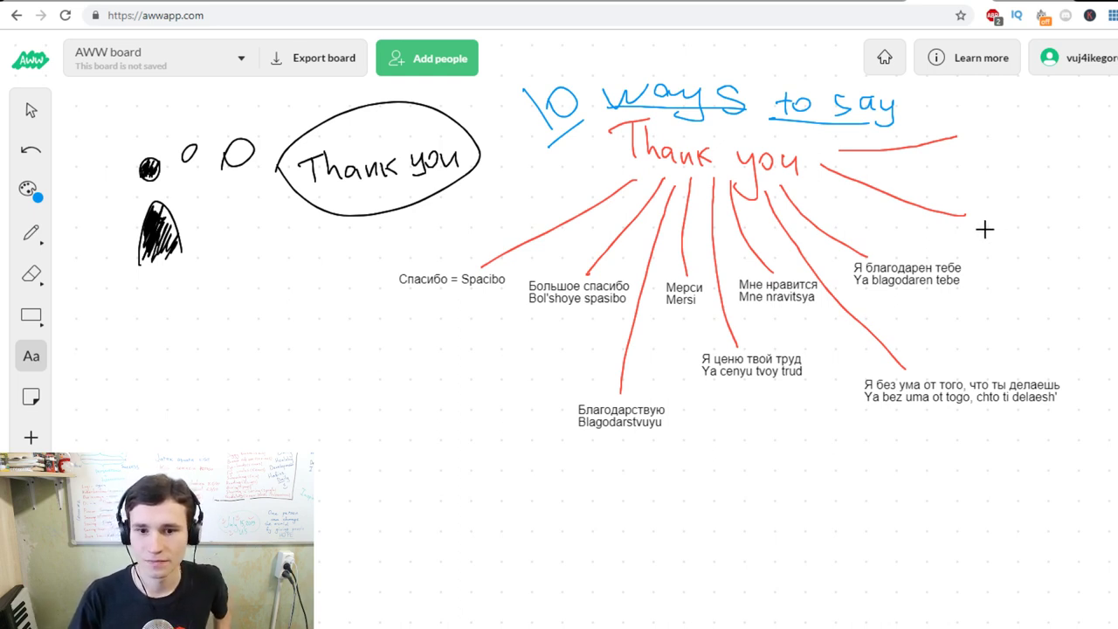
pyautogui.click(984, 229)
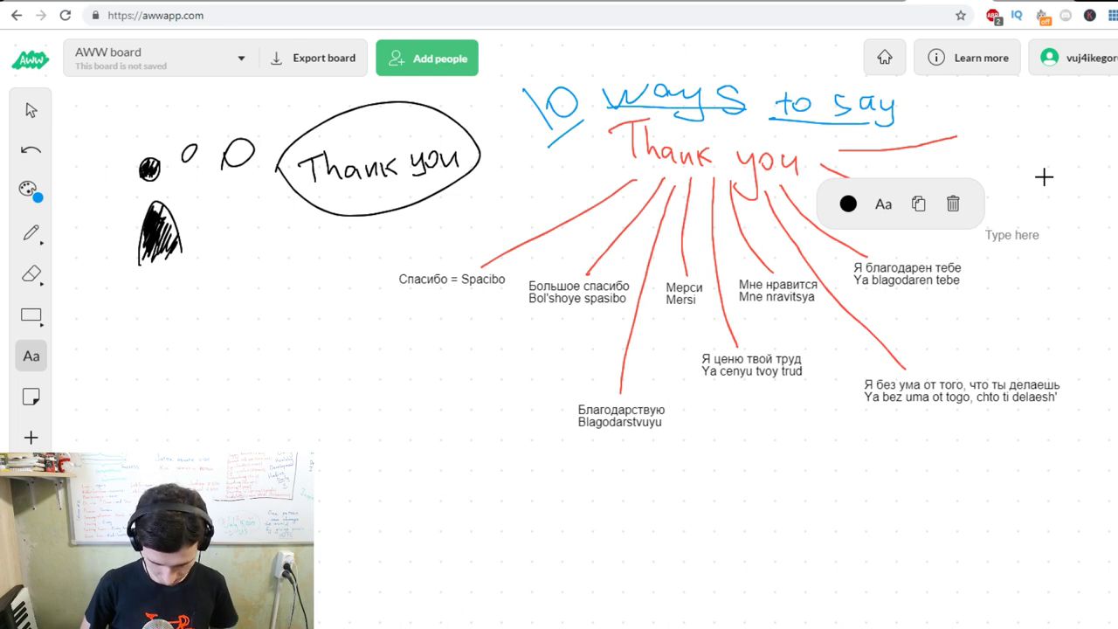
pyautogui.write('Я хочу сказать')
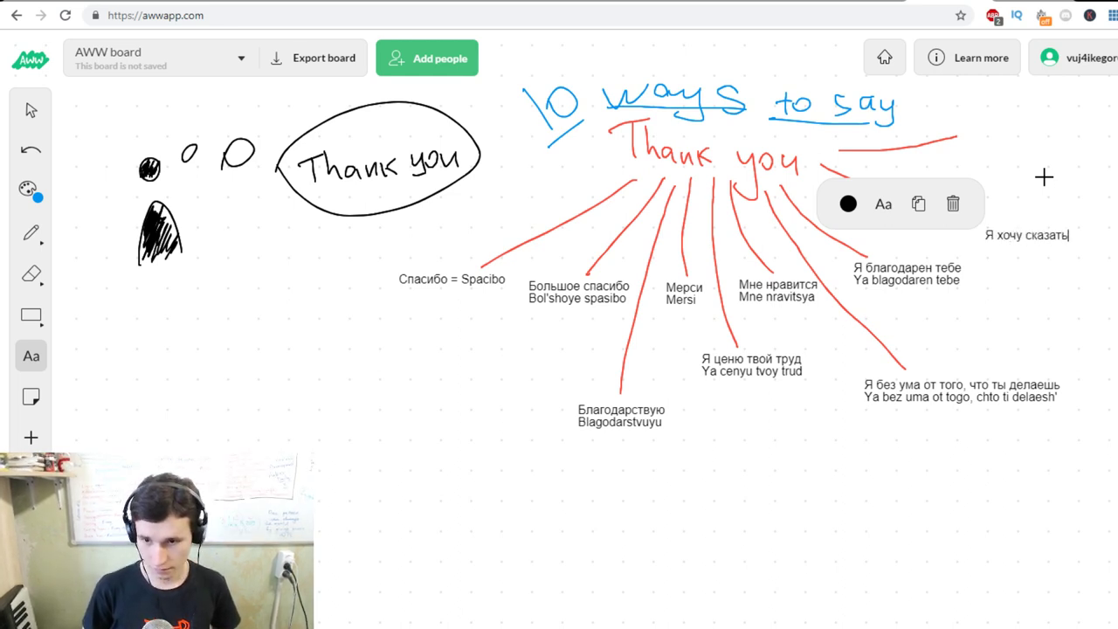
pyautogui.write(' тебе "спа')
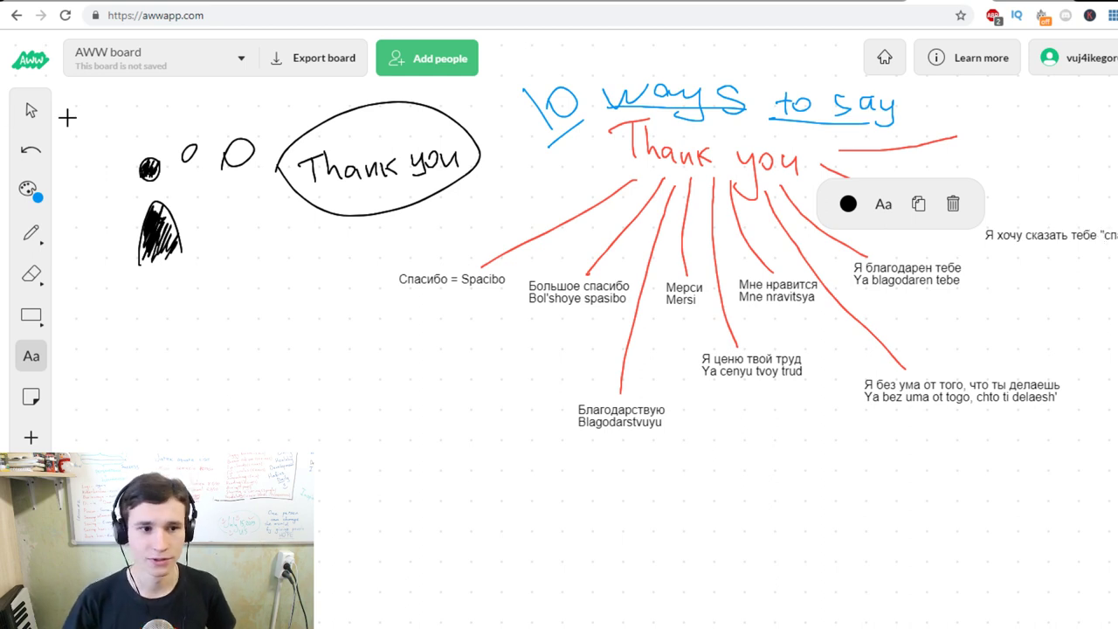
pyautogui.click(31, 110)
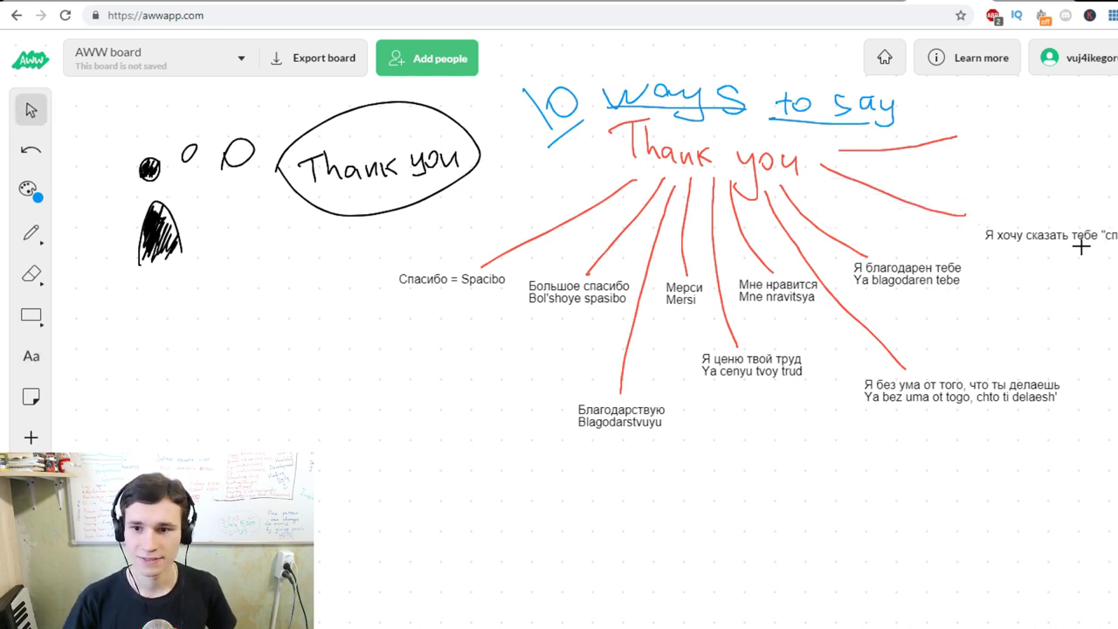
pyautogui.moveTo(1080, 242); pyautogui.dragTo(1065, 224)
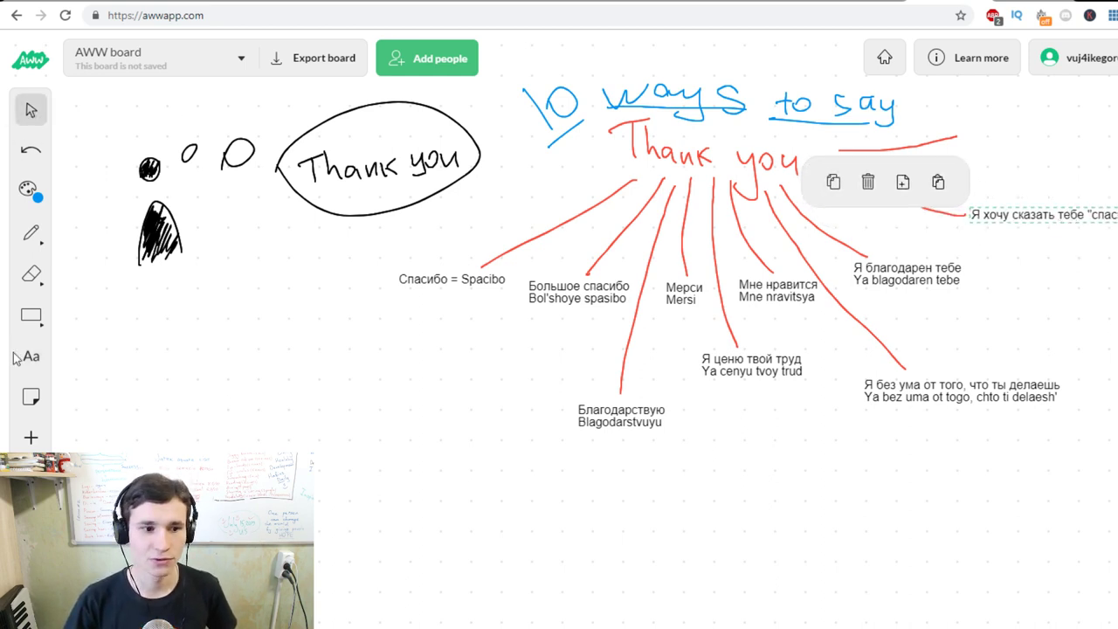
pyautogui.click(15, 357)
pyautogui.click(1004, 214)
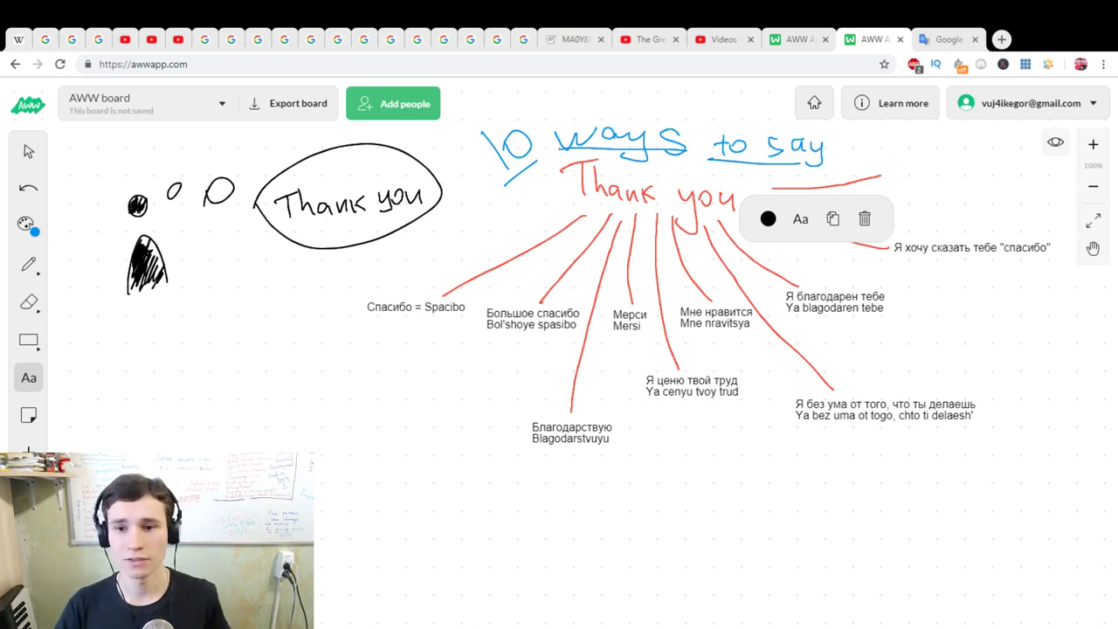
# - Add 'Ya hochu skazat' tebe 'spasibo'' on a new line beneath the Russian phrase
pyautogui.press('Return')
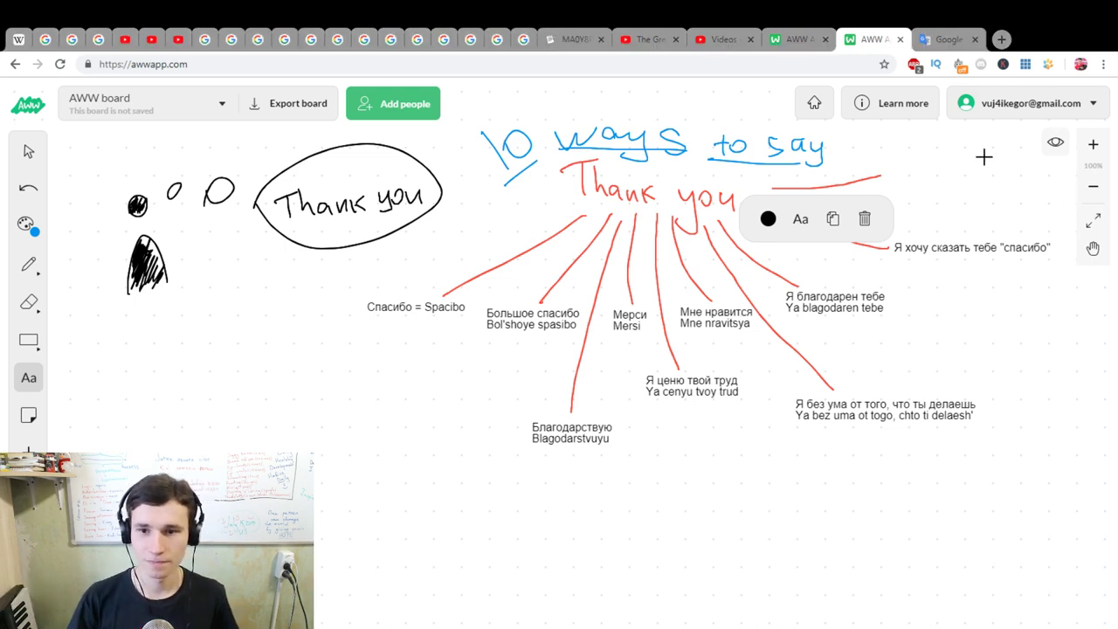
pyautogui.write('Ya hochu')
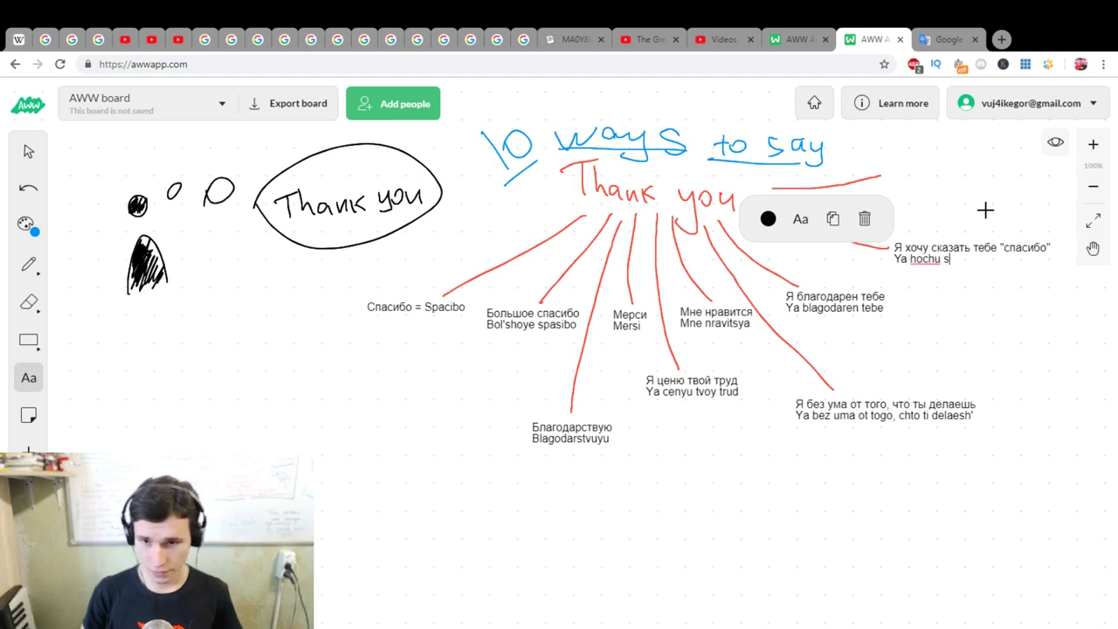
pyautogui.write('skazat')
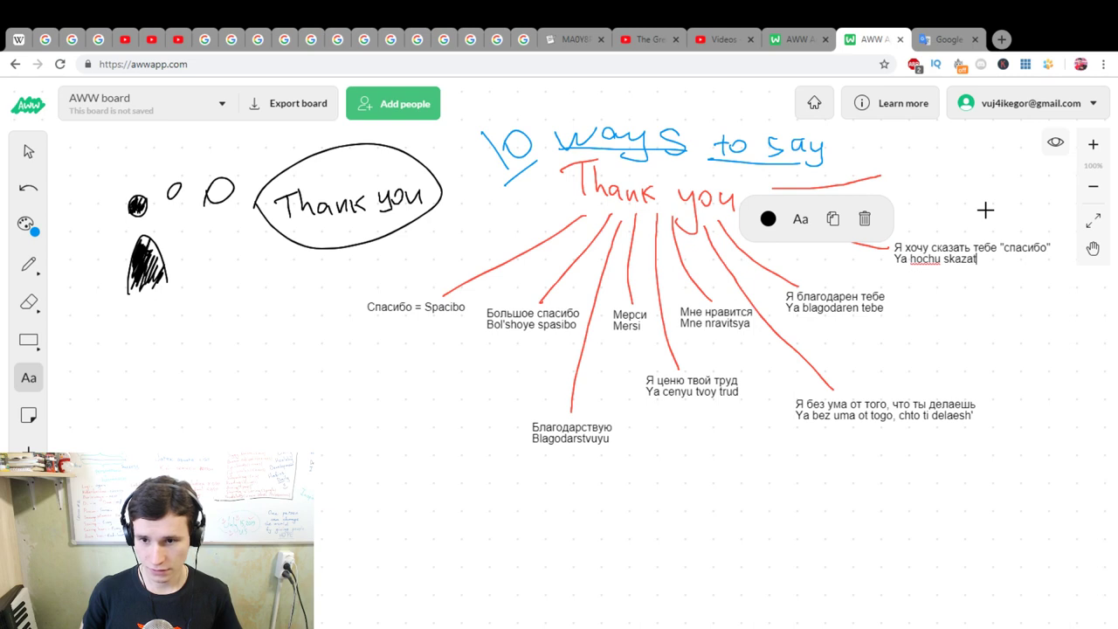
pyautogui.write("' tebe spasib")
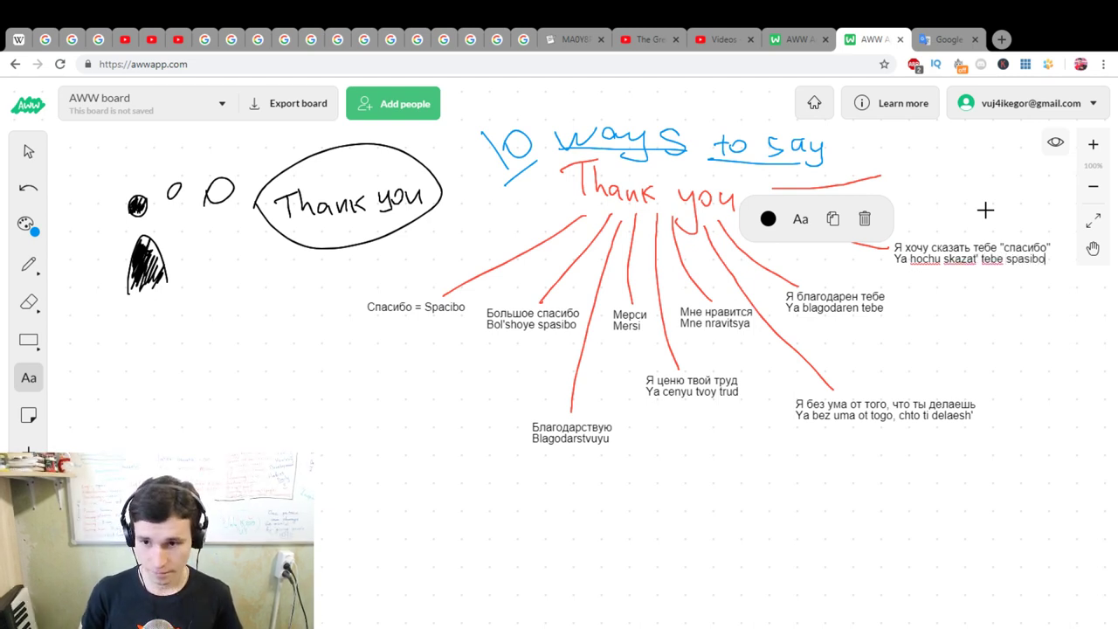
pyautogui.write('o')
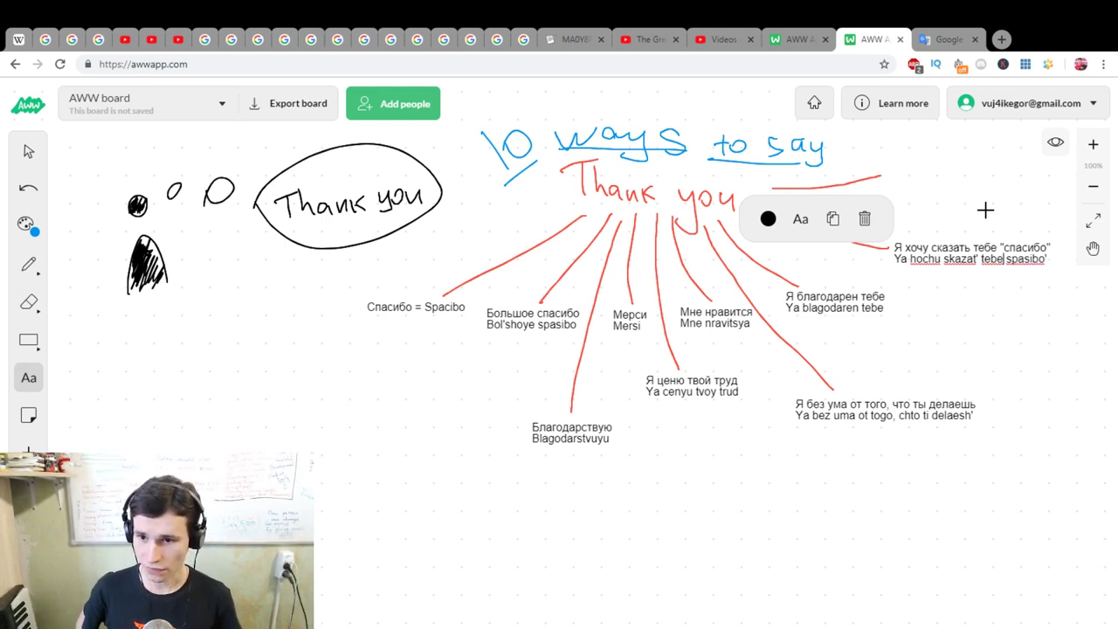
pyautogui.write("'")
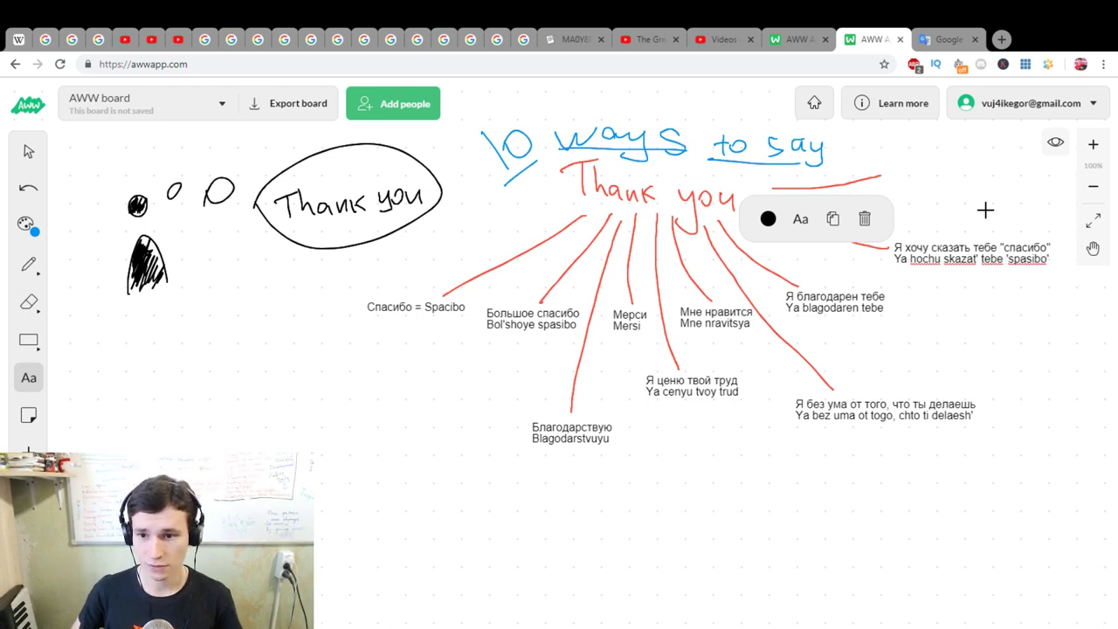
pyautogui.click(28, 150)
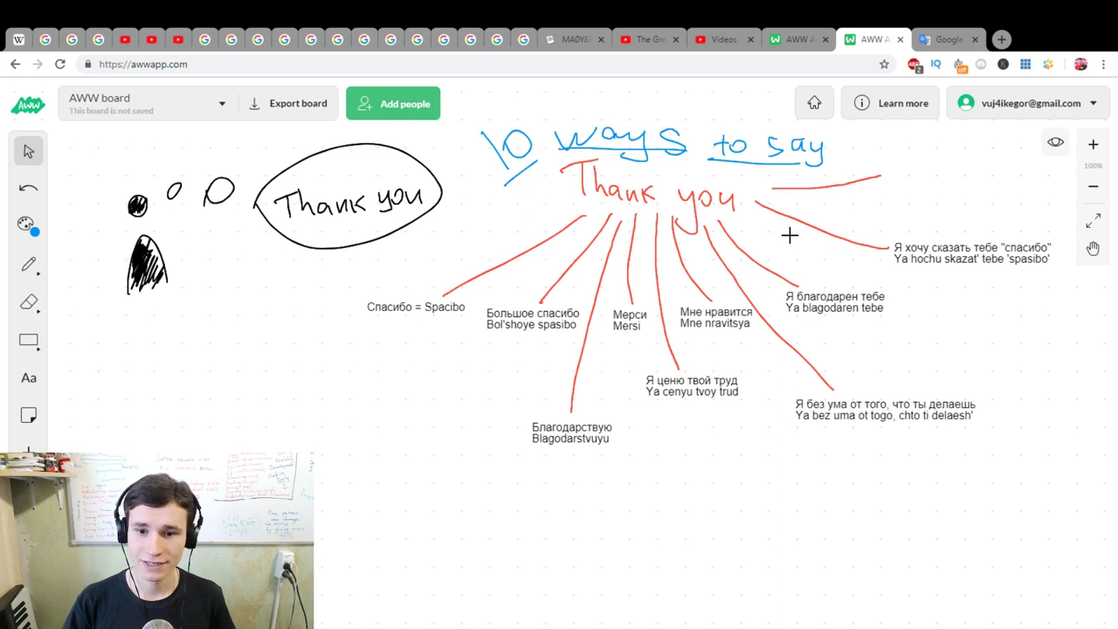
pyautogui.click(37, 379)
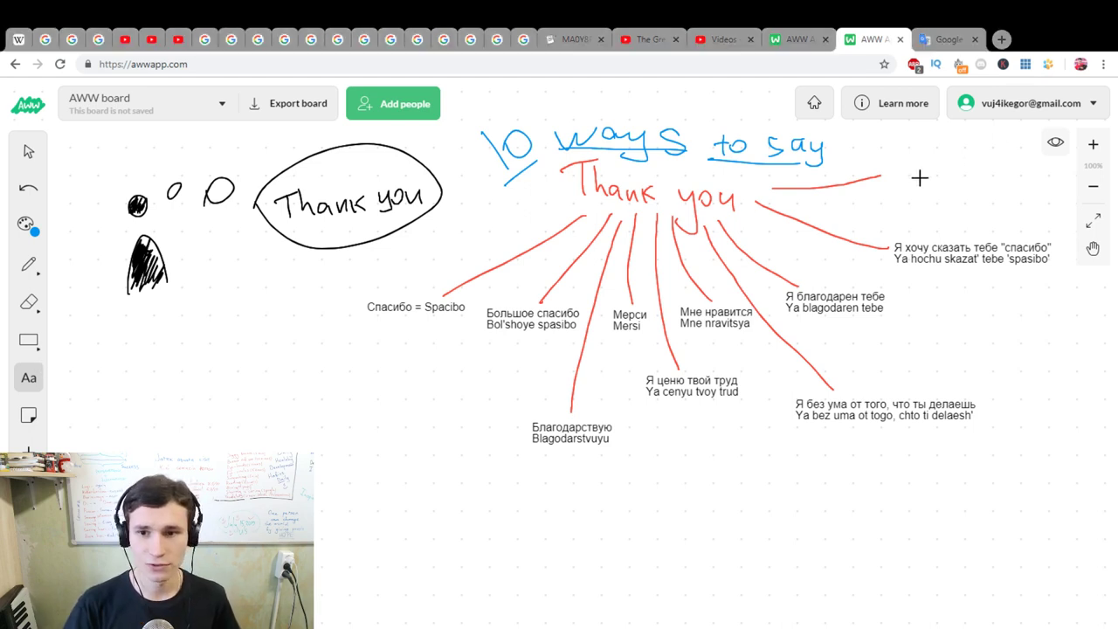
# - Type 'Я хочу поблагодарить тебя (вас)' and move it onto the topmost red ray
pyautogui.click(897, 185)
pyautogui.write('Я ')
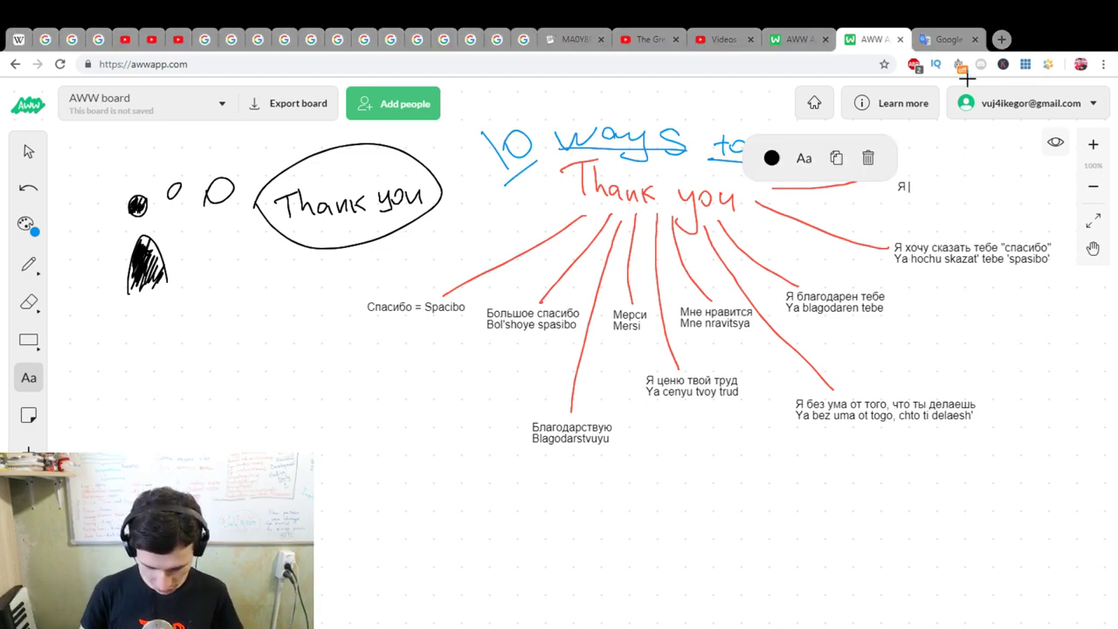
pyautogui.write('хочу поблаго')
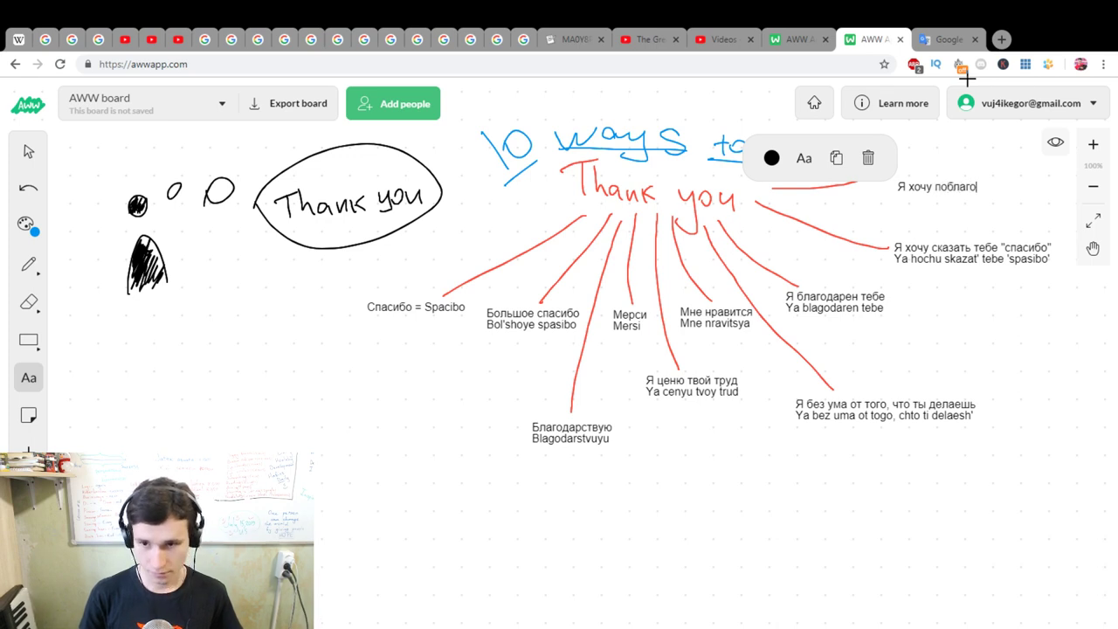
pyautogui.write('дарить тебя')
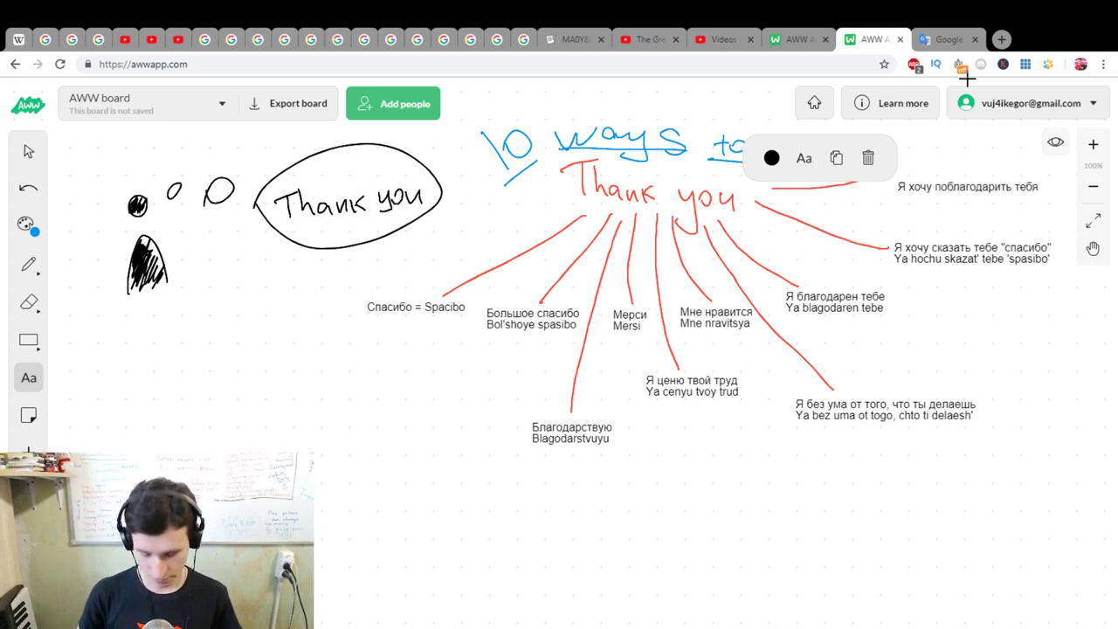
pyautogui.write(' (вас)')
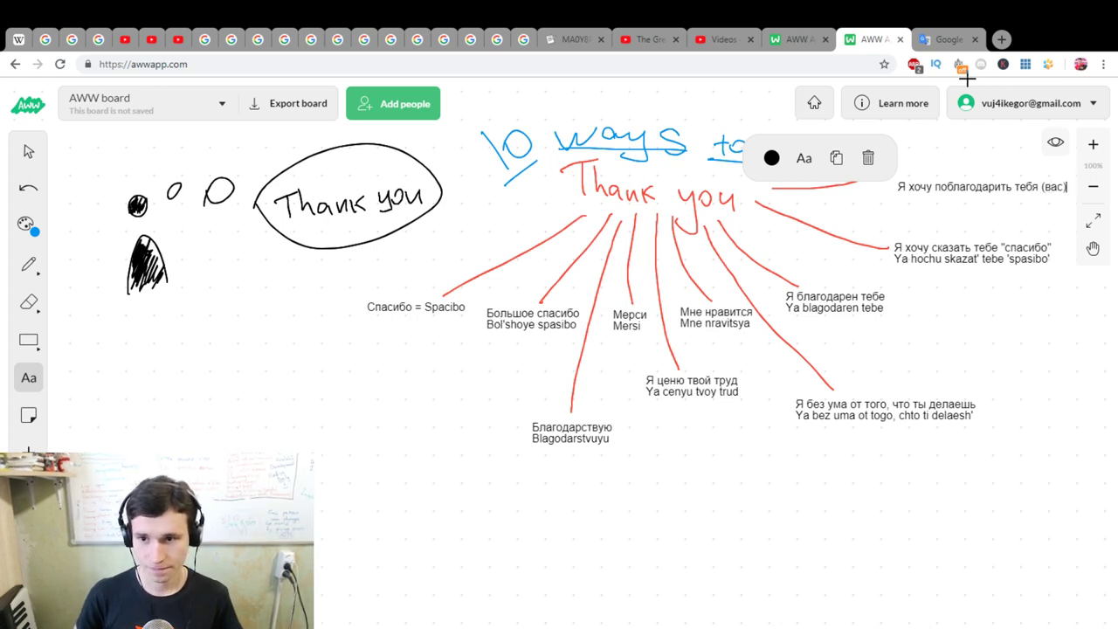
pyautogui.click(29, 150)
pyautogui.click(965, 187)
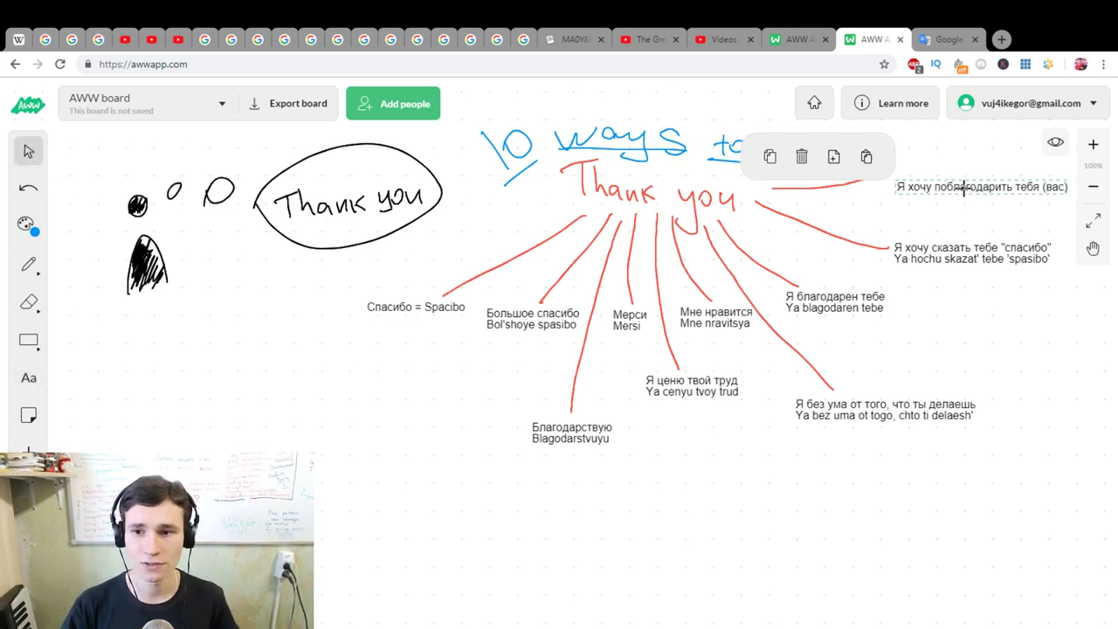
pyautogui.moveTo(964, 187); pyautogui.dragTo(954, 175)
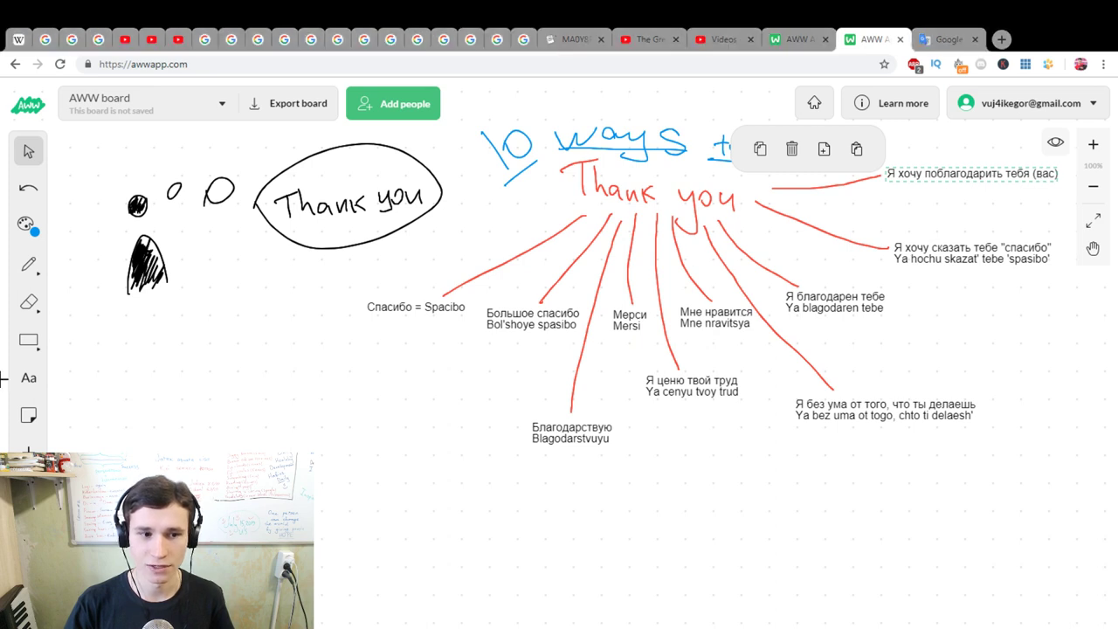
# - Reopen the new label to edit the word inside the parentheses
pyautogui.click(29, 377)
pyautogui.click(1038, 174)
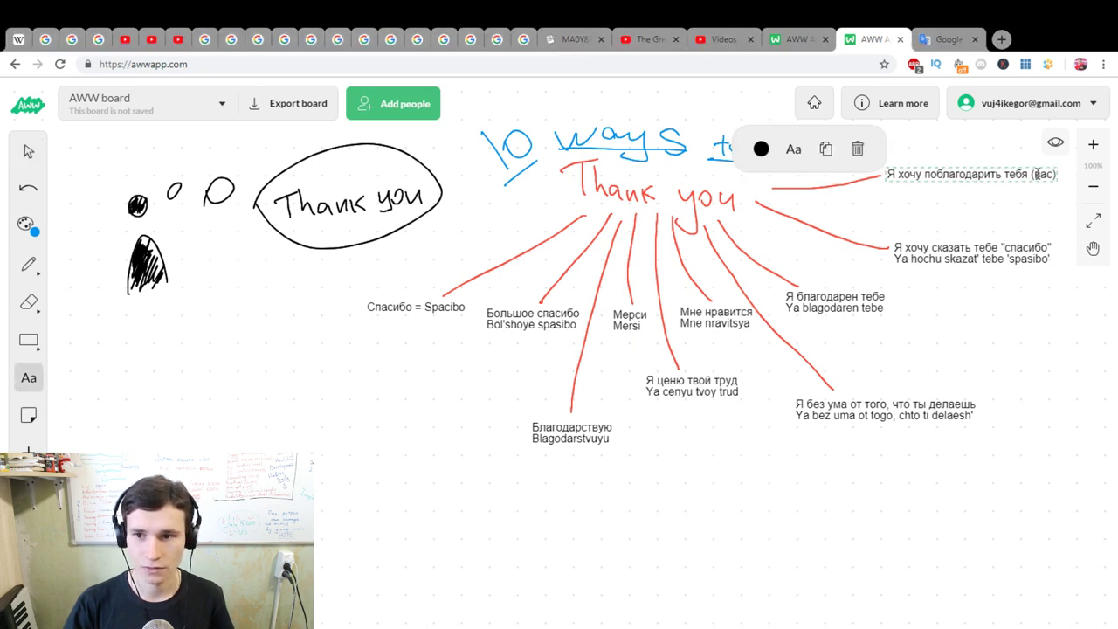
pyautogui.click(1037, 174)
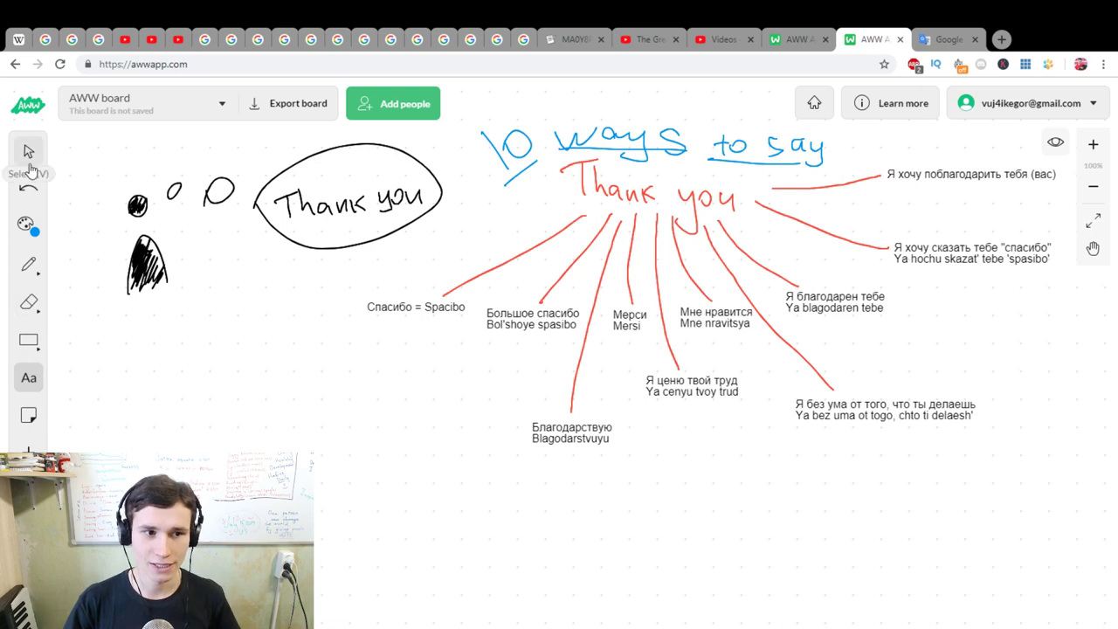
# - Reopen the Я хочу поблагодарить тебя (вас) label and start a new line beneath it
pyautogui.click(28, 151)
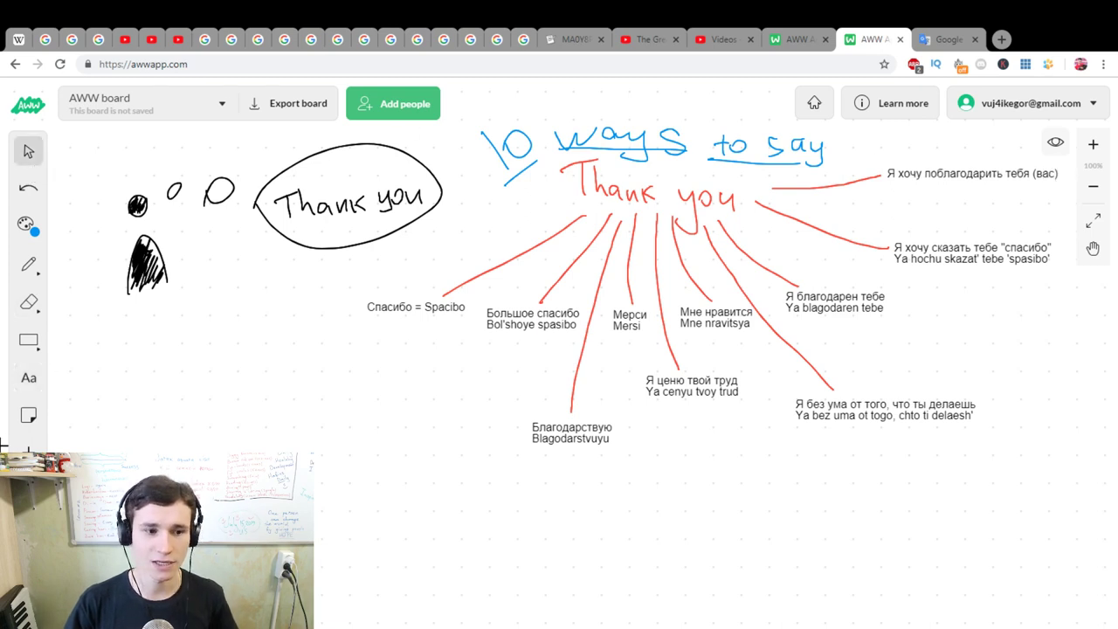
pyautogui.click(28, 377)
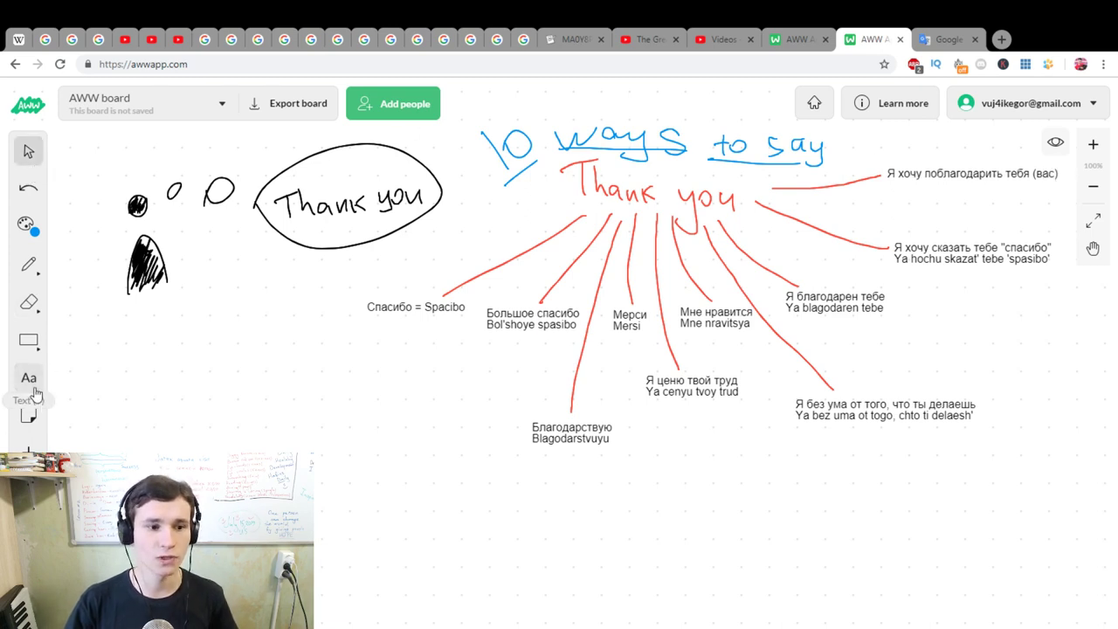
pyautogui.click(1056, 173)
pyautogui.write(')')
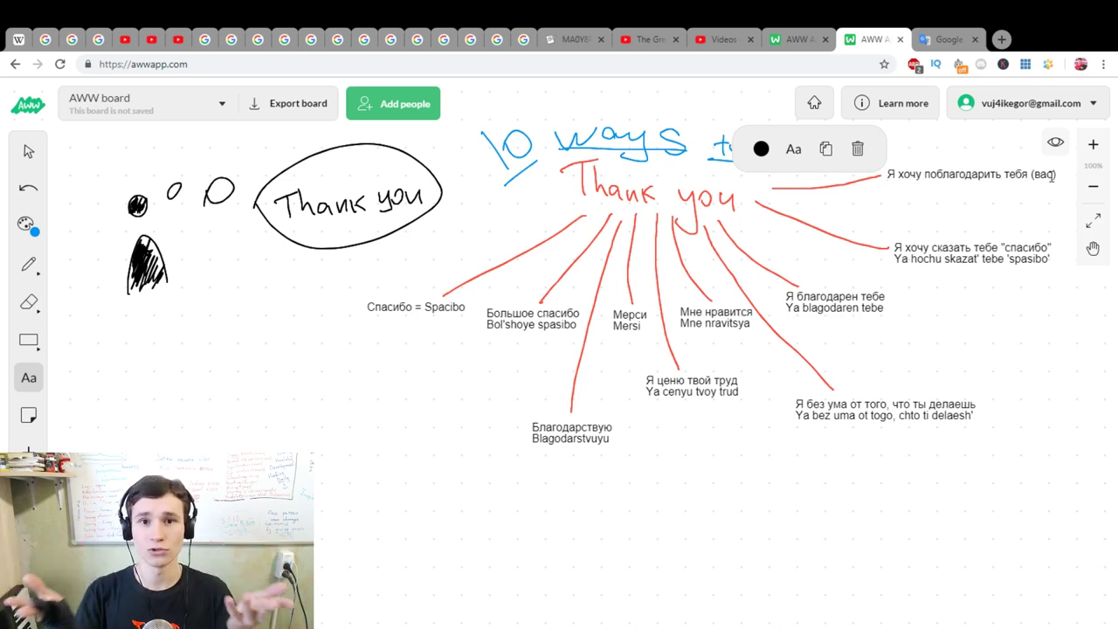
pyautogui.press('Return')
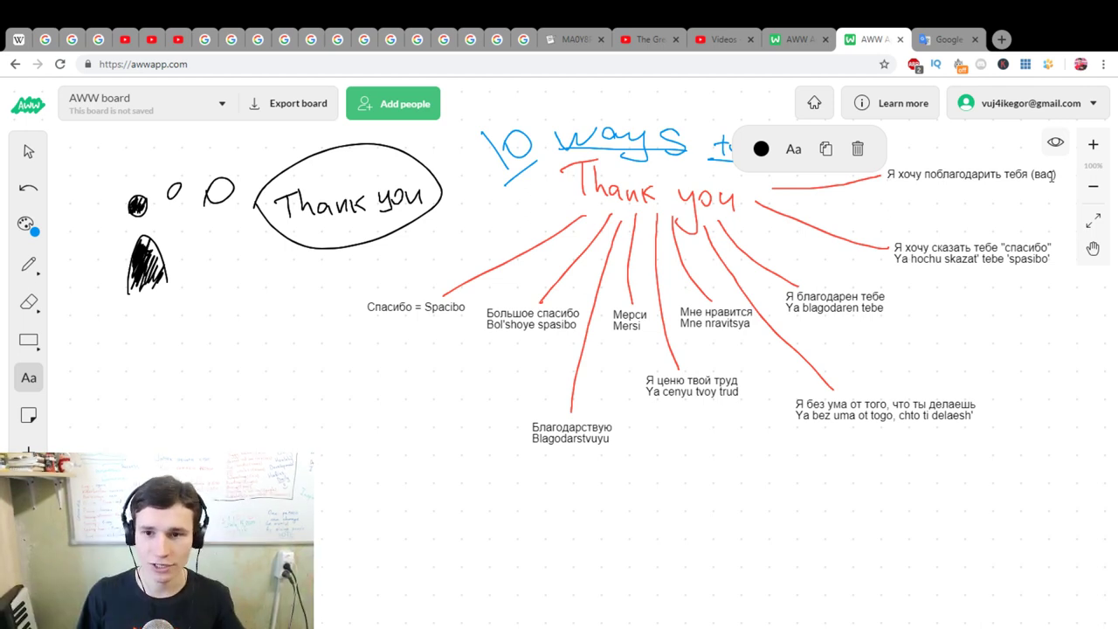
# - Type the transliteration 'Ya hochu poblagodarit' tebya (vas)', replacing the mistaken words 'want to thank you'
pyautogui.write('Ya')
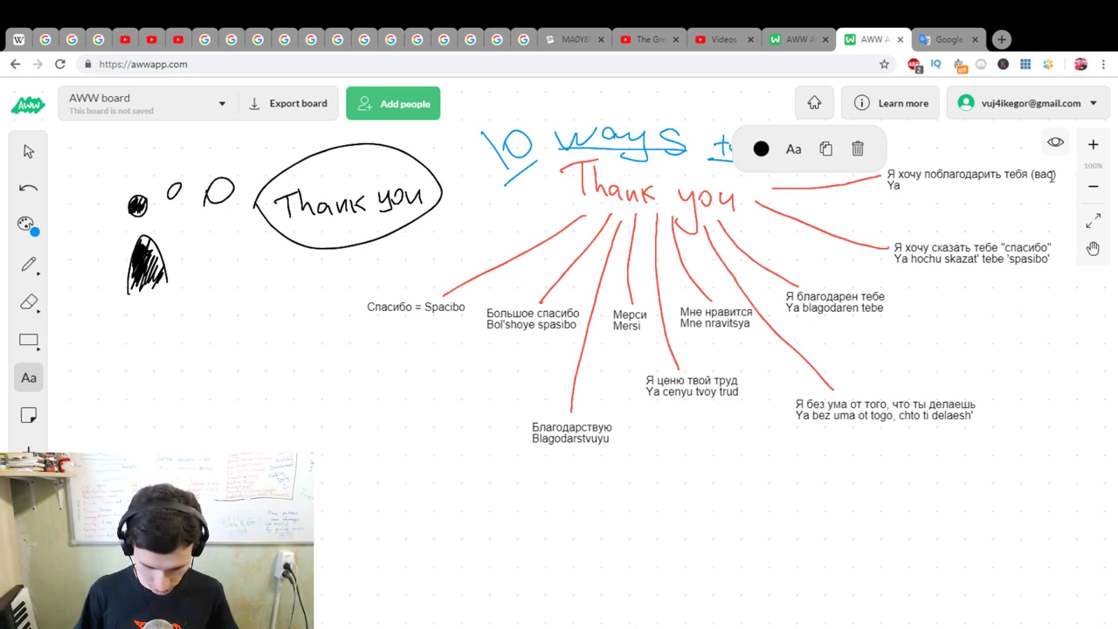
pyautogui.write(' want to thank you')
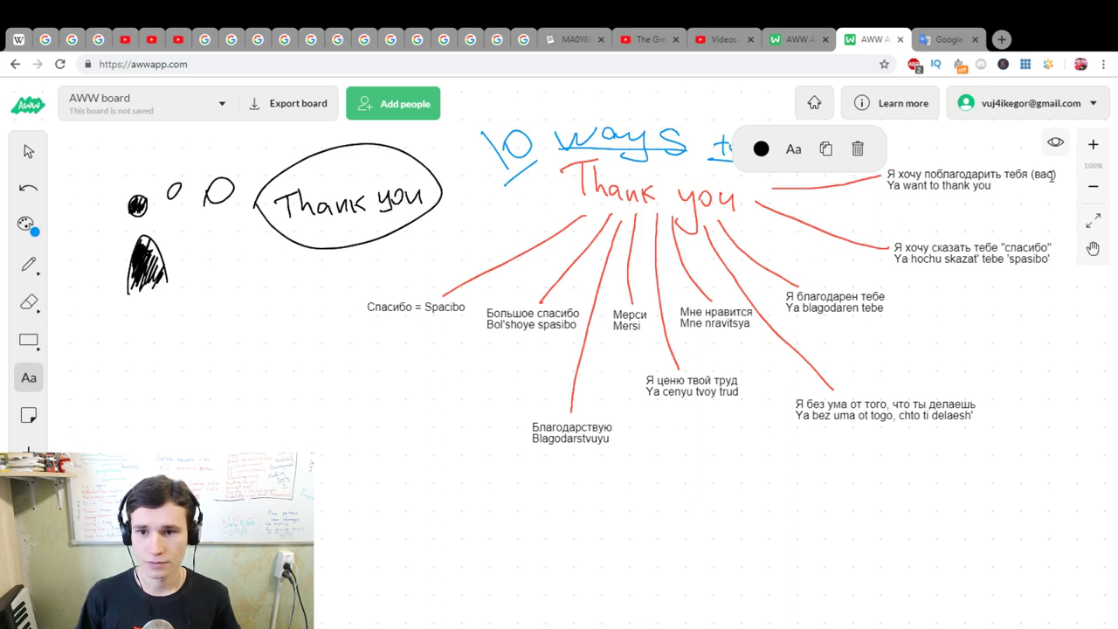
pyautogui.hotkey('ctrl', 'shift', 'Left')
pyautogui.hotkey('ctrl', 'shift', 'Left')
pyautogui.hotkey('ctrl', 'shift', 'Left')
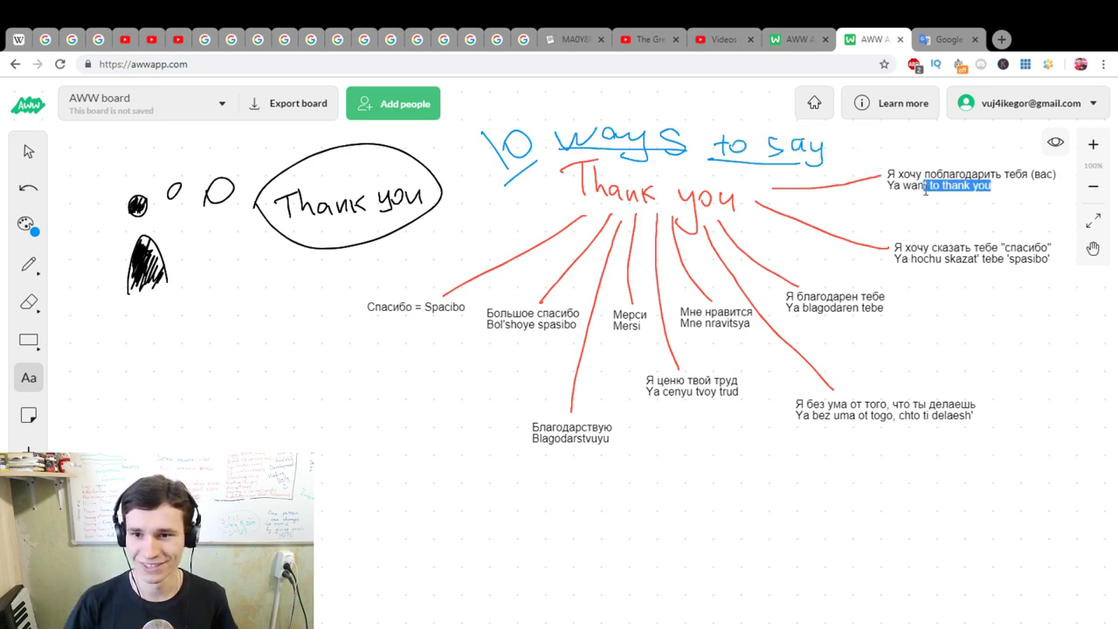
pyautogui.hotkey('ctrl', 'shift', 'Left')
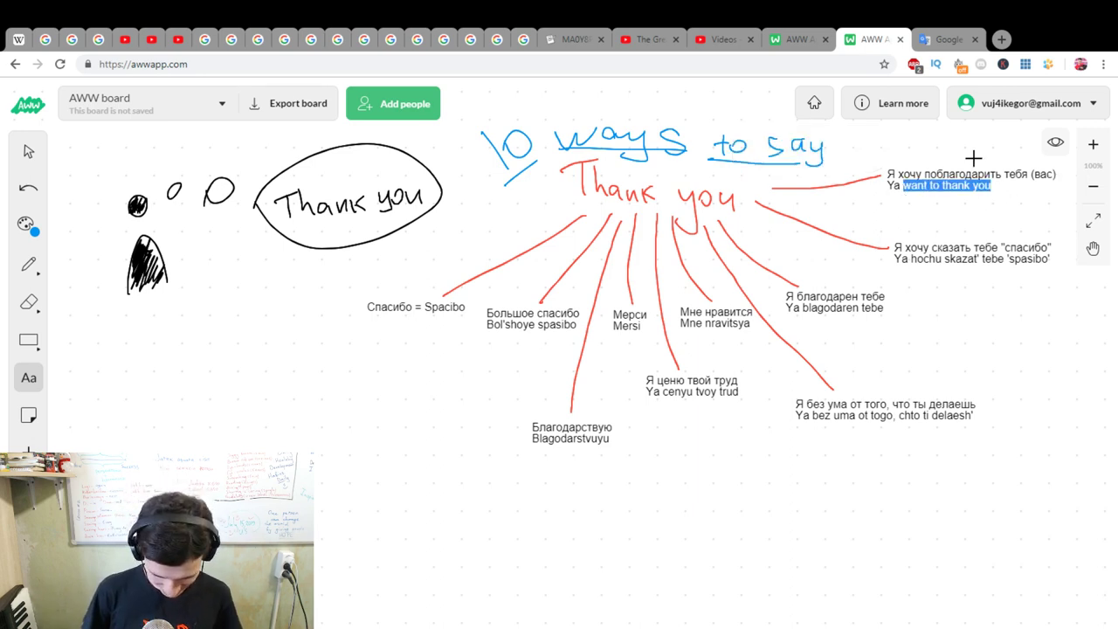
pyautogui.press('BackSpace')
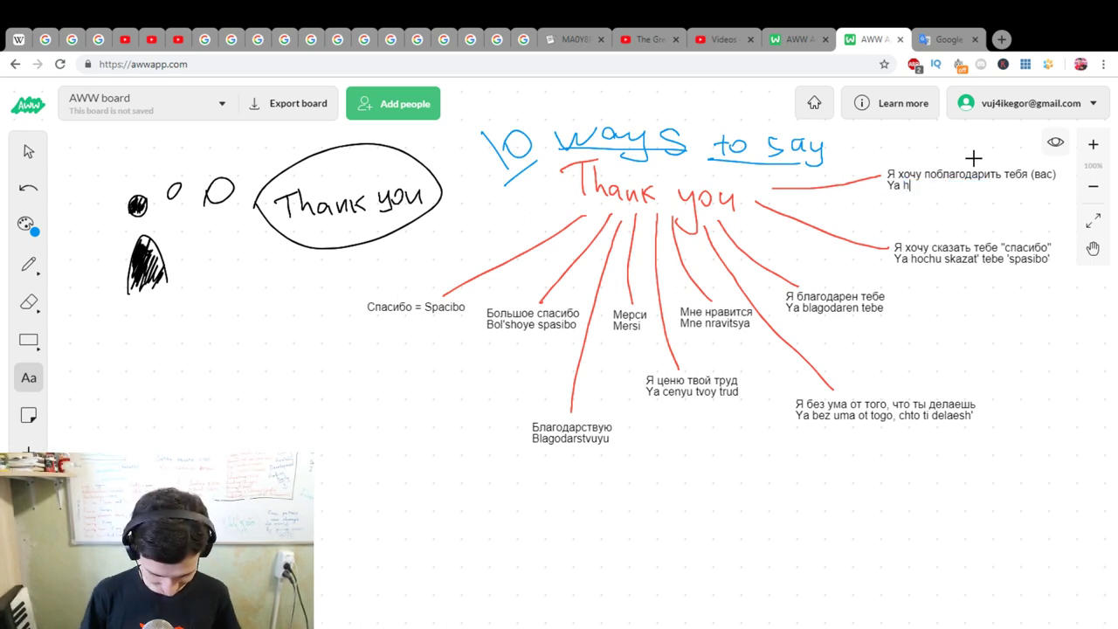
pyautogui.write('hochu poblagodarit')
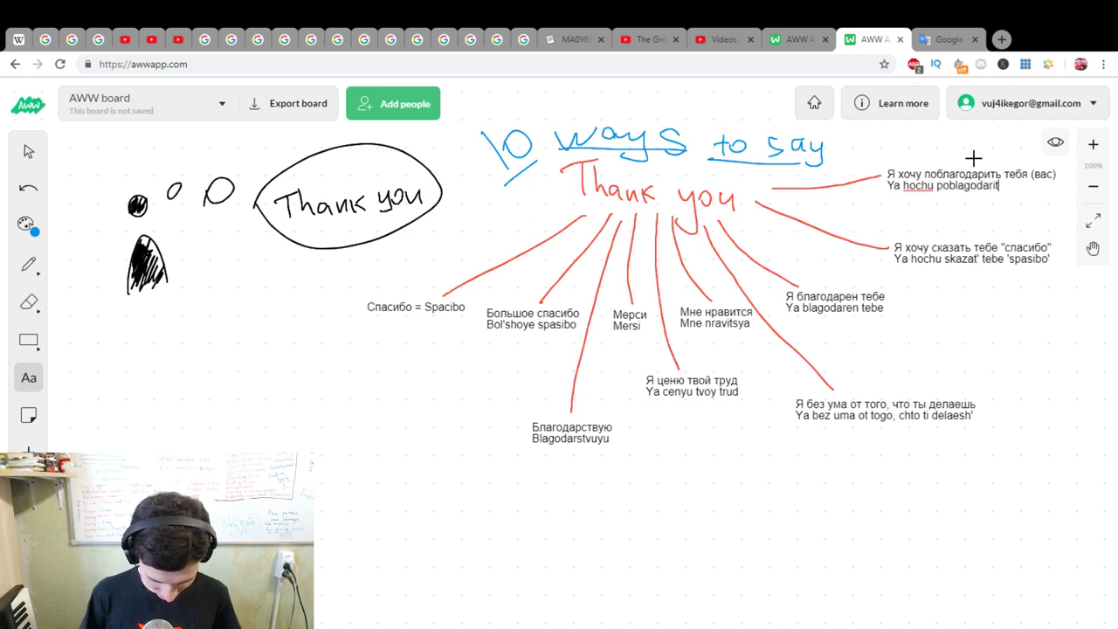
pyautogui.write("' tebya")
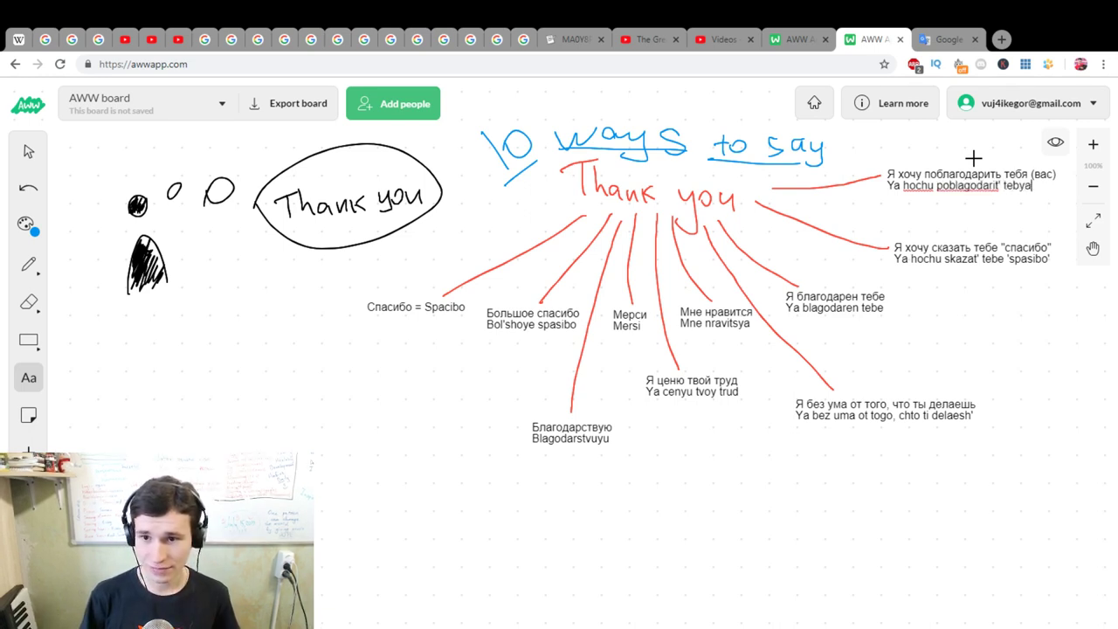
pyautogui.write(' (')
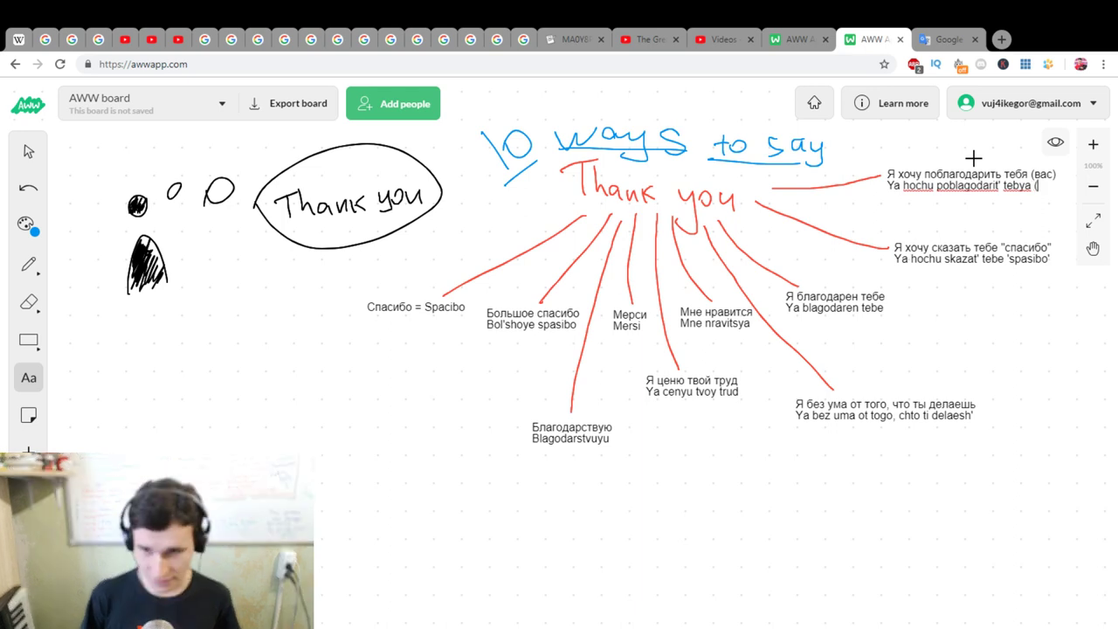
pyautogui.write('vas)')
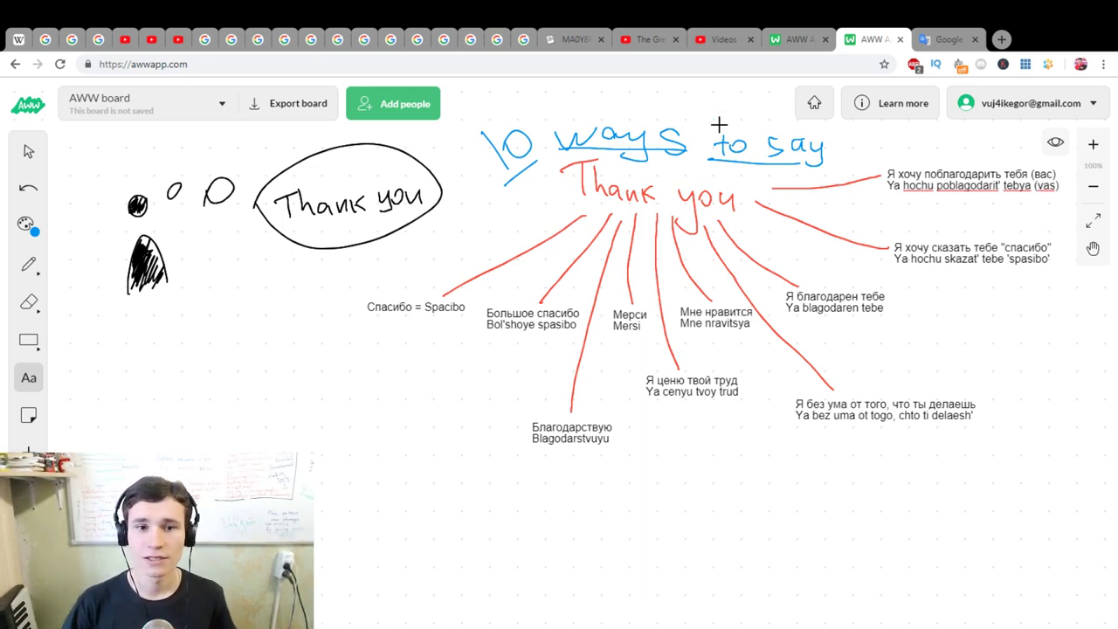
# - Finish the transliteration label and set the freehand pen to blue, testing it with a dot
pyautogui.click(28, 148)
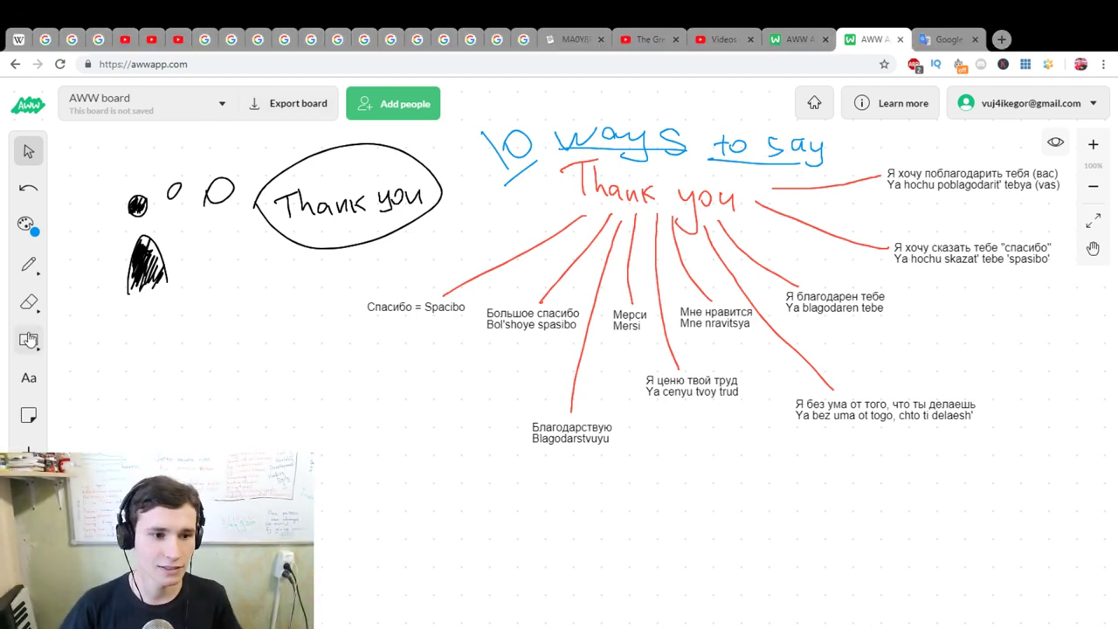
pyautogui.click(29, 264)
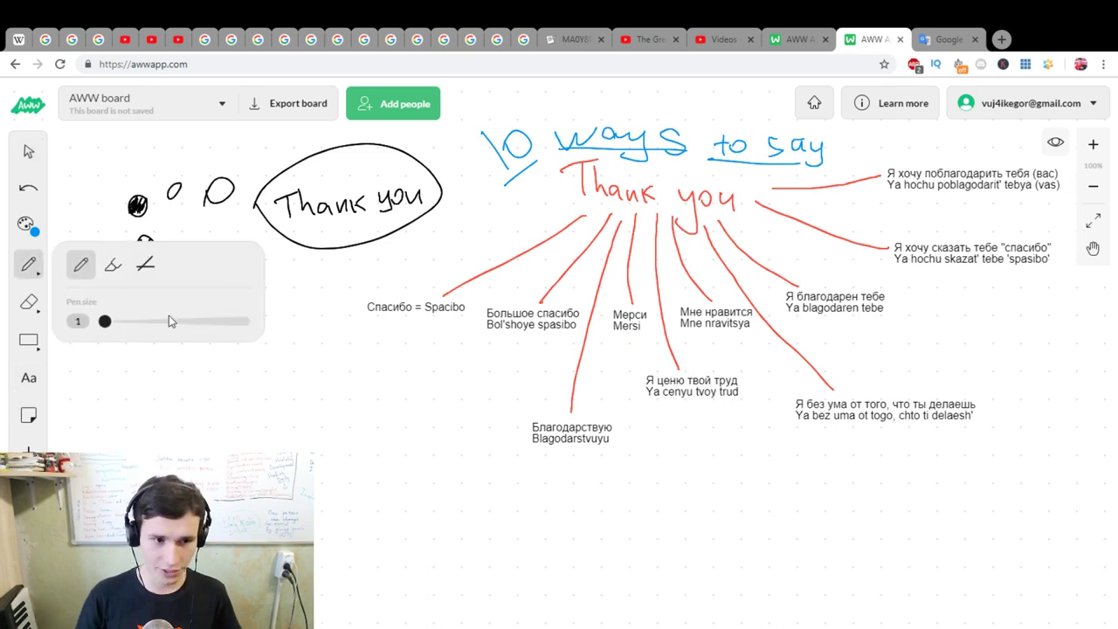
pyautogui.click(26, 223)
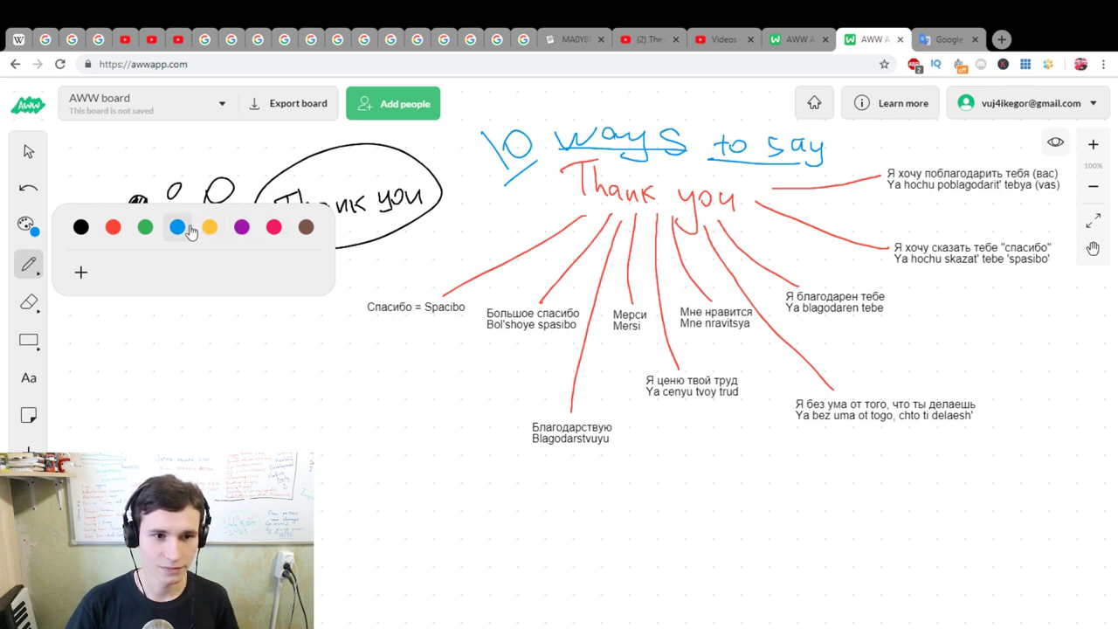
pyautogui.click(177, 228)
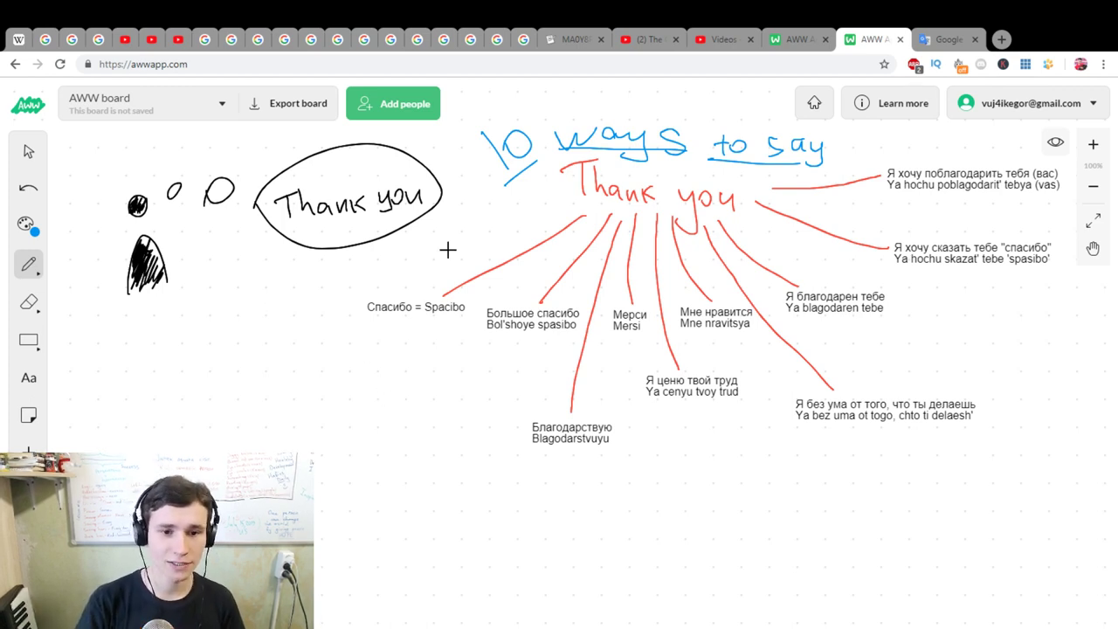
pyautogui.click(374, 286)
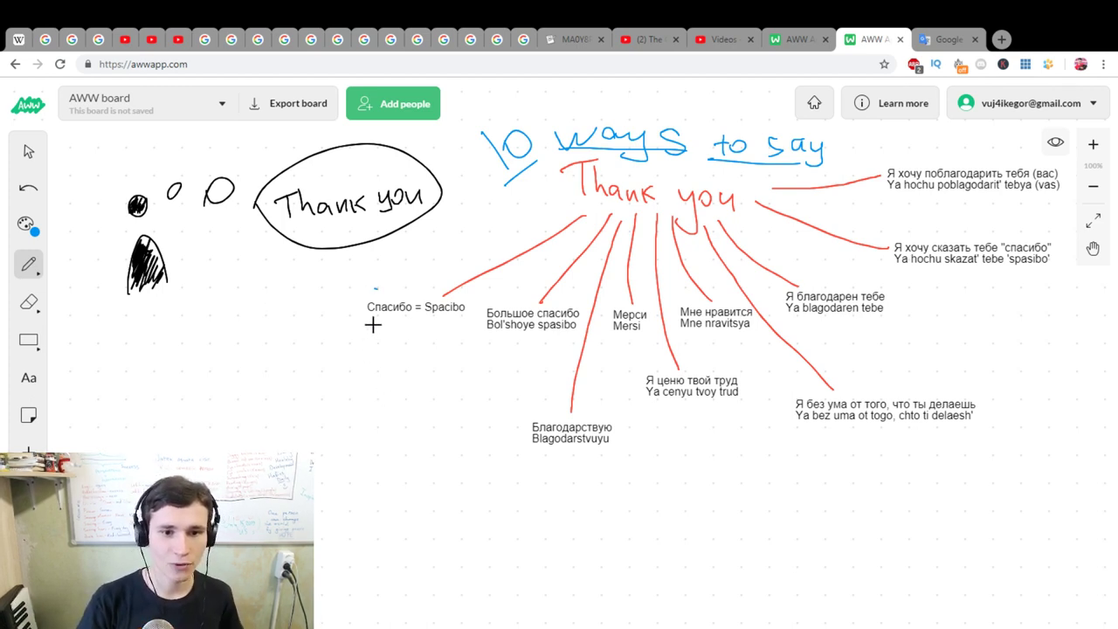
# - Handwrite 'regular' in blue under Спасибо = Spacibo and sketch calendar boxes 23, 24 and sun 25
pyautogui.hotkey('ctrl', 'z')
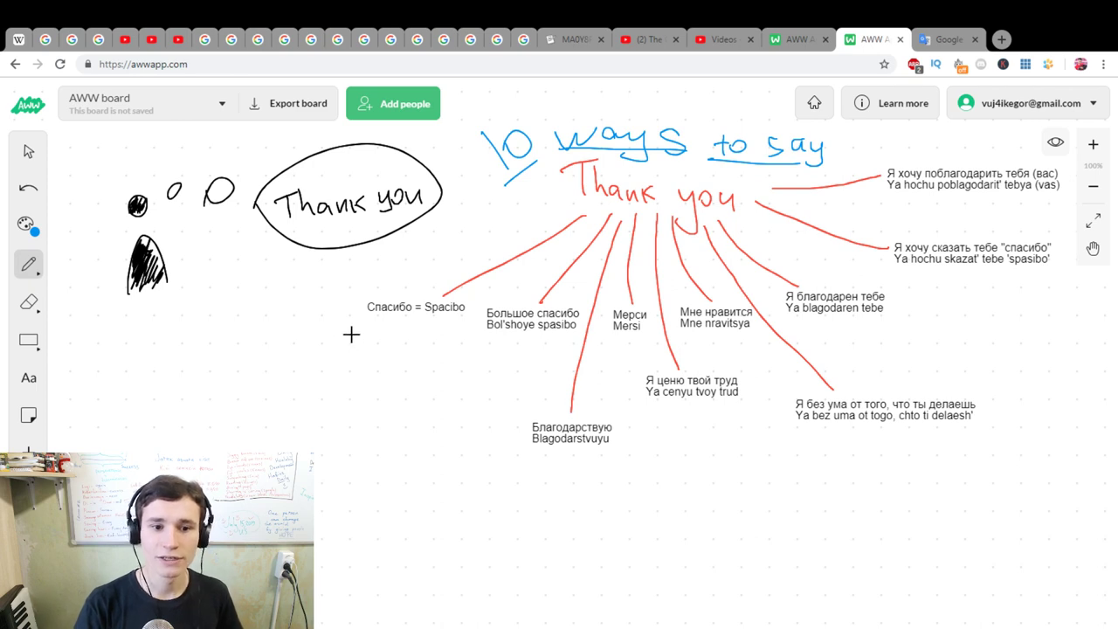
pyautogui.moveTo(359, 330)
pyautogui.mouseDown()
pyautogui.moveTo(392, 341)
pyautogui.moveTo(407, 365)
pyautogui.moveTo(404, 339)
pyautogui.moveTo(419, 325)
pyautogui.moveTo(438, 325)
pyautogui.moveTo(446, 343)
pyautogui.moveTo(460, 330)
pyautogui.mouseUp()
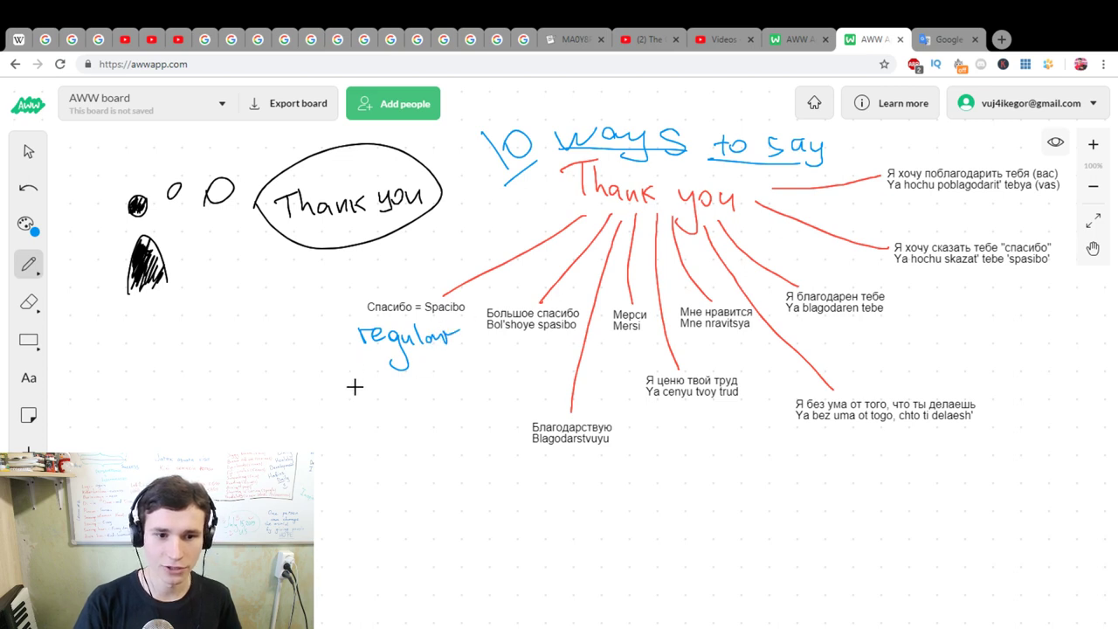
pyautogui.moveTo(315, 398)
pyautogui.mouseDown()
pyautogui.moveTo(320, 428)
pyautogui.moveTo(382, 434)
pyautogui.moveTo(357, 392)
pyautogui.moveTo(330, 402)
pyautogui.mouseUp()
pyautogui.hotkey('ctrl', 'z')
pyautogui.moveTo(301, 365)
pyautogui.mouseDown()
pyautogui.moveTo(302, 392)
pyautogui.moveTo(367, 392)
pyautogui.moveTo(304, 367)
pyautogui.moveTo(367, 376)
pyautogui.mouseUp()
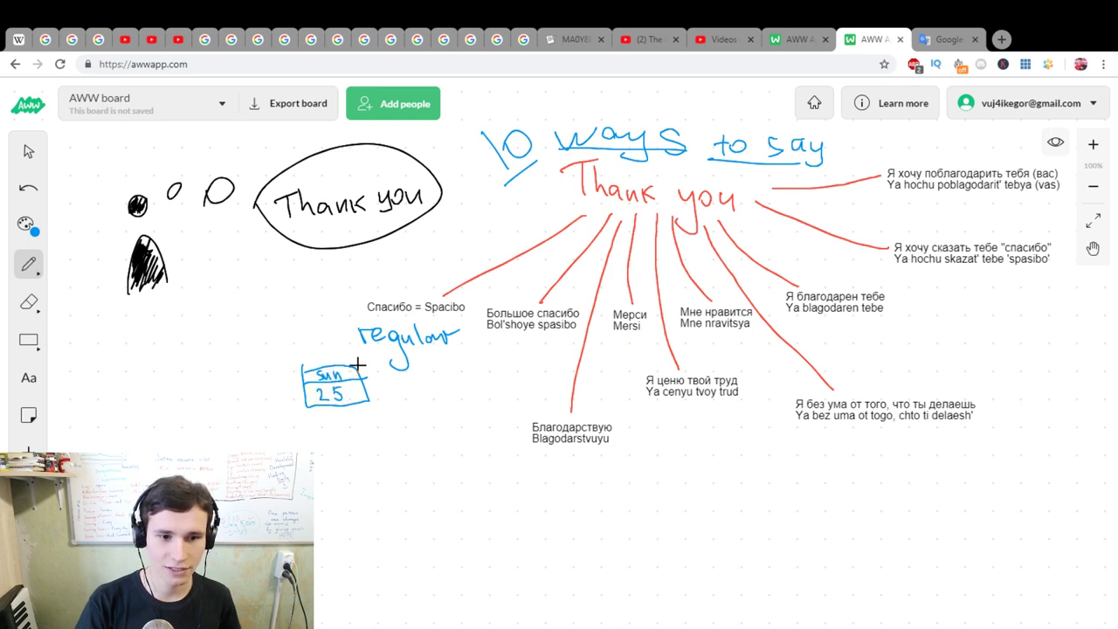
pyautogui.moveTo(379, 351); pyautogui.dragTo(372, 358)
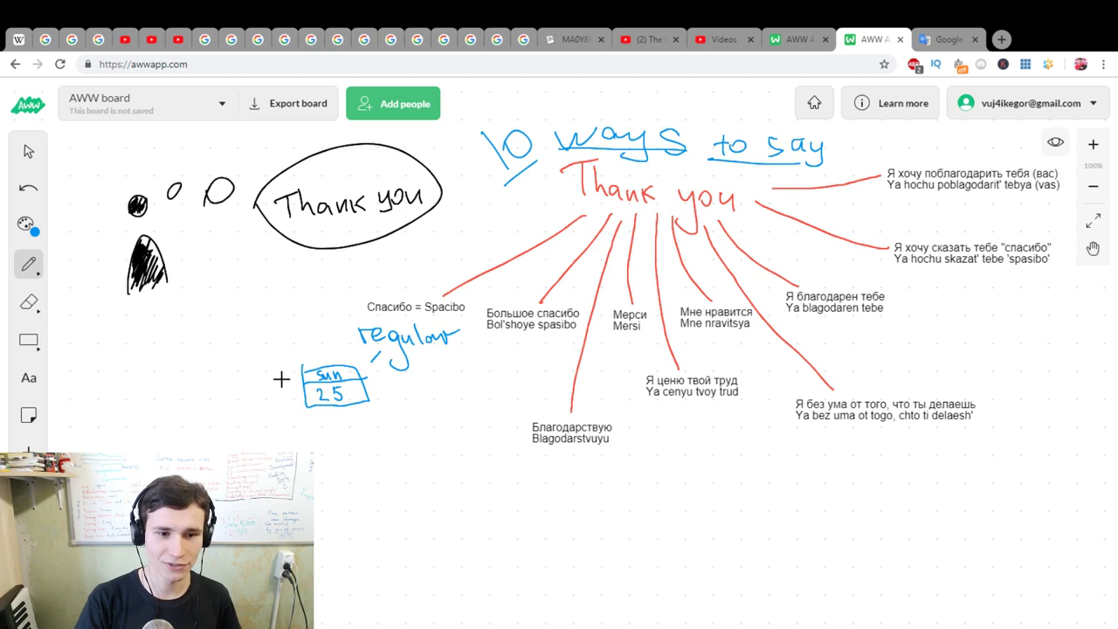
pyautogui.moveTo(282, 369)
pyautogui.mouseDown()
pyautogui.moveTo(289, 392)
pyautogui.moveTo(221, 425)
pyautogui.moveTo(224, 404)
pyautogui.moveTo(272, 383)
pyautogui.moveTo(276, 411)
pyautogui.mouseUp()
pyautogui.moveTo(155, 403)
pyautogui.mouseDown()
pyautogui.moveTo(156, 435)
pyautogui.moveTo(162, 403)
pyautogui.moveTo(180, 435)
pyautogui.mouseUp()
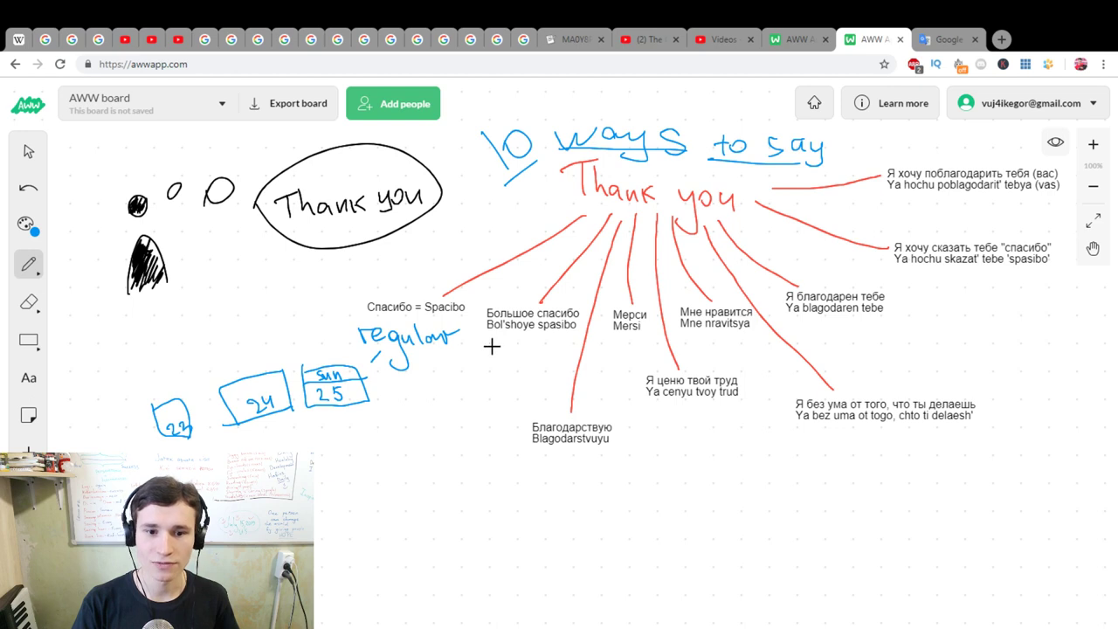
# - Write 'big thank' in blue by Большое спасибо, linked to a circled $ and stick figure
pyautogui.moveTo(494, 348)
pyautogui.mouseDown()
pyautogui.moveTo(492, 362)
pyautogui.moveTo(519, 380)
pyautogui.mouseUp()
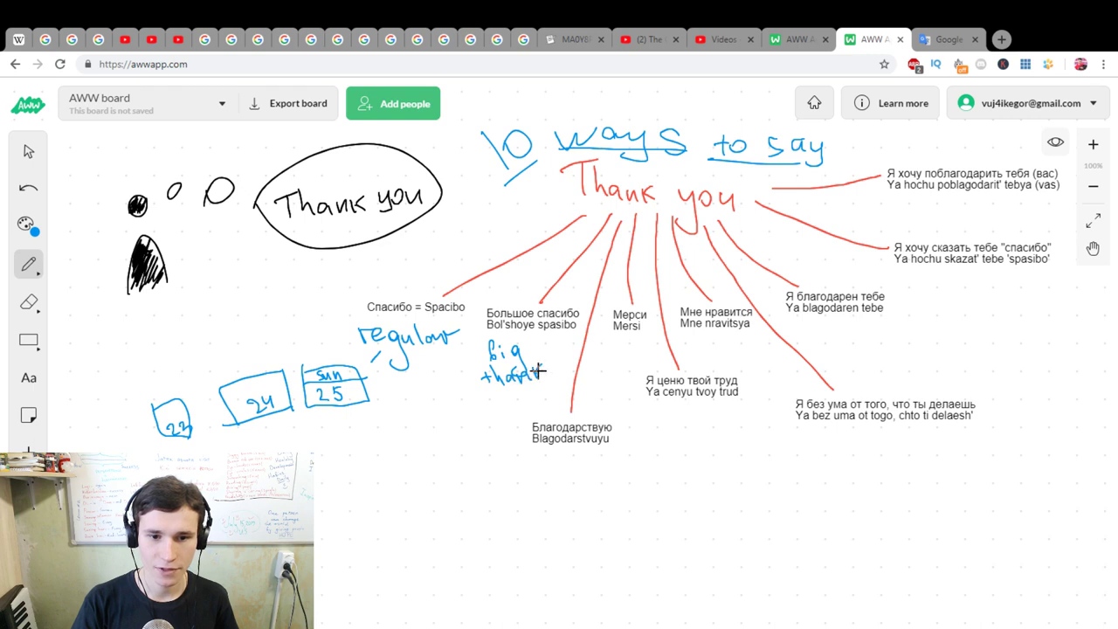
pyautogui.moveTo(473, 391); pyautogui.dragTo(392, 485)
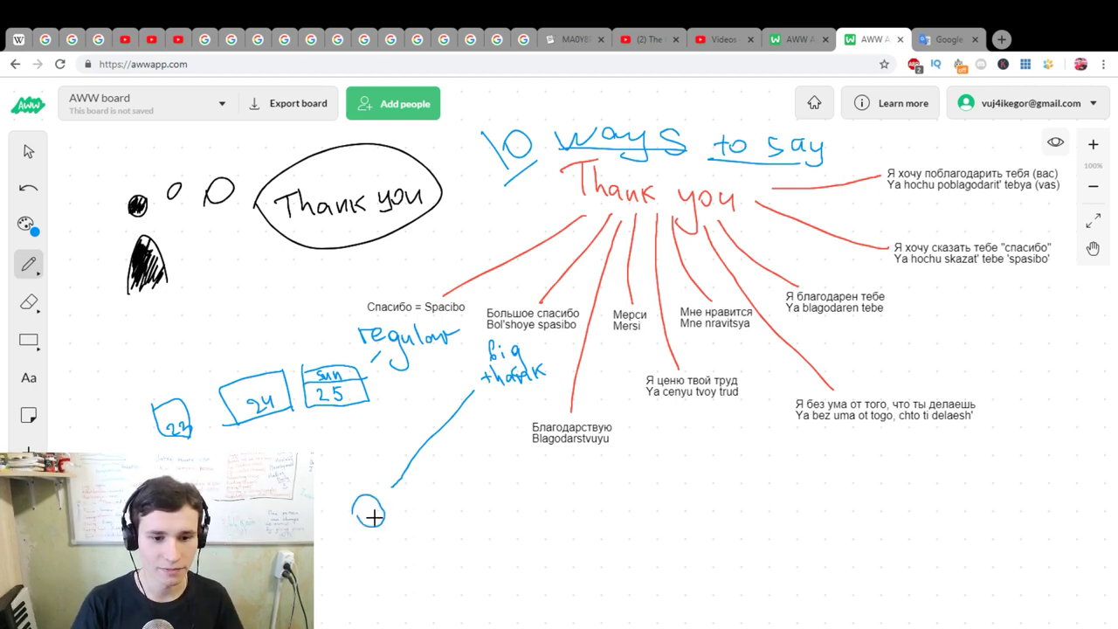
pyautogui.moveTo(374, 503)
pyautogui.mouseDown()
pyautogui.moveTo(365, 529)
pyautogui.moveTo(368, 504)
pyautogui.moveTo(369, 524)
pyautogui.moveTo(392, 539)
pyautogui.moveTo(370, 481)
pyautogui.moveTo(385, 521)
pyautogui.mouseUp()
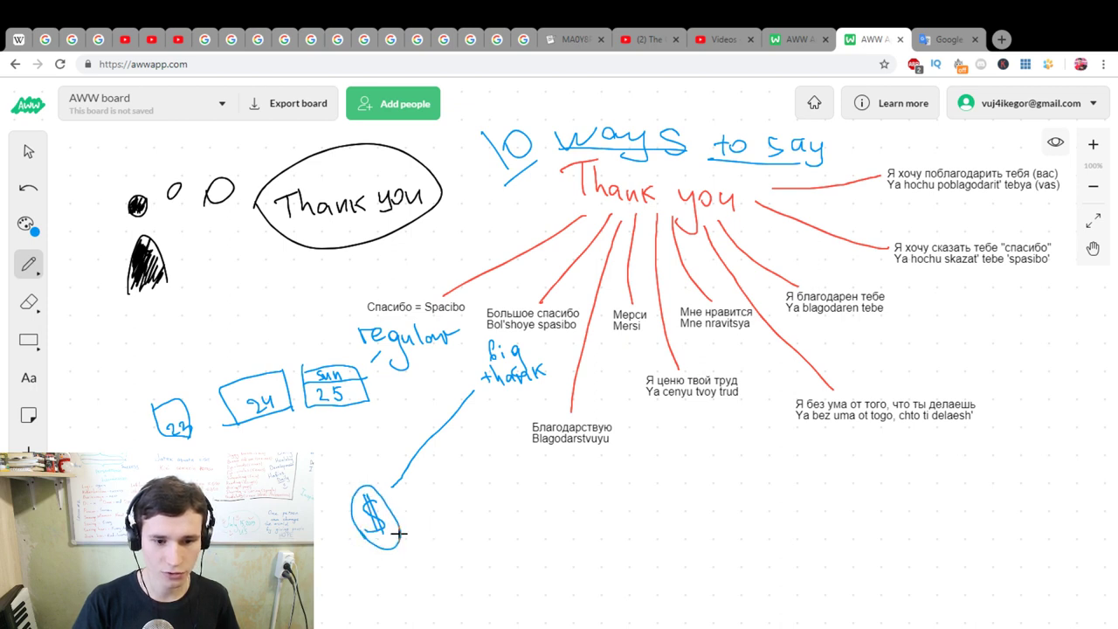
pyautogui.moveTo(413, 537)
pyautogui.mouseDown()
pyautogui.moveTo(426, 539)
pyautogui.moveTo(413, 511)
pyautogui.mouseUp()
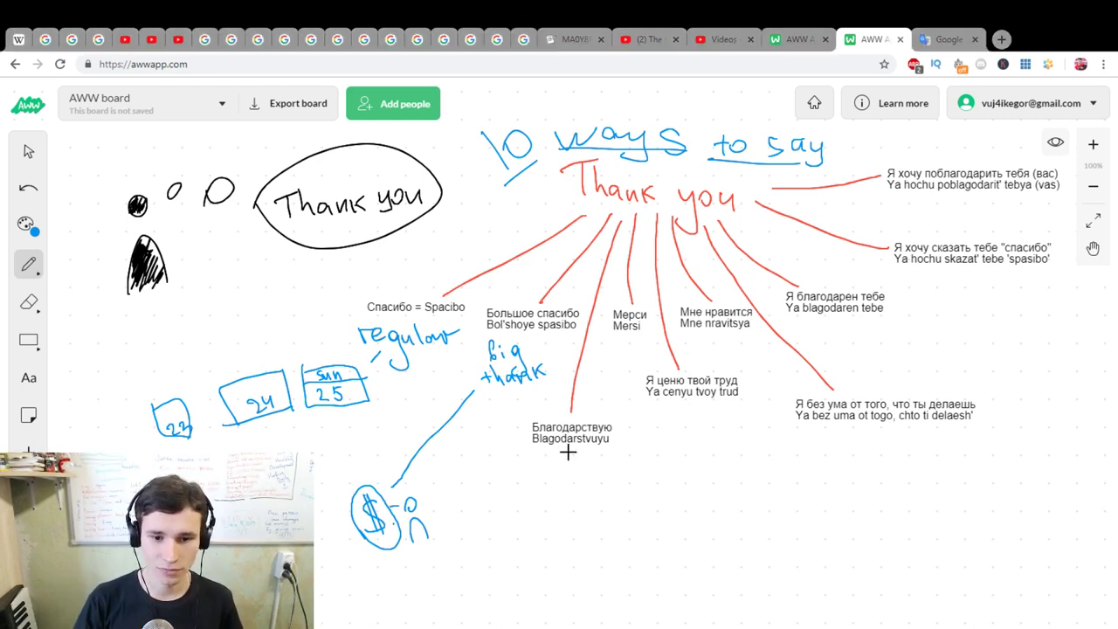
# - Handwrite '1200 year' and 'Slav way' below Благодарствую and draw a small crowned figure beside them
pyautogui.moveTo(567, 451); pyautogui.dragTo(555, 532)
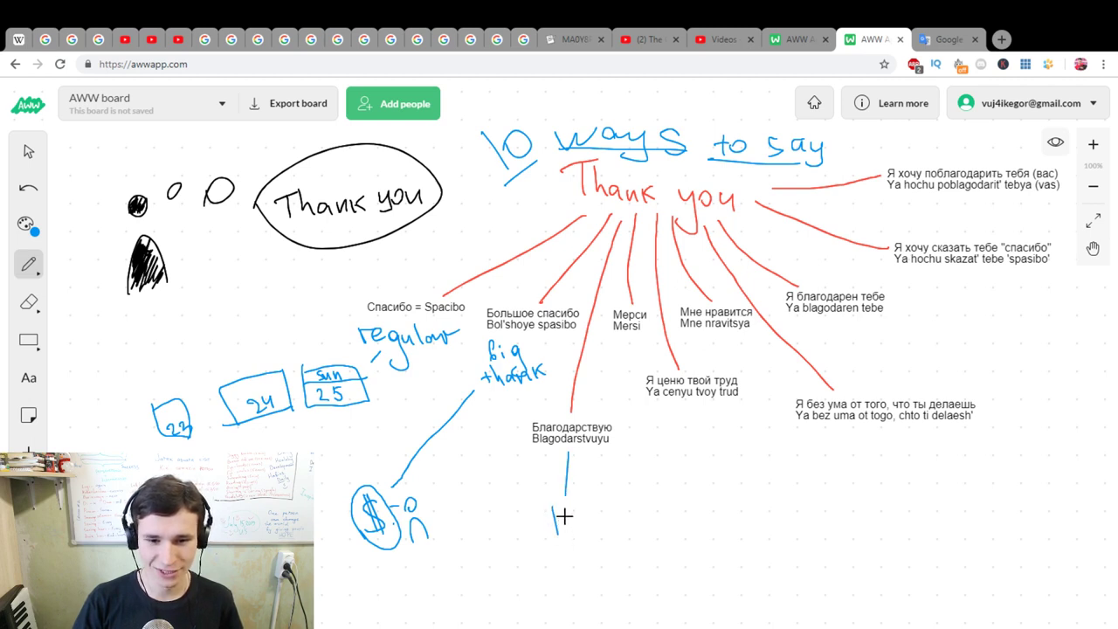
pyautogui.moveTo(564, 515)
pyautogui.mouseDown()
pyautogui.moveTo(576, 530)
pyautogui.moveTo(587, 515)
pyautogui.moveTo(603, 529)
pyautogui.moveTo(588, 540)
pyautogui.moveTo(636, 537)
pyautogui.moveTo(605, 552)
pyautogui.moveTo(601, 590)
pyautogui.moveTo(627, 563)
pyautogui.moveTo(669, 552)
pyautogui.moveTo(674, 586)
pyautogui.moveTo(696, 590)
pyautogui.mouseUp()
pyautogui.moveTo(688, 578); pyautogui.dragTo(739, 562)
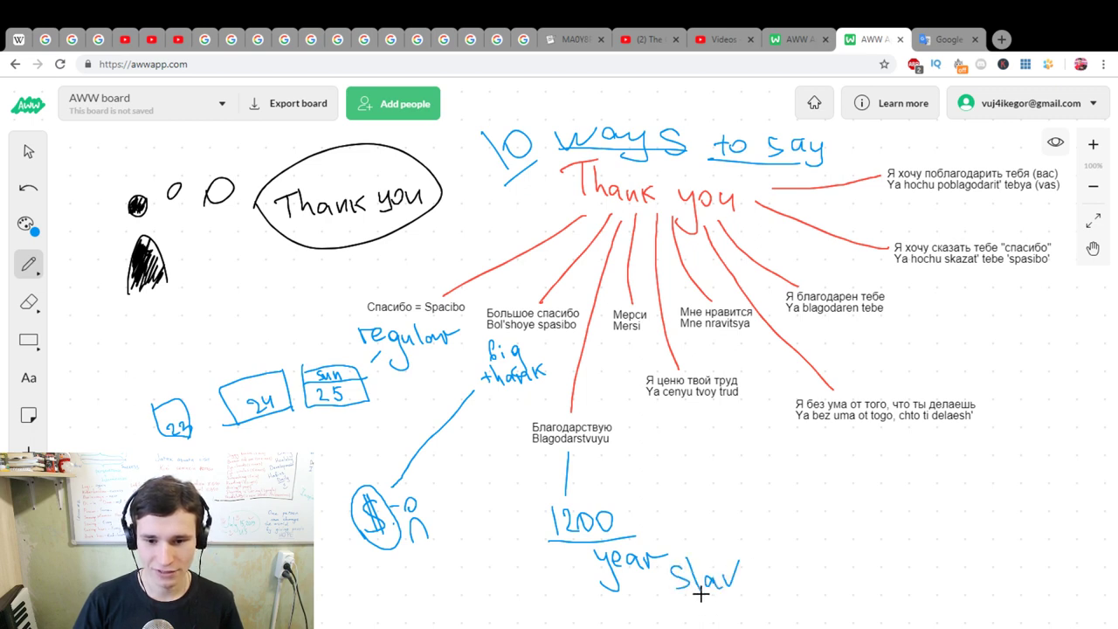
pyautogui.moveTo(695, 601); pyautogui.dragTo(748, 617)
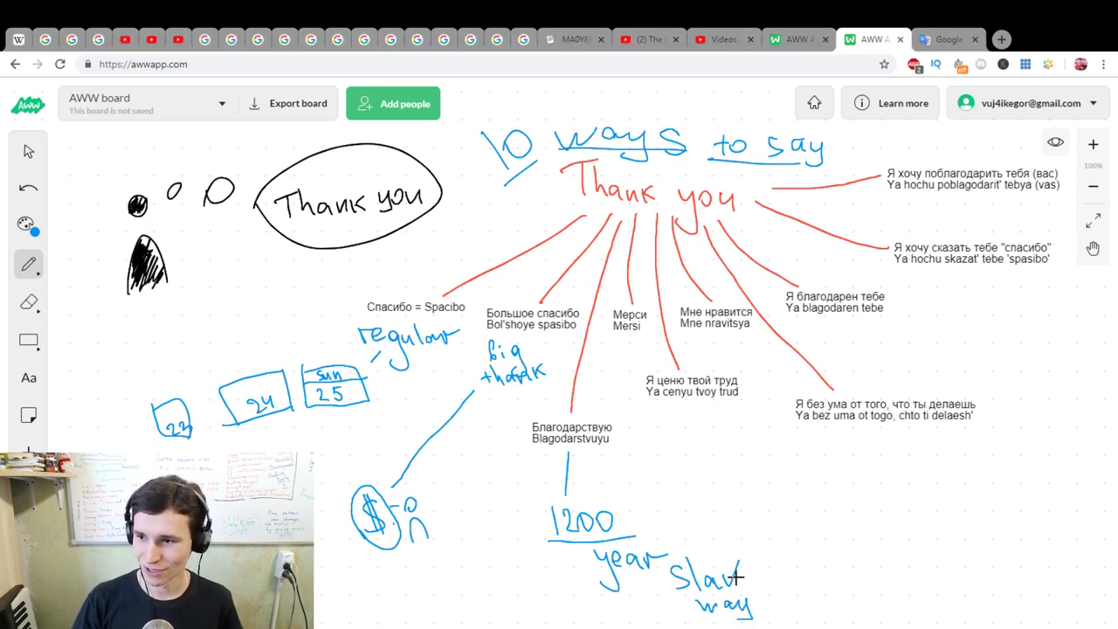
pyautogui.moveTo(751, 565)
pyautogui.mouseDown()
pyautogui.moveTo(765, 548)
pyautogui.moveTo(785, 551)
pyautogui.mouseUp()
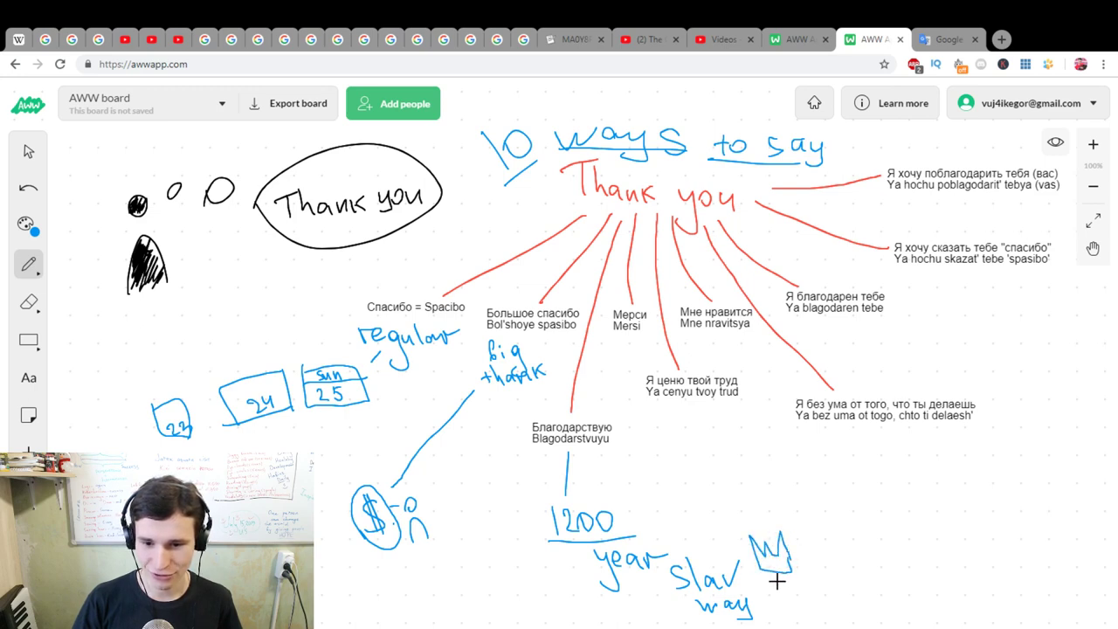
pyautogui.moveTo(765, 569); pyautogui.dragTo(789, 583)
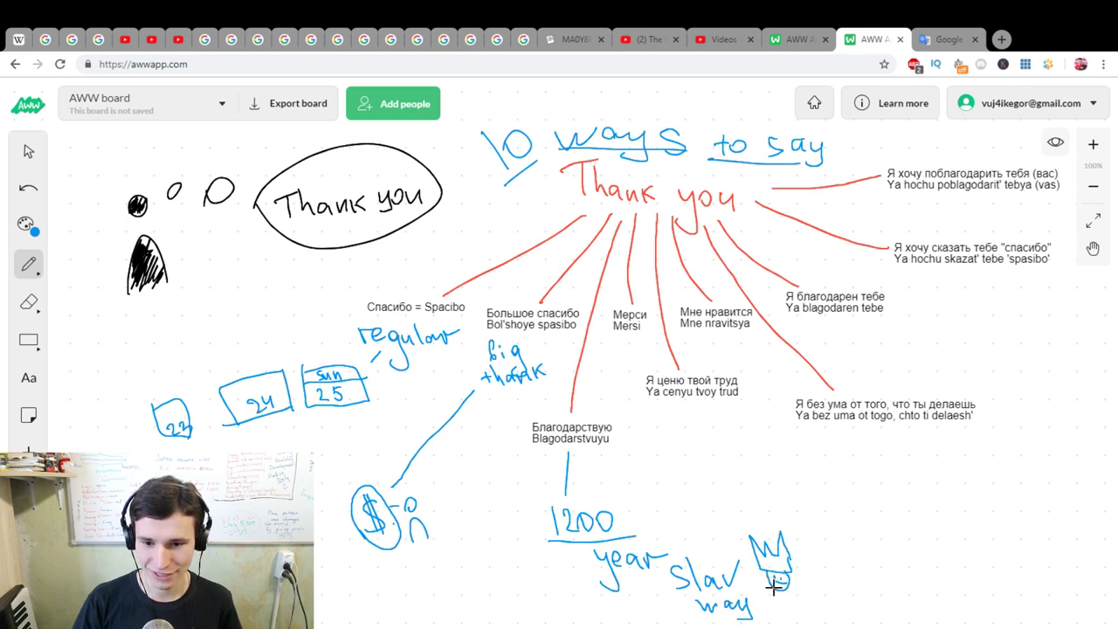
pyautogui.moveTo(770, 590)
pyautogui.mouseDown()
pyautogui.moveTo(772, 614)
pyautogui.moveTo(801, 617)
pyautogui.mouseUp()
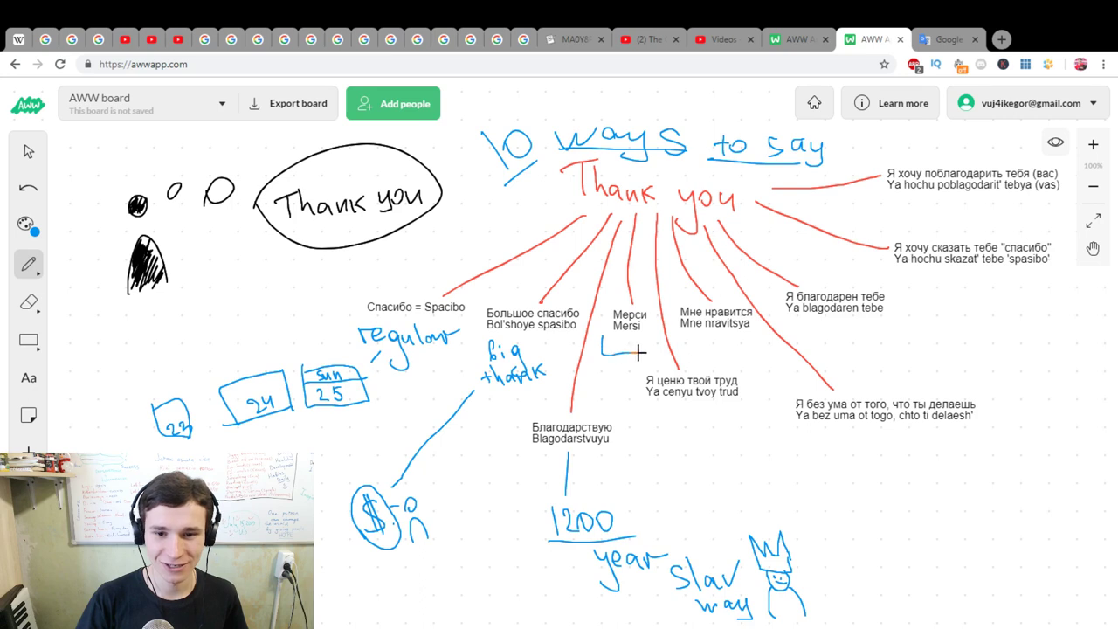
# - Draw a small tricolour flag under Мерси, colouring its right part red, then return the pen to blue
pyautogui.moveTo(599, 358)
pyautogui.mouseDown()
pyautogui.moveTo(646, 363)
pyautogui.moveTo(650, 333)
pyautogui.moveTo(613, 338)
pyautogui.mouseUp()
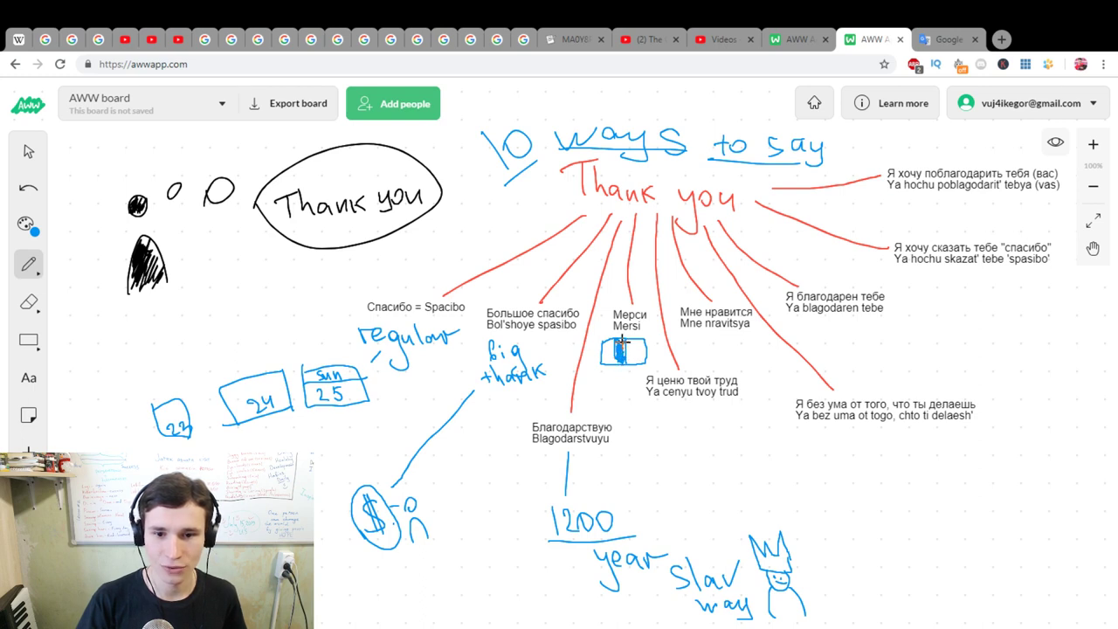
pyautogui.click(33, 228)
pyautogui.click(113, 226)
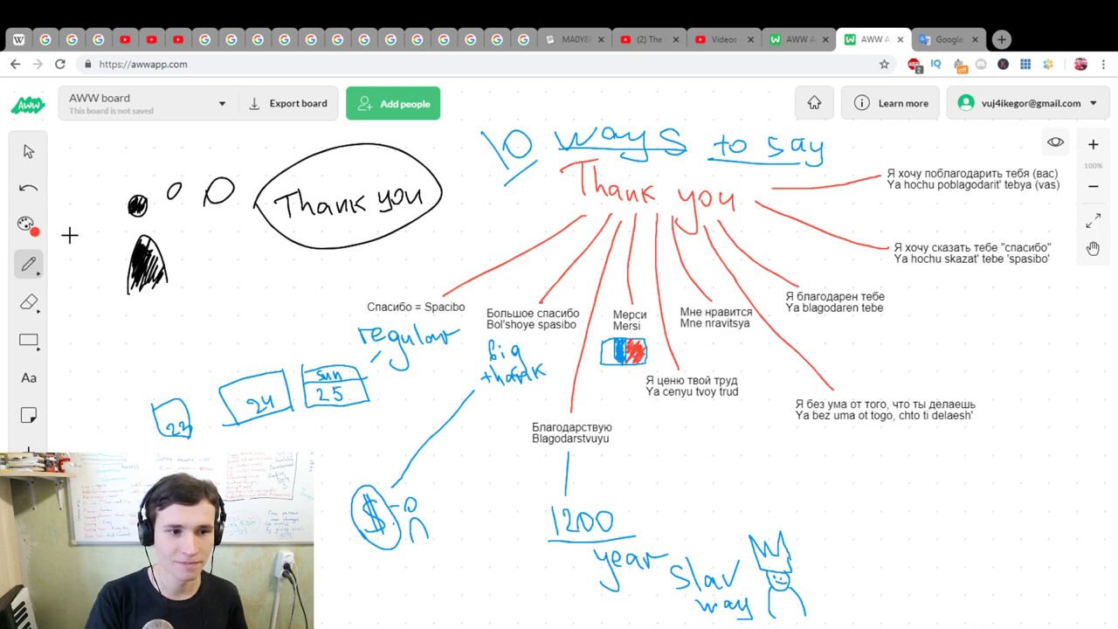
pyautogui.click(36, 238)
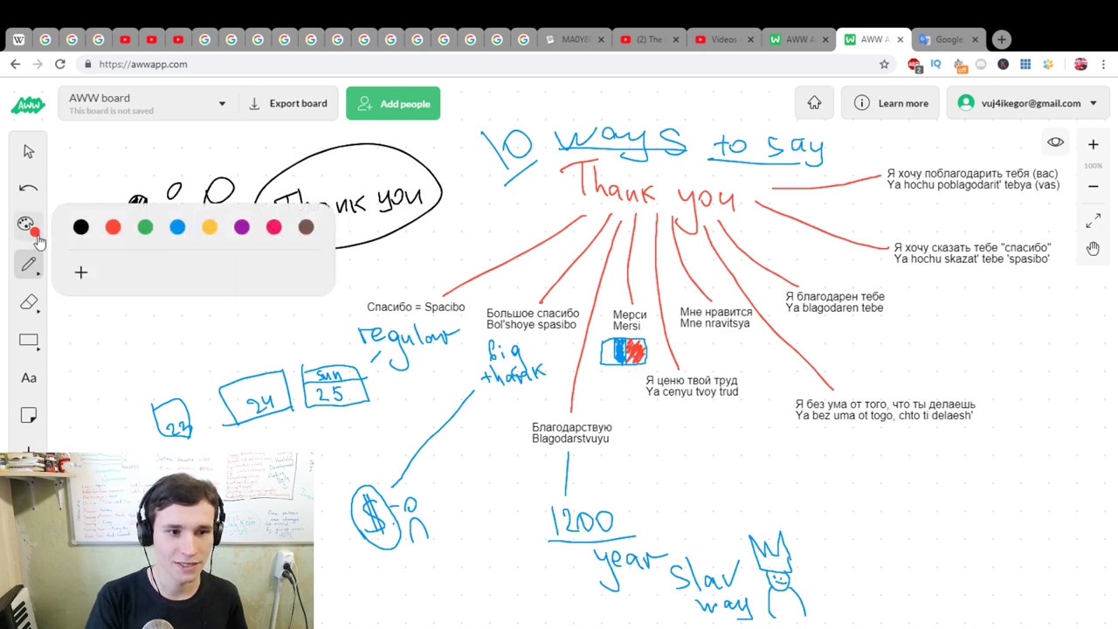
pyautogui.click(178, 226)
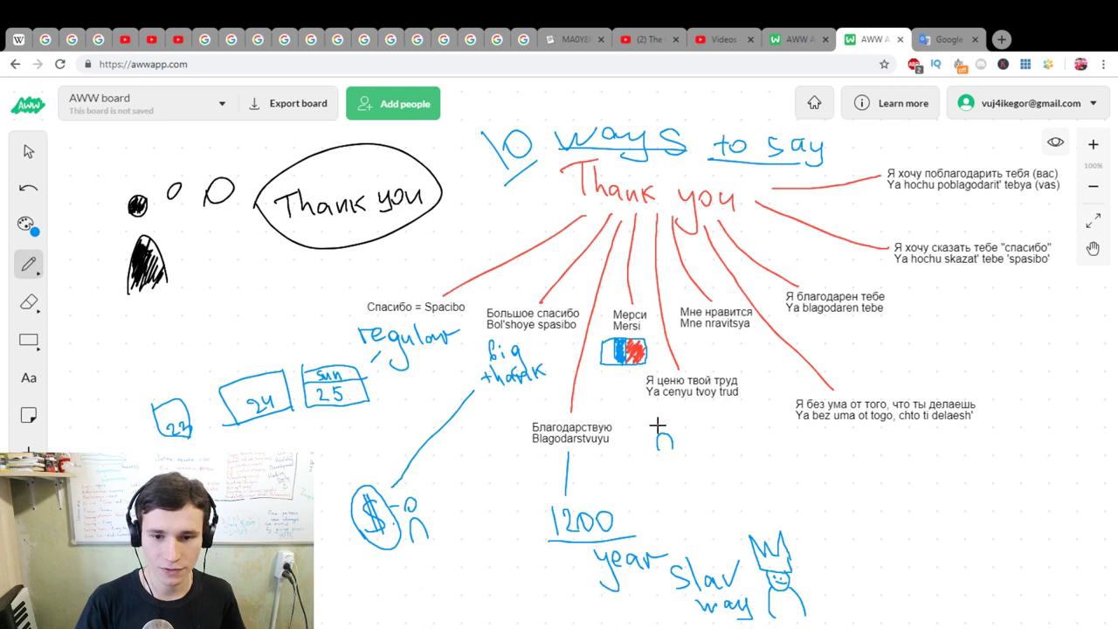
# - Draw two stick figures joined by '=' under Я ценю твой труд, labelled 'coworkers' and underlined
pyautogui.moveTo(657, 418); pyautogui.dragTo(693, 433)
pyautogui.moveTo(680, 444)
pyautogui.mouseDown()
pyautogui.moveTo(723, 449)
pyautogui.moveTo(709, 416)
pyautogui.mouseUp()
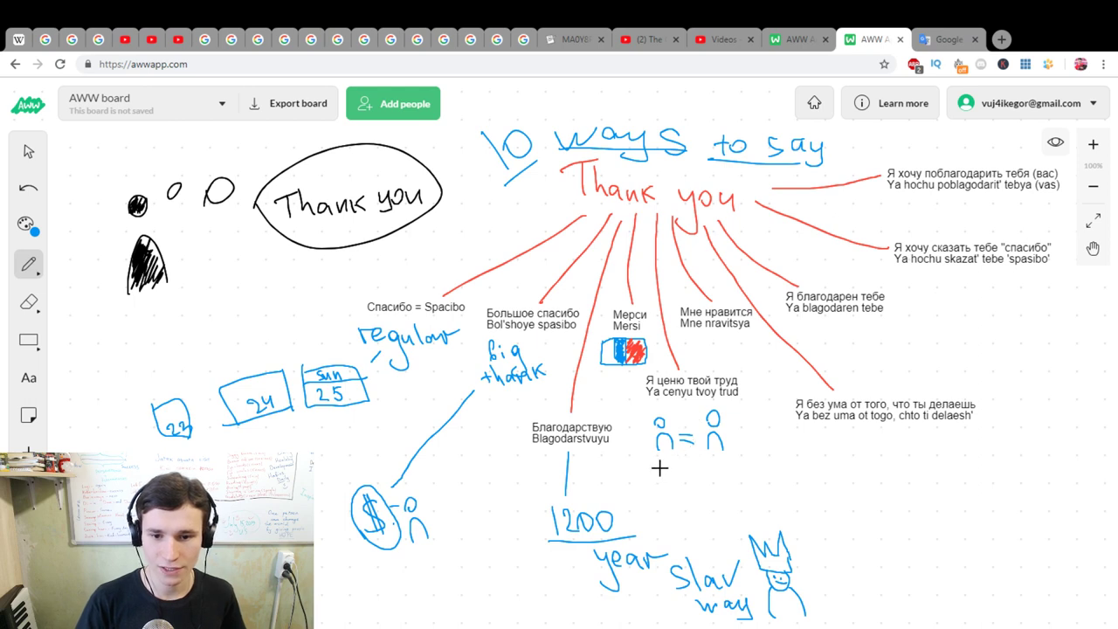
pyautogui.moveTo(666, 461)
pyautogui.mouseDown()
pyautogui.moveTo(665, 473)
pyautogui.moveTo(715, 463)
pyautogui.moveTo(769, 476)
pyautogui.mouseUp()
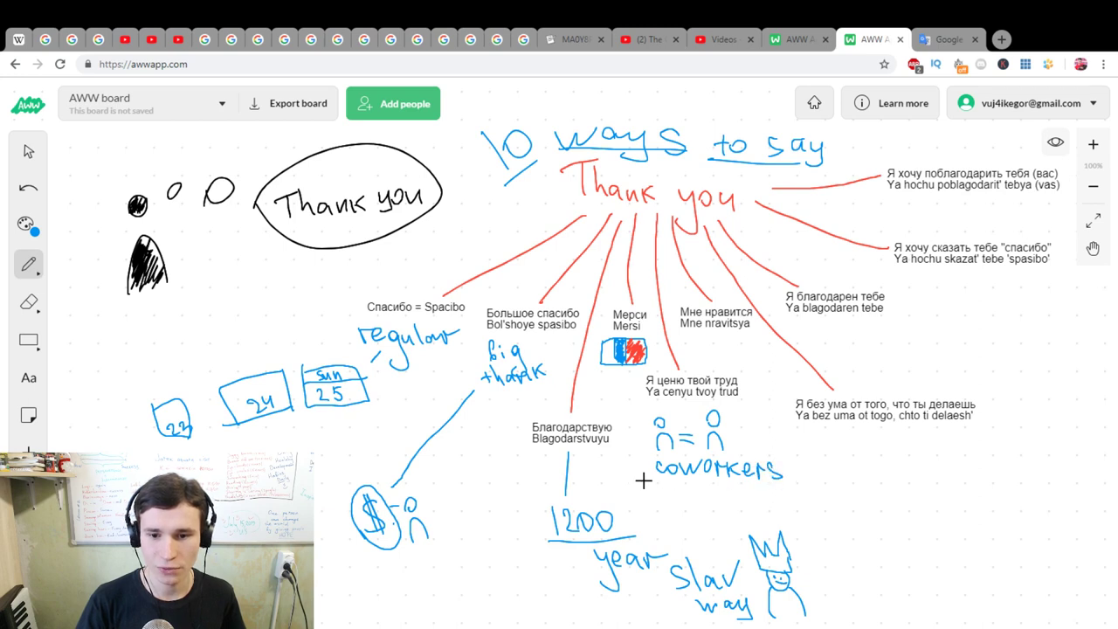
pyautogui.moveTo(643, 480); pyautogui.dragTo(782, 478)
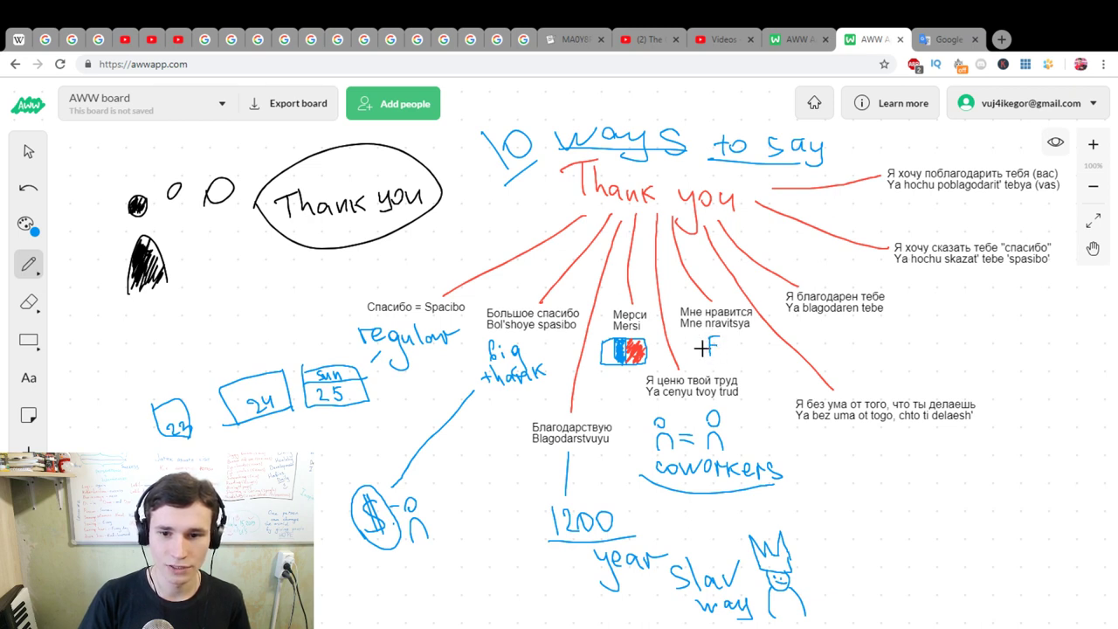
# - Box the F beside Мне нравится and write '.Ru' after it to form 'Fb.Ru'
pyautogui.moveTo(713, 359)
pyautogui.mouseDown()
pyautogui.moveTo(725, 336)
pyautogui.moveTo(724, 356)
pyautogui.mouseUp()
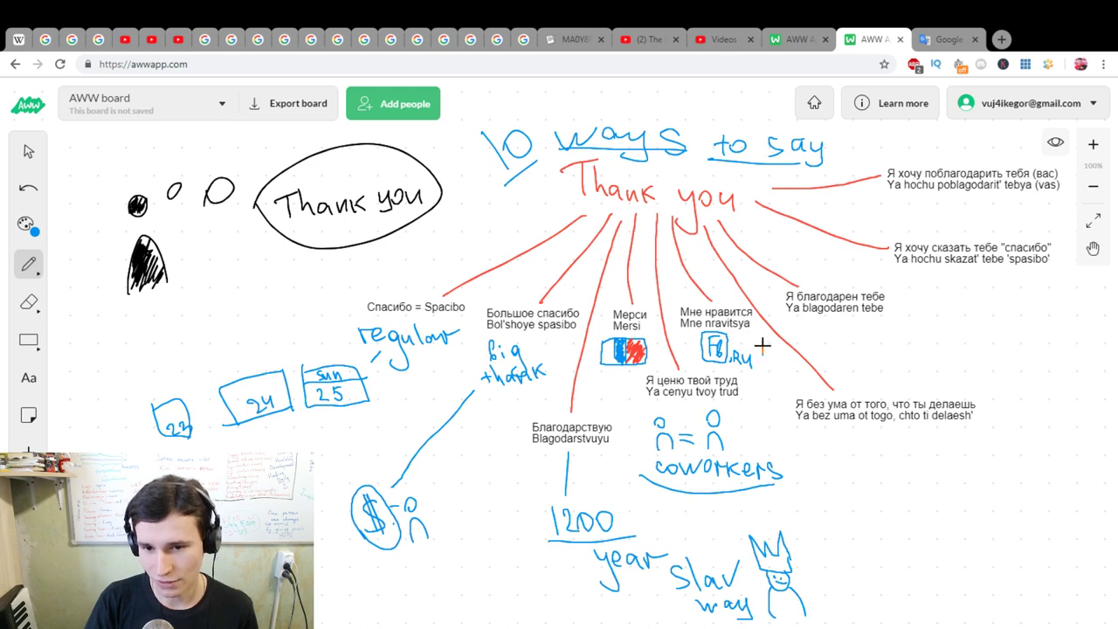
pyautogui.moveTo(762, 346); pyautogui.dragTo(769, 358)
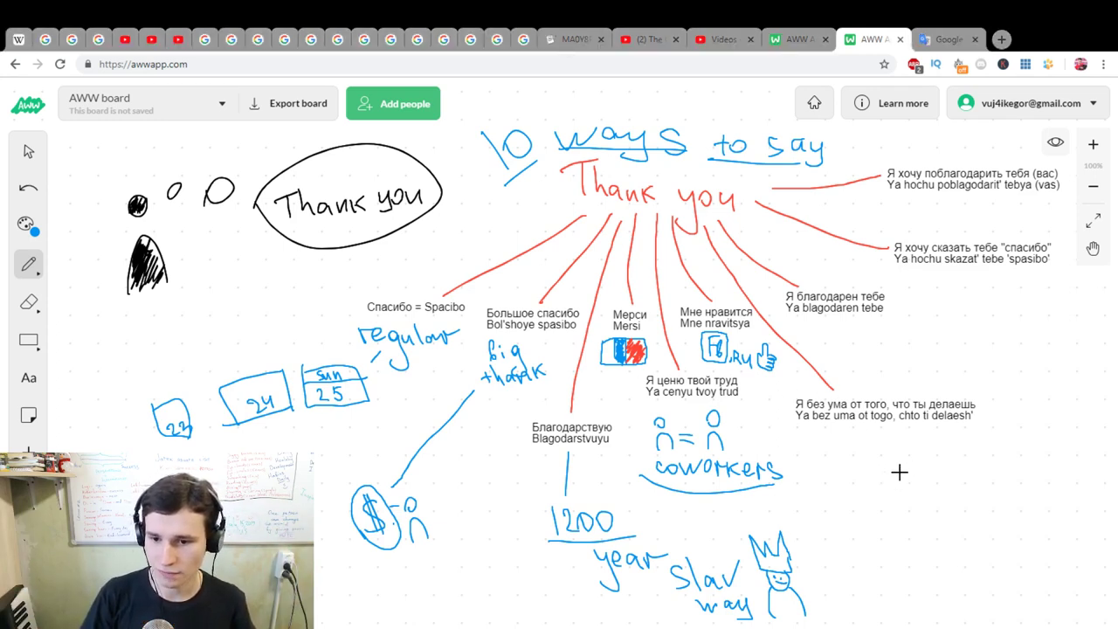
# - Draw a blue smiley face below Я без ума от того and begin a larger figure beside it
pyautogui.moveTo(912, 455); pyautogui.dragTo(921, 464)
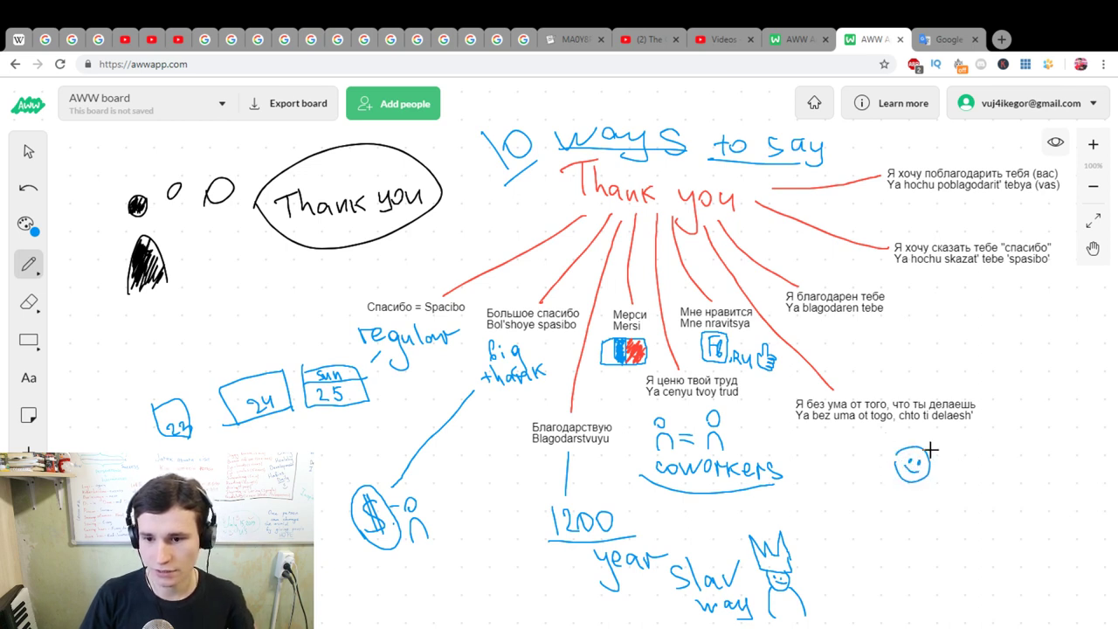
pyautogui.moveTo(989, 472)
pyautogui.mouseDown()
pyautogui.moveTo(999, 454)
pyautogui.moveTo(965, 472)
pyautogui.moveTo(1004, 482)
pyautogui.moveTo(959, 563)
pyautogui.mouseUp()
pyautogui.hotkey('ctrl', 'z')
pyautogui.hotkey('ctrl', 'z')
pyautogui.click(982, 468)
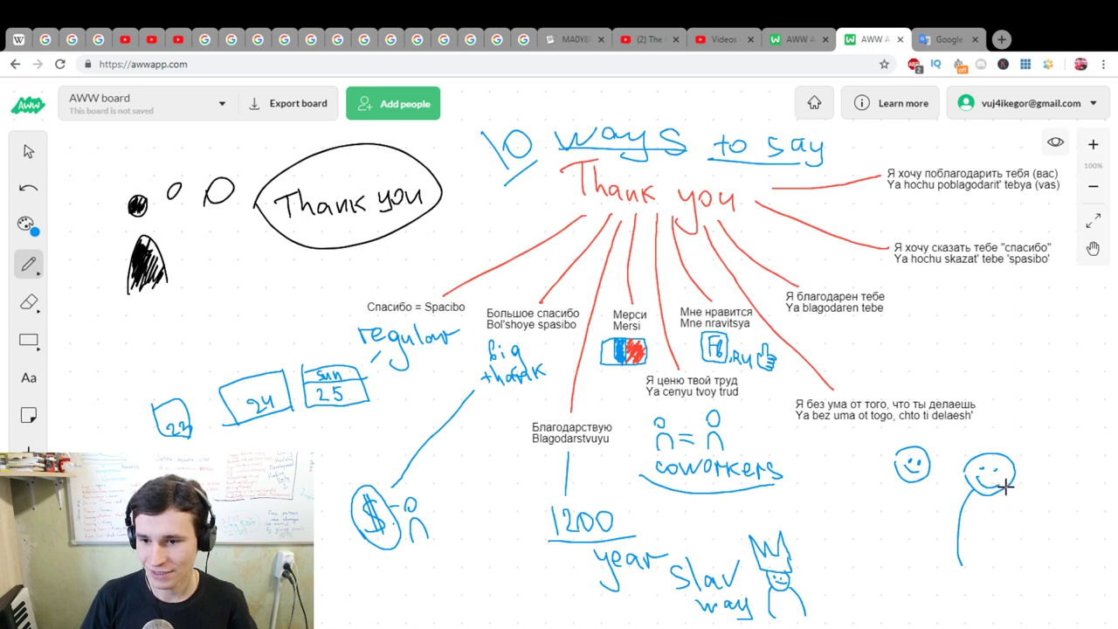
pyautogui.moveTo(1006, 486); pyautogui.dragTo(1019, 572)
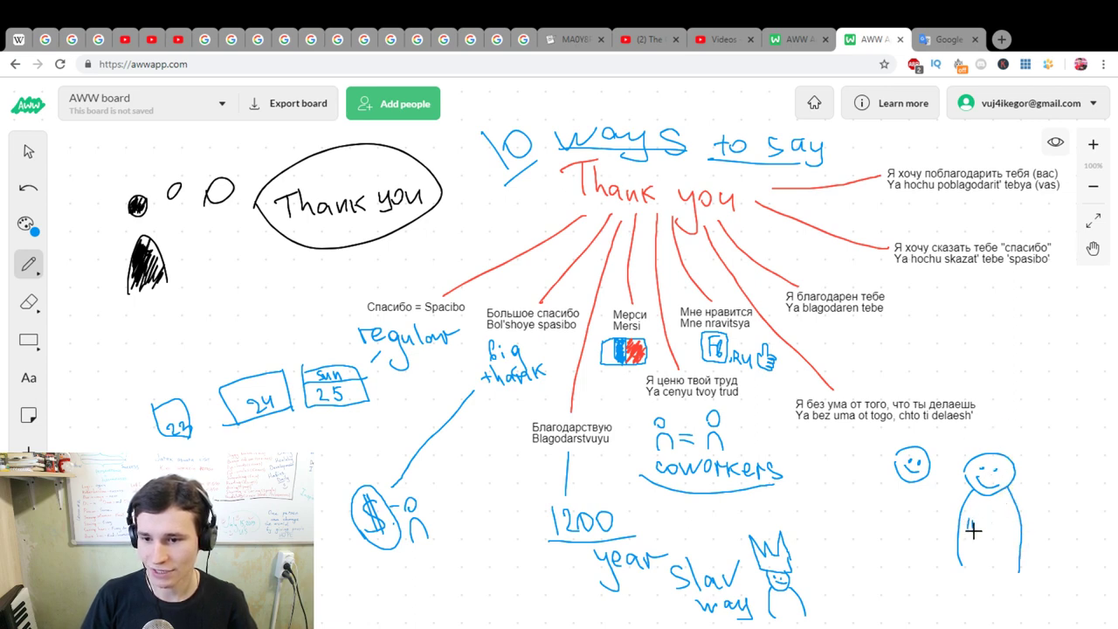
# - Write '10000 hours deal for you' down the figure's body and extend both outlines downward
pyautogui.moveTo(1002, 520); pyautogui.dragTo(1009, 525)
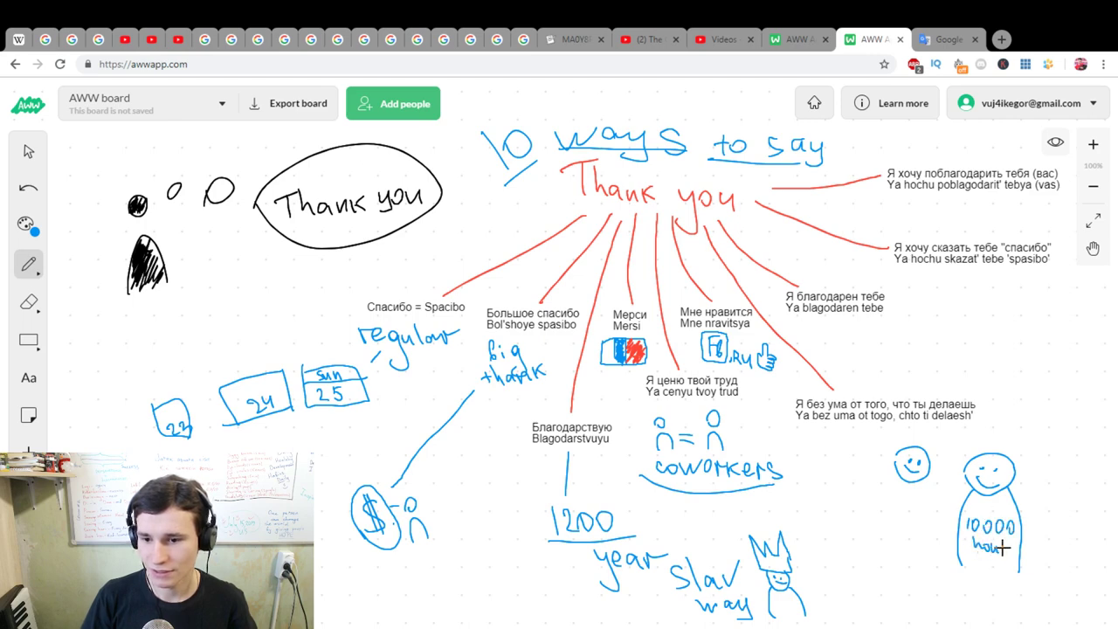
pyautogui.moveTo(1011, 543); pyautogui.dragTo(1006, 553)
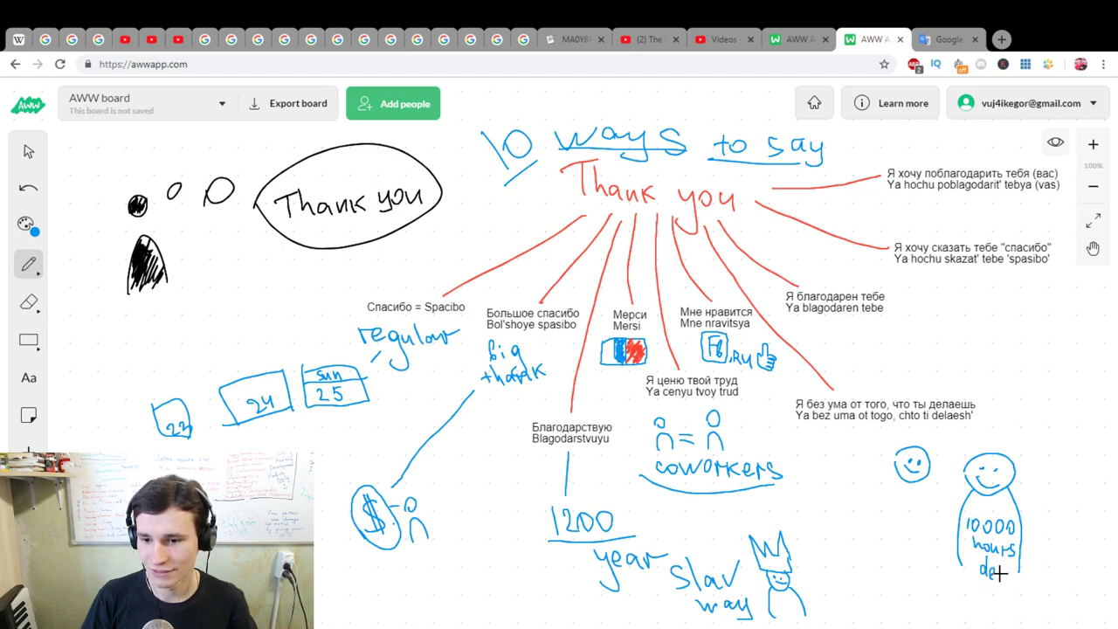
pyautogui.moveTo(1009, 563)
pyautogui.mouseDown()
pyautogui.moveTo(1010, 579)
pyautogui.moveTo(984, 591)
pyautogui.mouseUp()
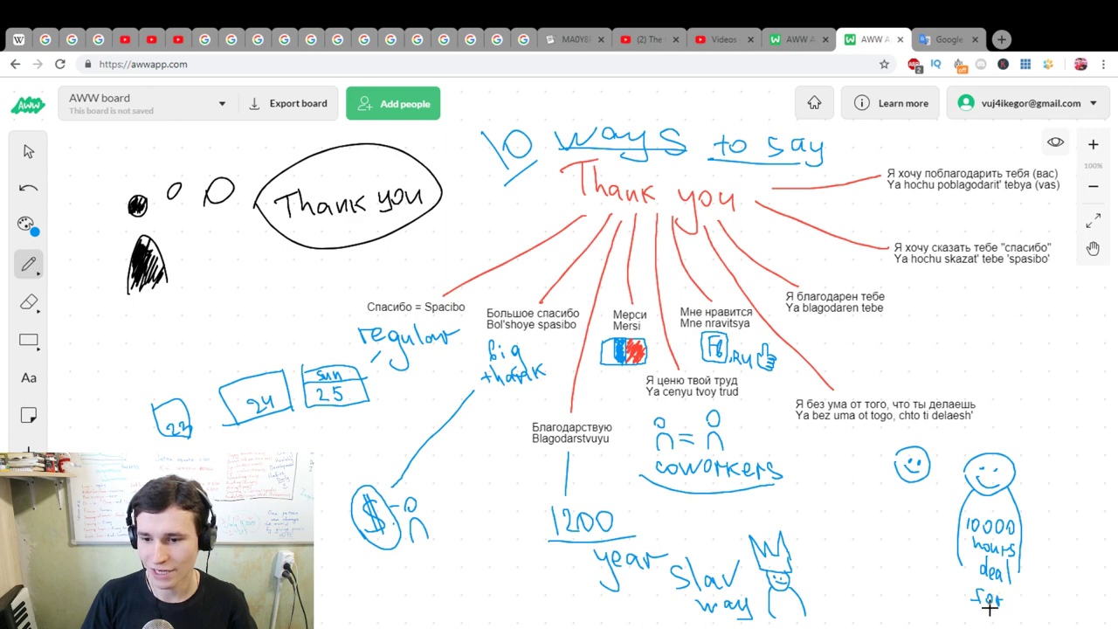
pyautogui.moveTo(990, 621); pyautogui.dragTo(1009, 613)
pyautogui.moveTo(1018, 570); pyautogui.dragTo(1020, 616)
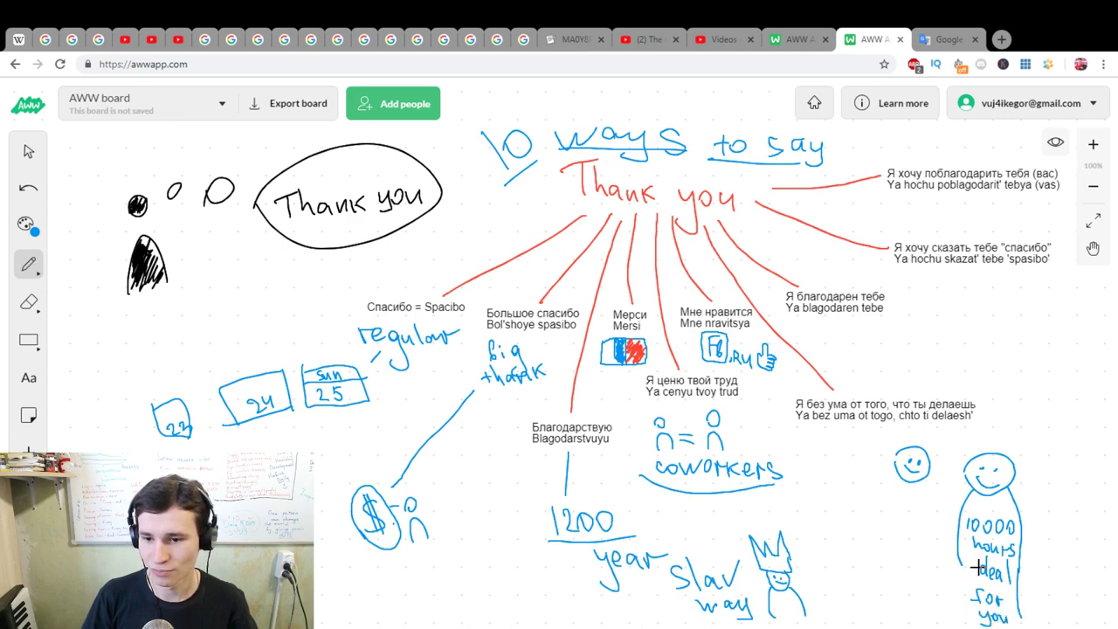
pyautogui.moveTo(962, 563); pyautogui.dragTo(957, 625)
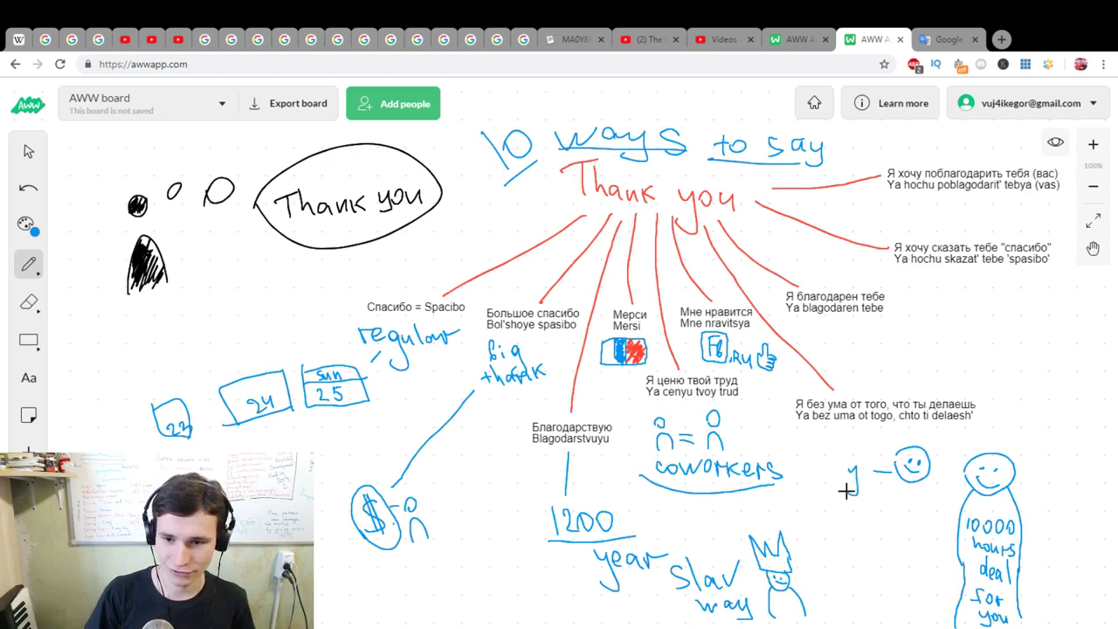
# - Pencil 'Ya' by the small smiley, tag the tall figure, write 'spasibo -', then undo the stray stroke
pyautogui.moveTo(859, 465)
pyautogui.mouseDown()
pyautogui.moveTo(847, 493)
pyautogui.moveTo(875, 490)
pyautogui.mouseUp()
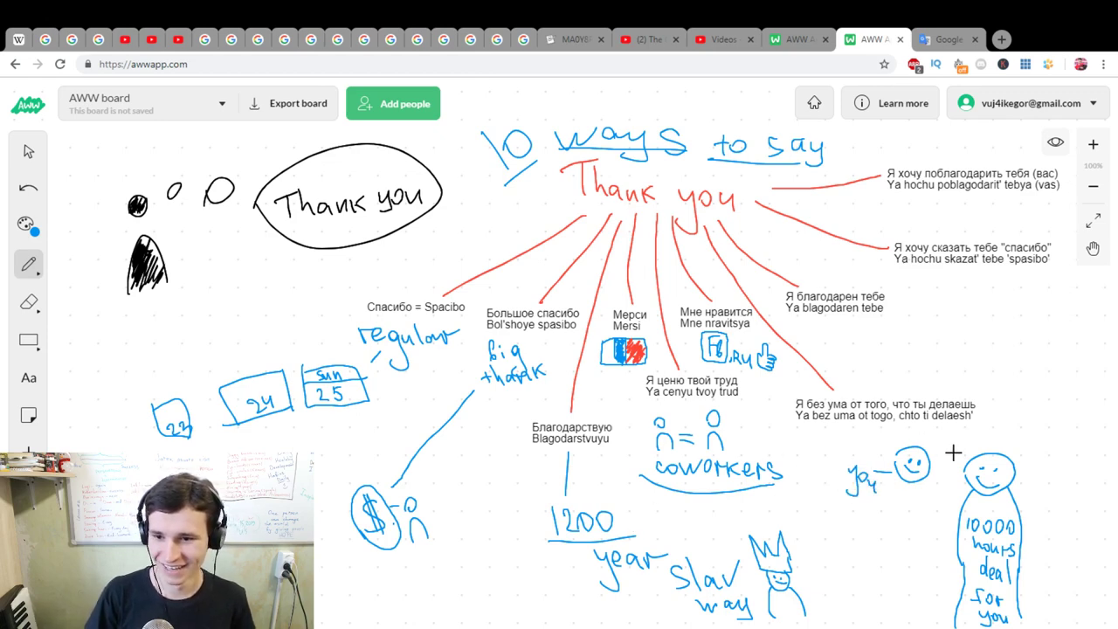
pyautogui.moveTo(1020, 465)
pyautogui.mouseDown()
pyautogui.moveTo(1067, 470)
pyautogui.moveTo(1083, 456)
pyautogui.moveTo(1082, 480)
pyautogui.moveTo(1088, 470)
pyautogui.moveTo(1108, 497)
pyautogui.mouseUp()
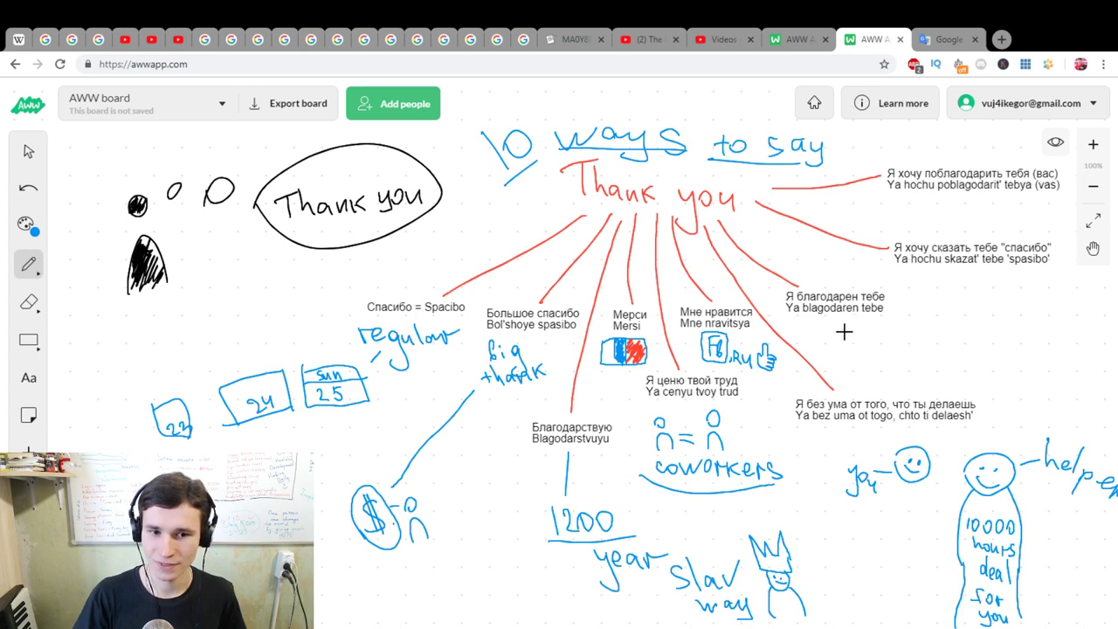
pyautogui.moveTo(845, 327)
pyautogui.mouseDown()
pyautogui.moveTo(842, 338)
pyautogui.moveTo(884, 347)
pyautogui.moveTo(939, 334)
pyautogui.moveTo(974, 343)
pyautogui.mouseUp()
pyautogui.hotkey('ctrl', 'z')
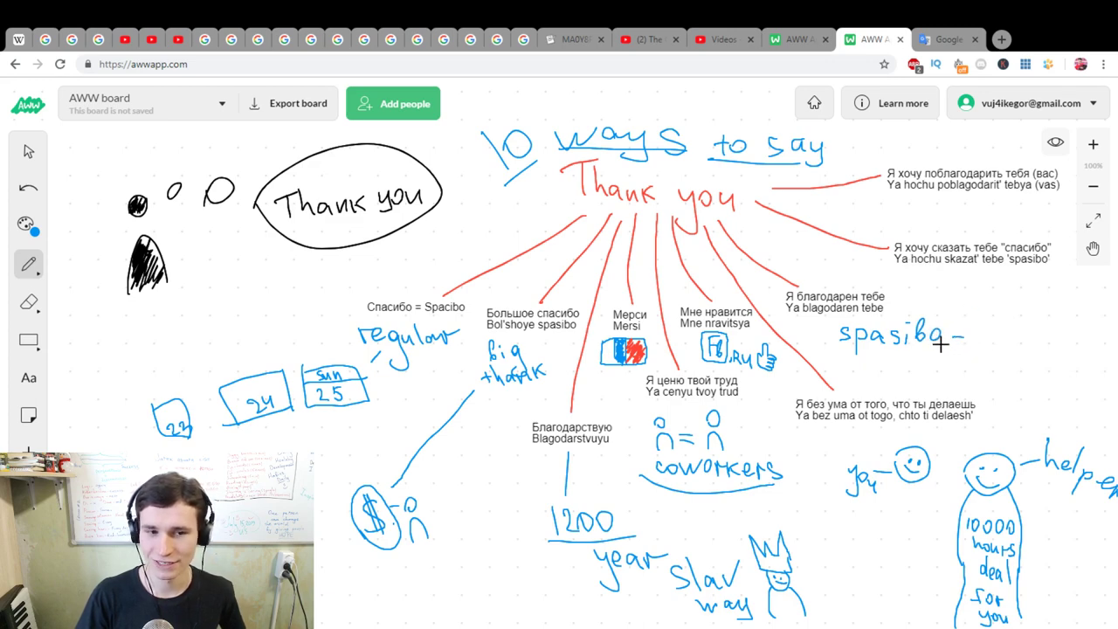
# - Switch the pen to red and write 'spasibo' below the blue one
pyautogui.click(26, 223)
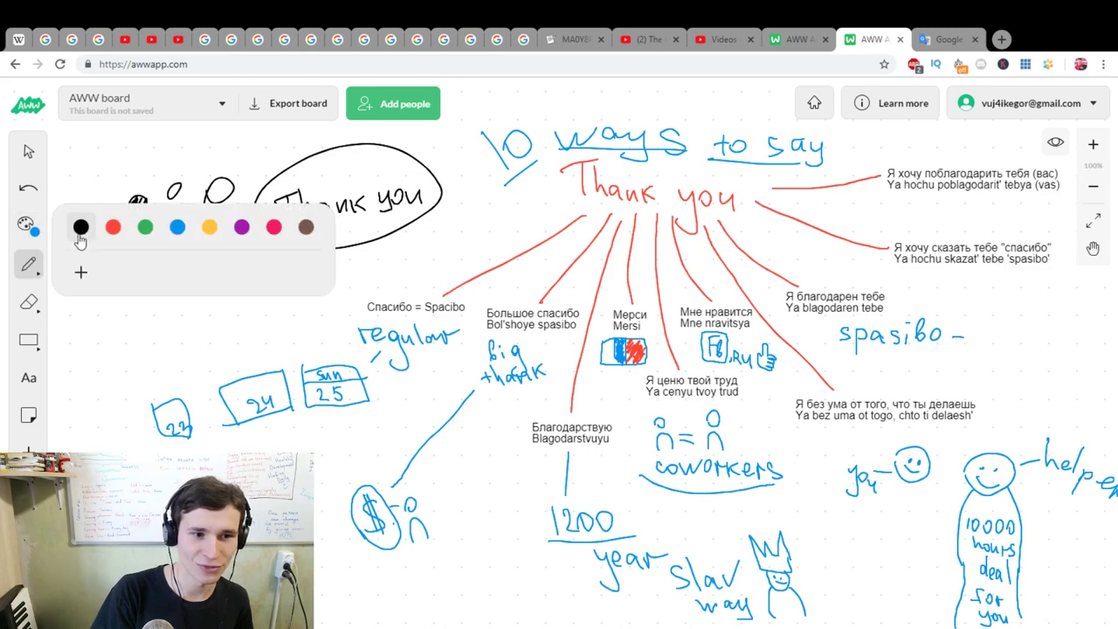
pyautogui.click(242, 227)
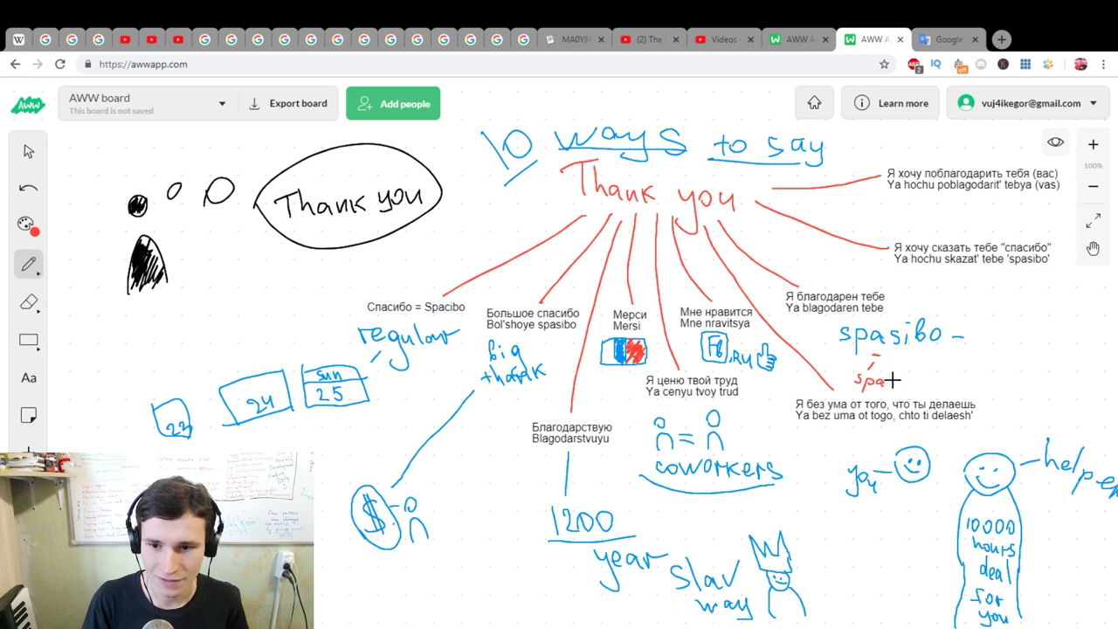
pyautogui.moveTo(904, 380); pyautogui.dragTo(916, 379)
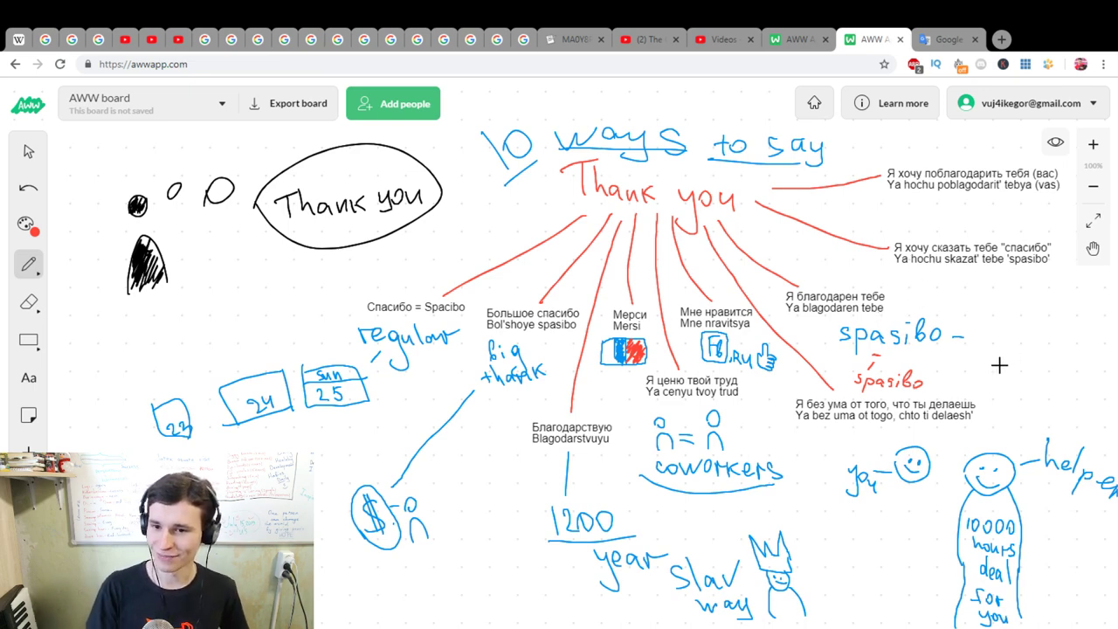
# - Draw a long red line linked to Ya blagodaren tebe, add '25 sm' and a small mark
pyautogui.moveTo(980, 356); pyautogui.dragTo(1105, 370)
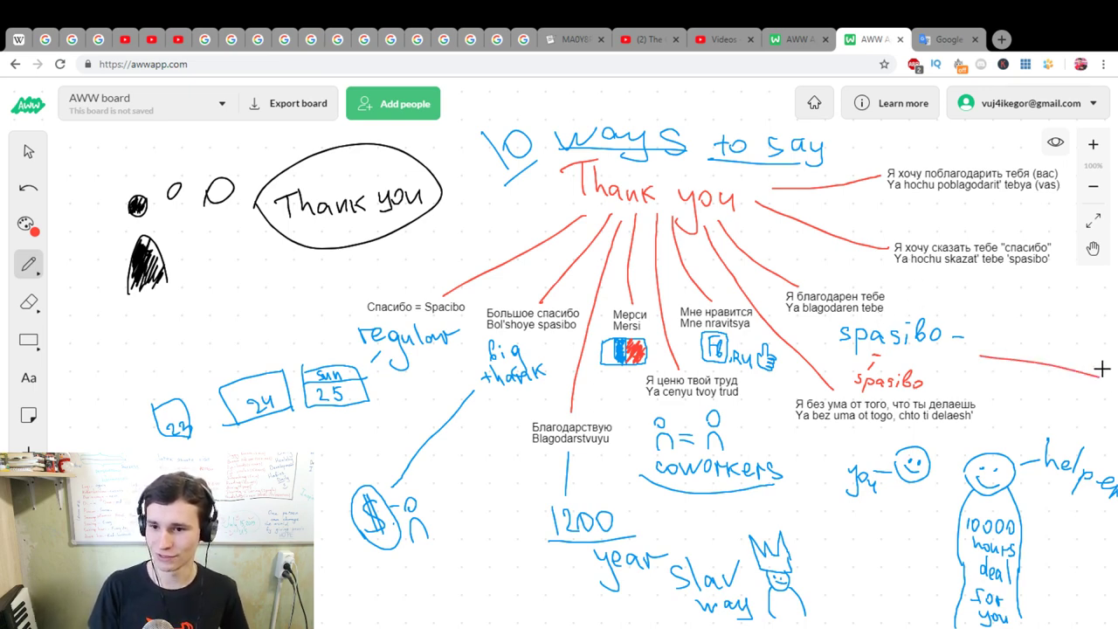
pyautogui.hotkey('ctrl', 'z')
pyautogui.moveTo(967, 349); pyautogui.dragTo(1114, 363)
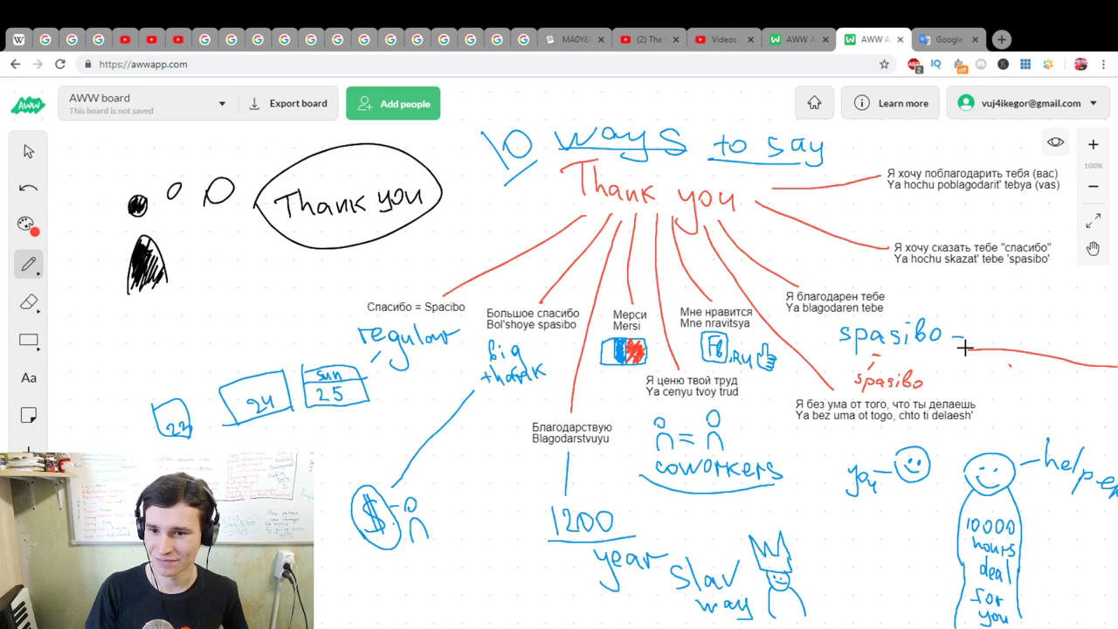
pyautogui.moveTo(994, 345); pyautogui.dragTo(897, 297)
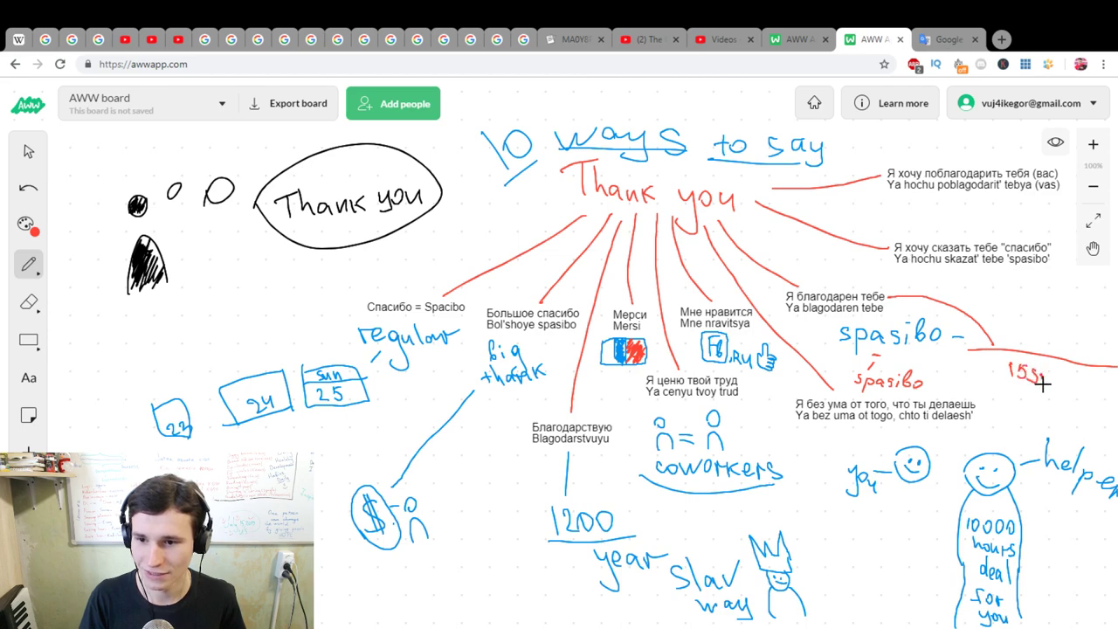
pyautogui.hotkey('ctrl', 'z')
pyautogui.hotkey('ctrl', 'z')
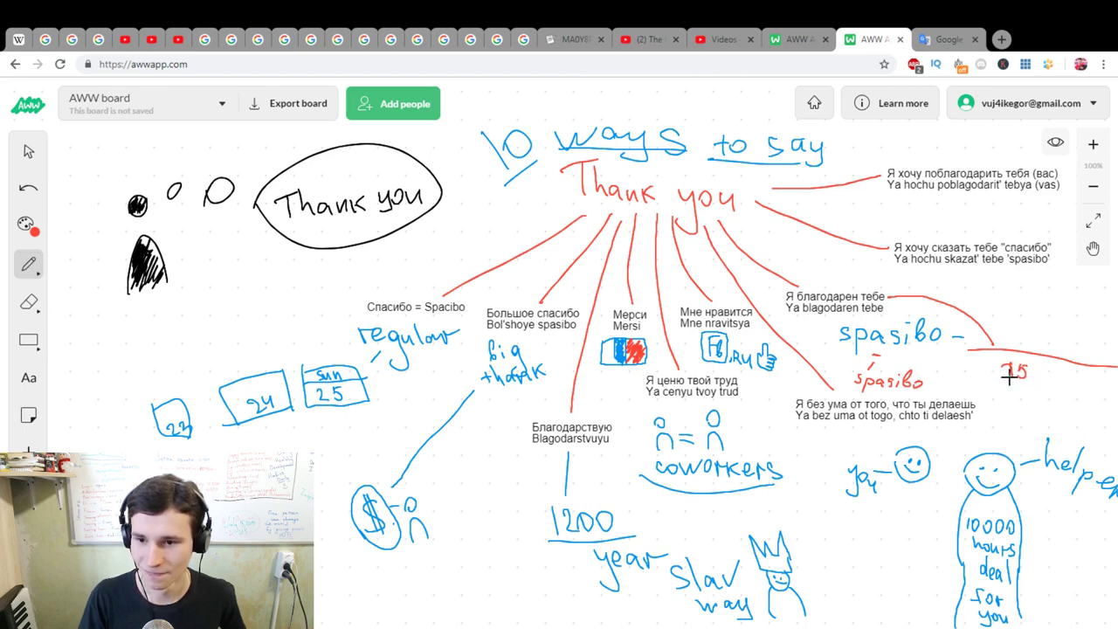
pyautogui.moveTo(1039, 371)
pyautogui.mouseDown()
pyautogui.moveTo(1044, 392)
pyautogui.moveTo(1074, 394)
pyautogui.mouseUp()
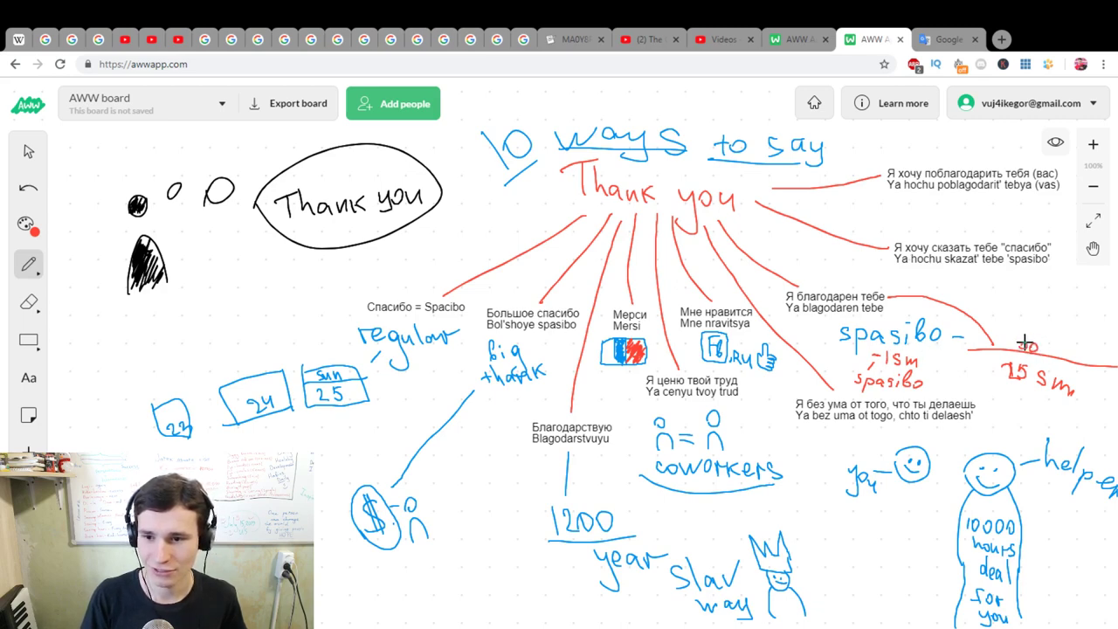
pyautogui.moveTo(1034, 348); pyautogui.dragTo(1028, 341)
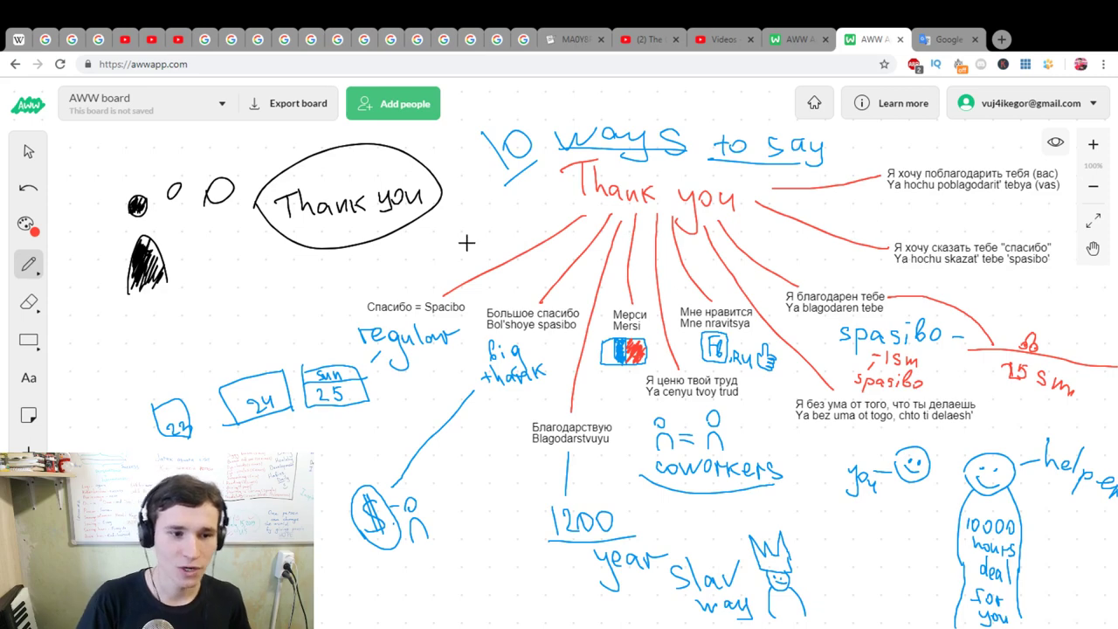
# - In blue, draw two linked figures, an oval doodle and the 'topic thank' note
pyautogui.click(27, 225)
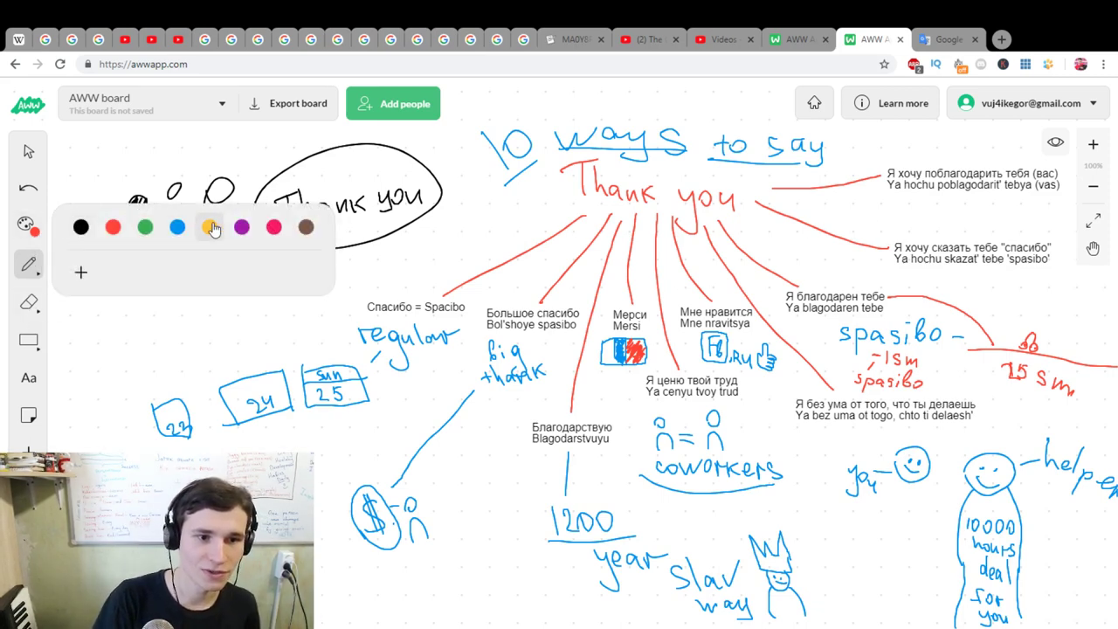
pyautogui.click(178, 229)
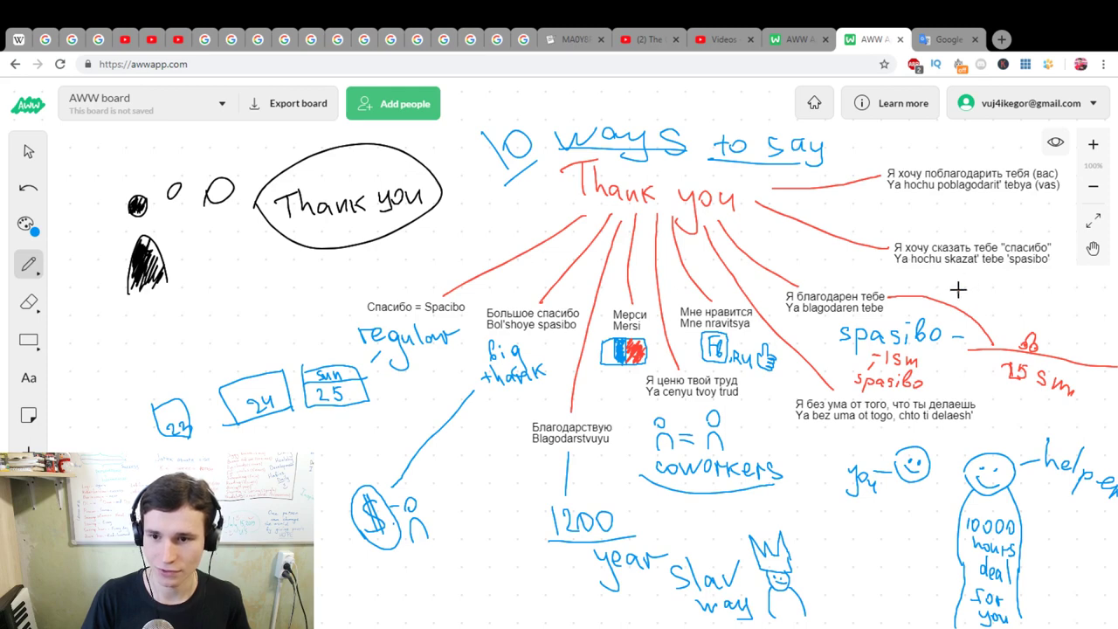
pyautogui.moveTo(961, 274)
pyautogui.mouseDown()
pyautogui.moveTo(1013, 296)
pyautogui.moveTo(1008, 274)
pyautogui.moveTo(957, 279)
pyautogui.mouseUp()
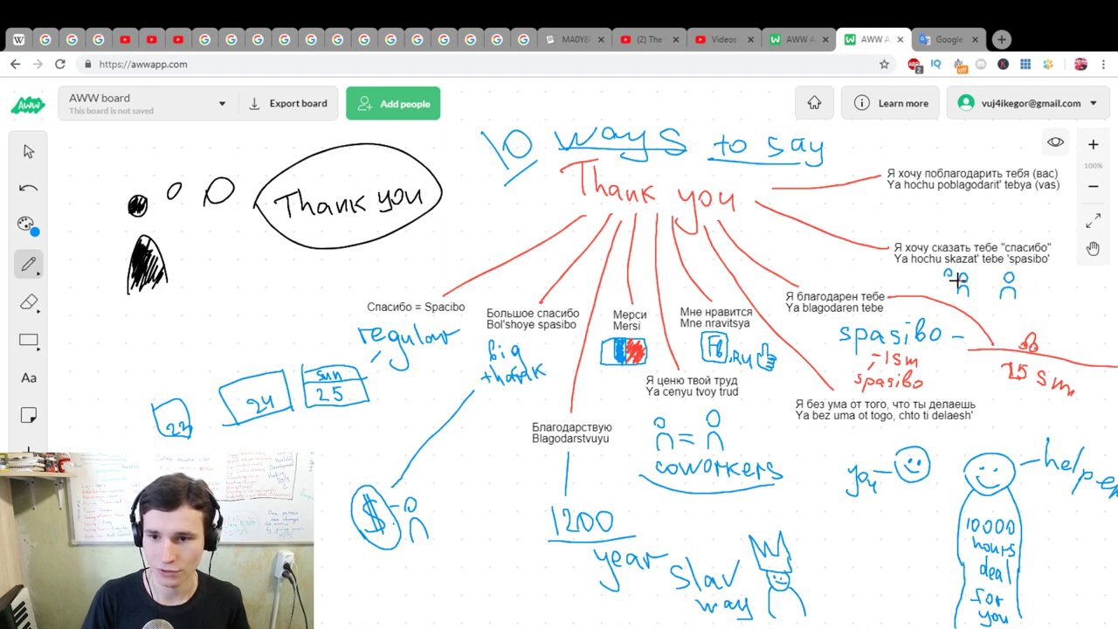
pyautogui.moveTo(823, 260); pyautogui.dragTo(908, 281)
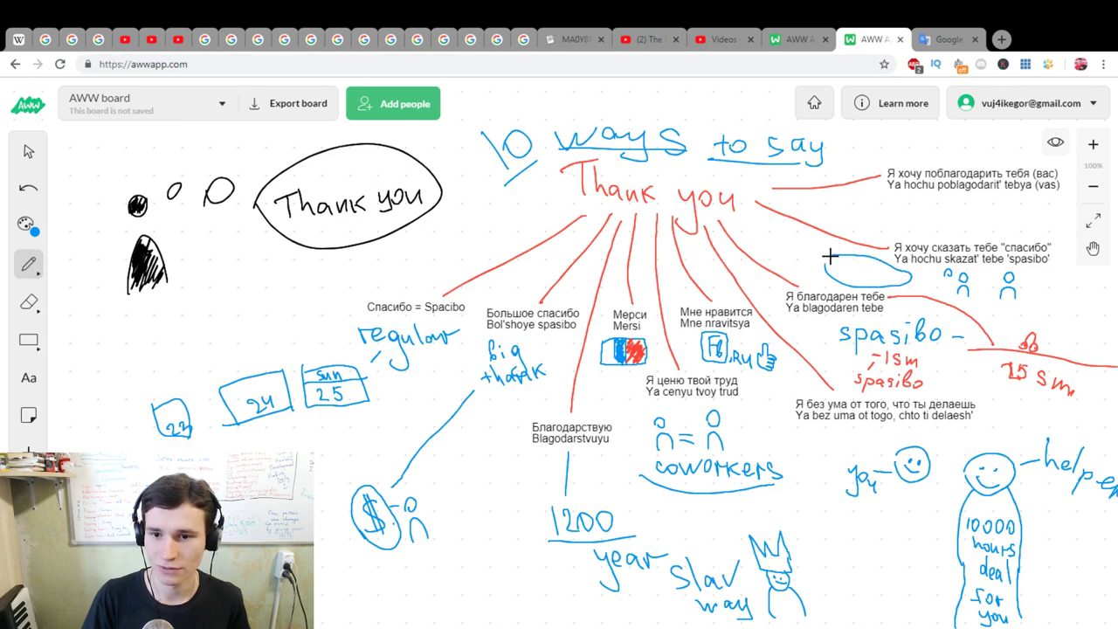
pyautogui.moveTo(830, 256); pyautogui.dragTo(918, 274)
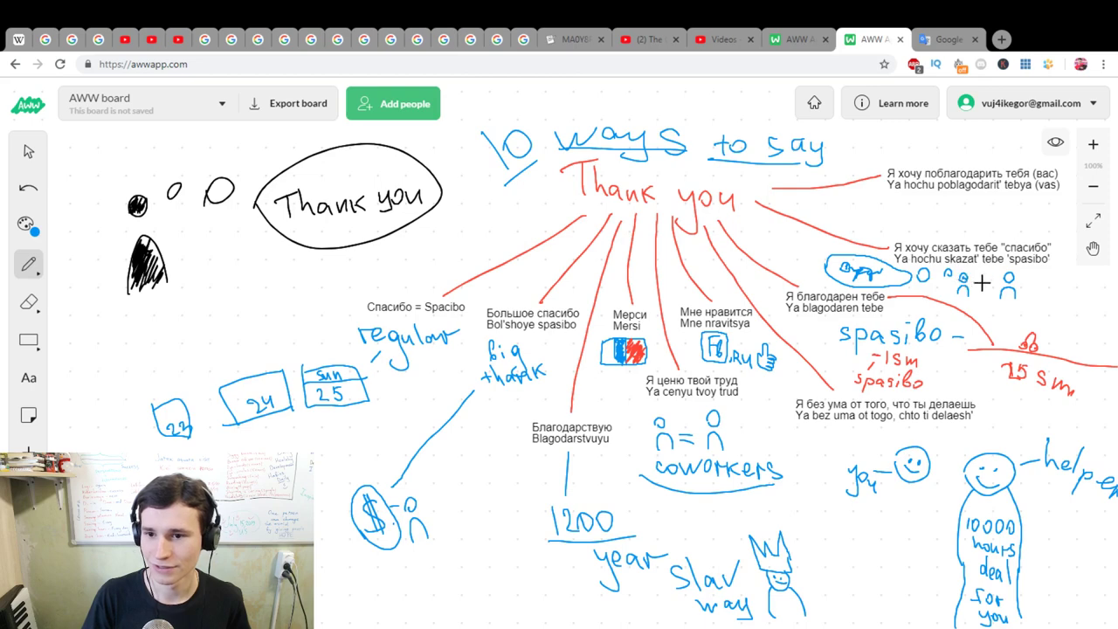
pyautogui.moveTo(976, 293); pyautogui.dragTo(993, 295)
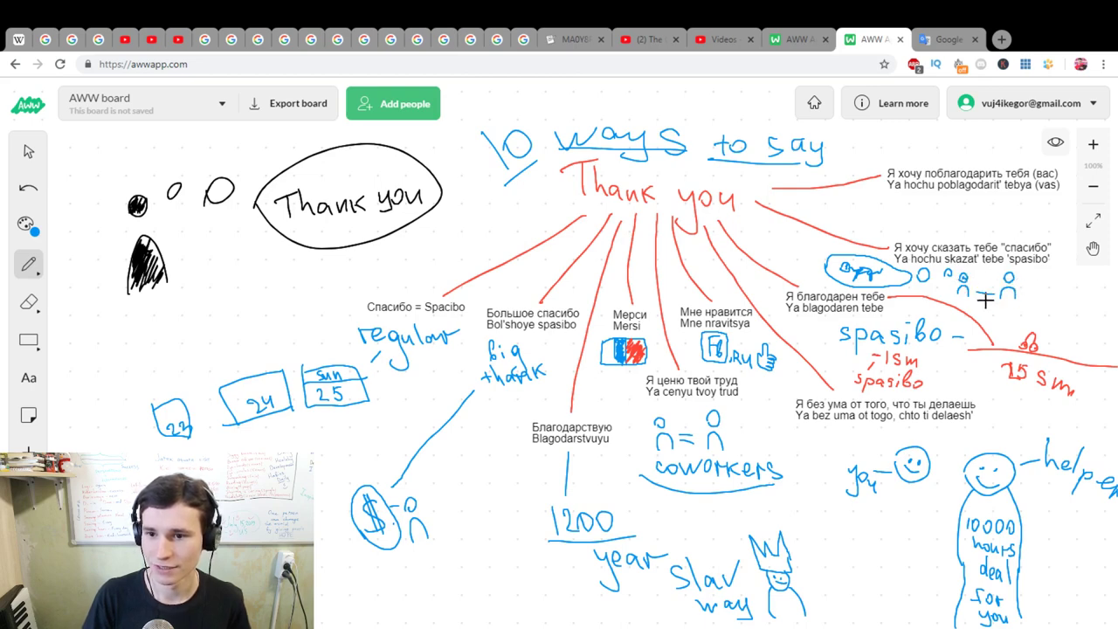
pyautogui.moveTo(993, 304); pyautogui.dragTo(1059, 308)
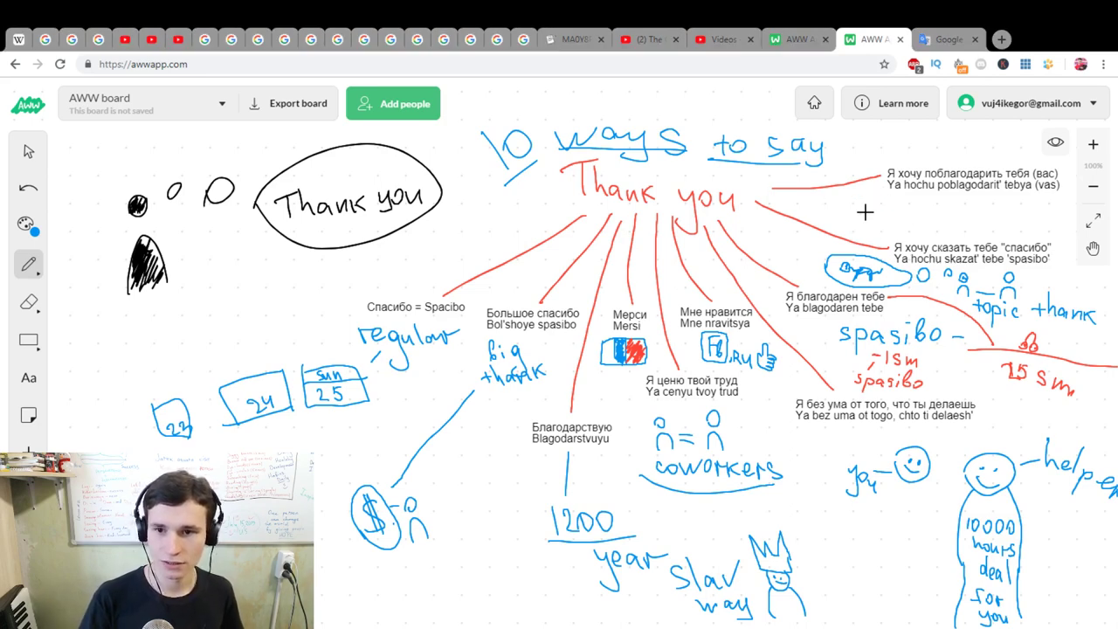
# - Write 'Imagine' in blue and draw a group of small stick figures beside it
pyautogui.moveTo(861, 213)
pyautogui.mouseDown()
pyautogui.moveTo(874, 211)
pyautogui.moveTo(865, 192)
pyautogui.moveTo(821, 223)
pyautogui.moveTo(921, 222)
pyautogui.mouseUp()
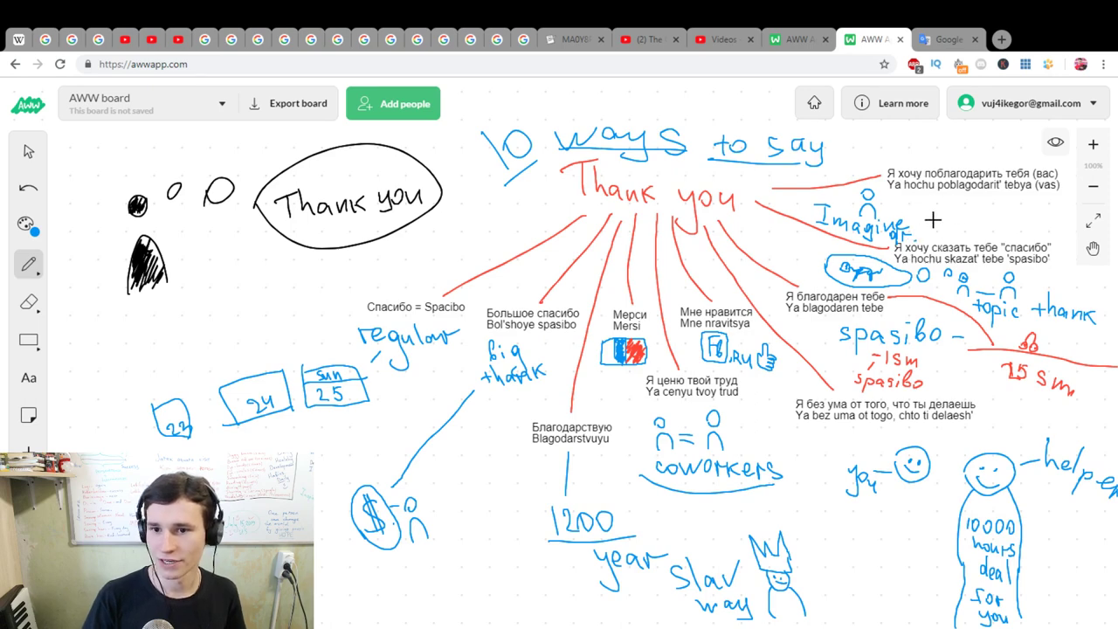
pyautogui.moveTo(967, 200)
pyautogui.mouseDown()
pyautogui.moveTo(975, 223)
pyautogui.moveTo(1015, 232)
pyautogui.moveTo(1002, 193)
pyautogui.mouseUp()
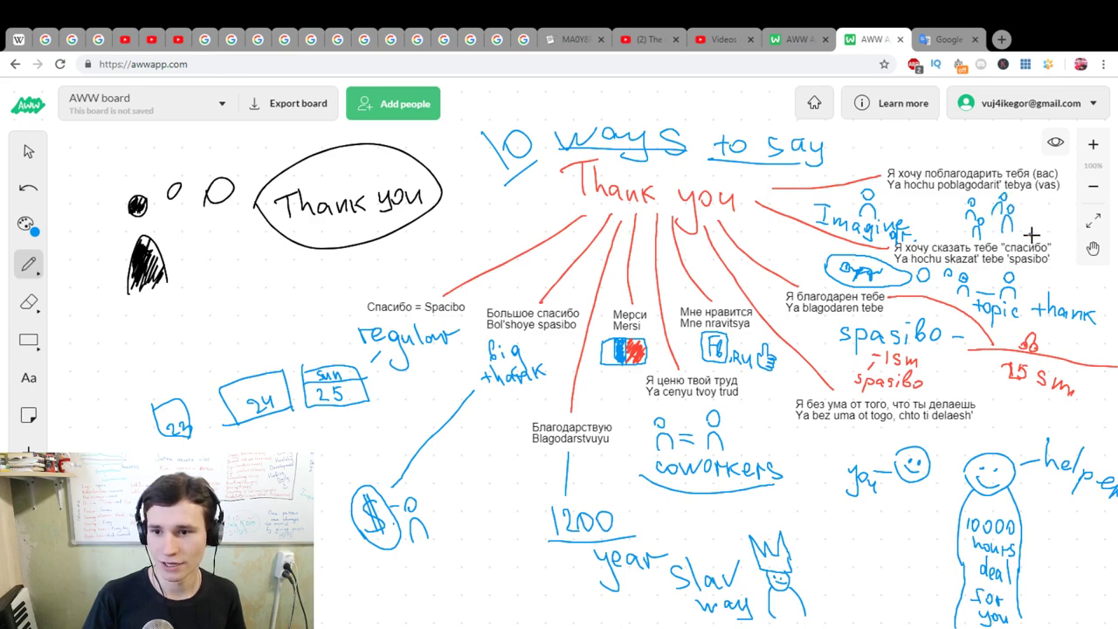
pyautogui.moveTo(1044, 234)
pyautogui.mouseDown()
pyautogui.moveTo(1033, 230)
pyautogui.moveTo(1061, 229)
pyautogui.mouseUp()
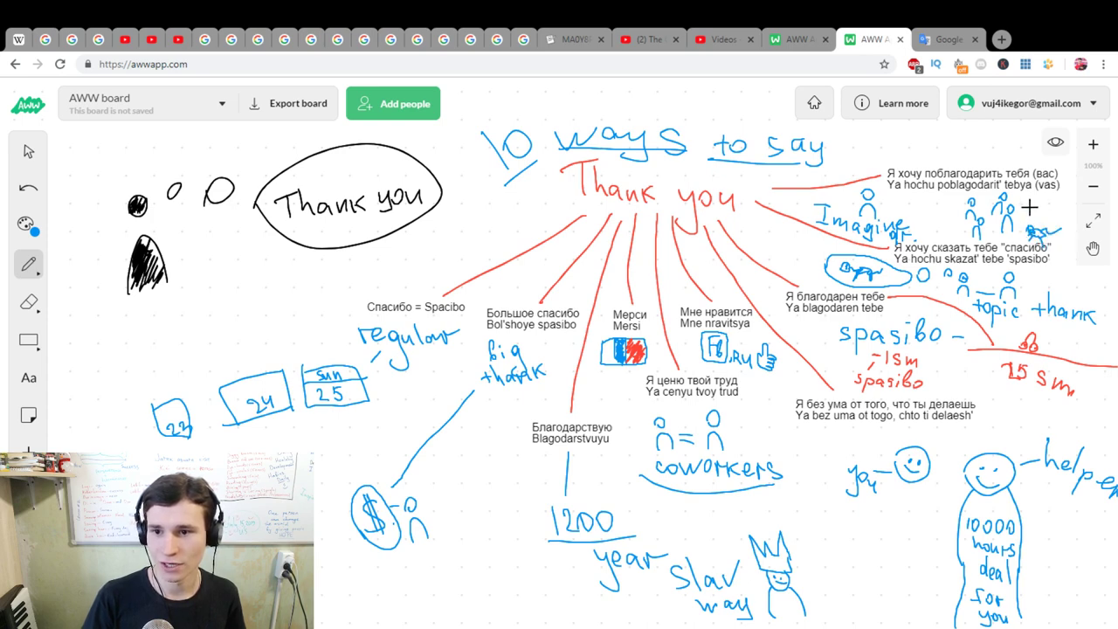
pyautogui.moveTo(1028, 225)
pyautogui.mouseDown()
pyautogui.moveTo(1041, 226)
pyautogui.moveTo(1036, 196)
pyautogui.moveTo(1060, 207)
pyautogui.mouseUp()
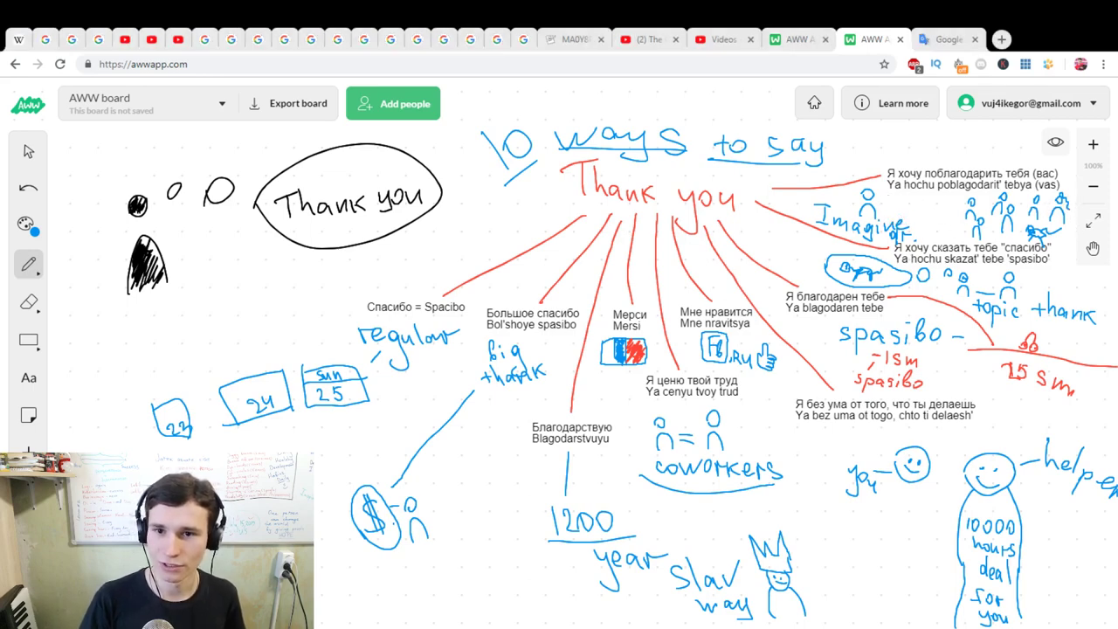
# - Google 'ТАРАС БУЛЬБА' in a new tab and show the image results
pyautogui.click(1002, 39)
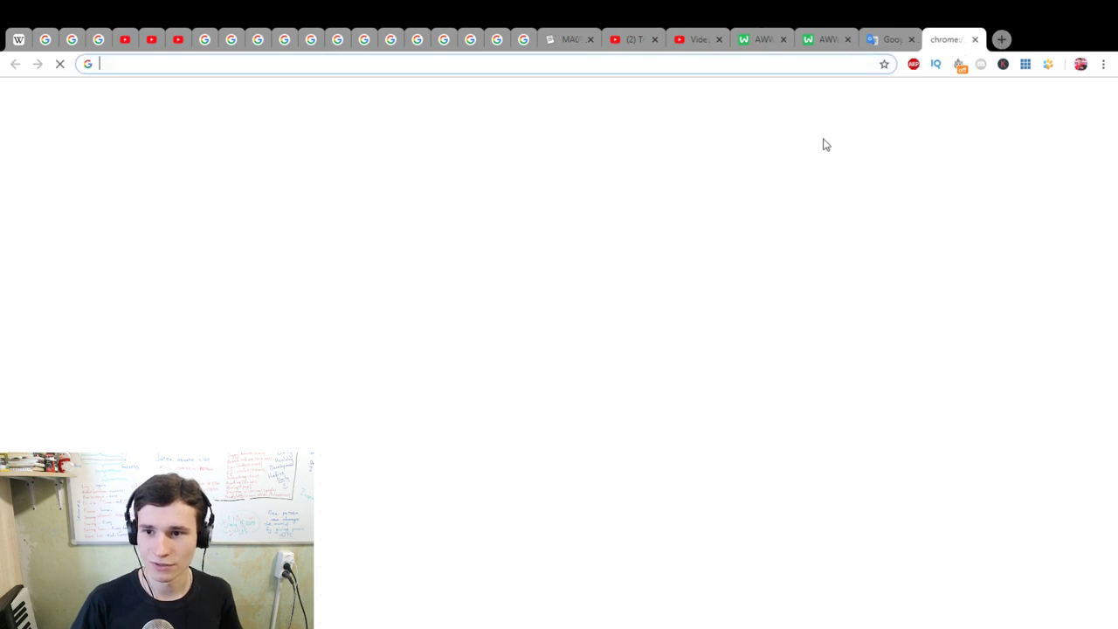
pyautogui.write('ТАРАС')
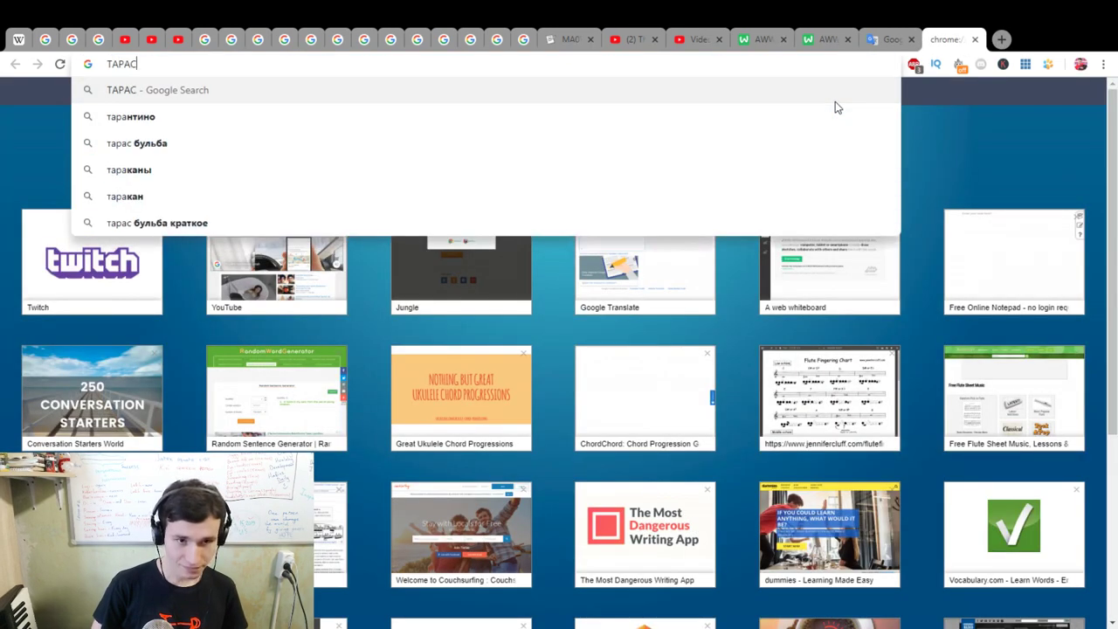
pyautogui.write(' БУЛЬМ')
pyautogui.press('Return')
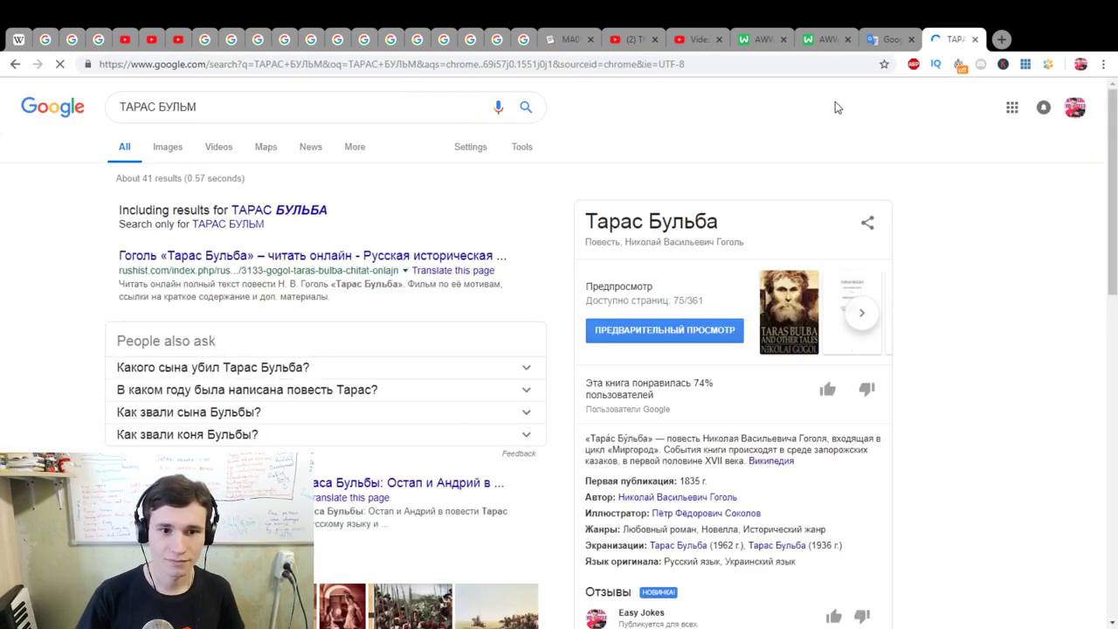
pyautogui.click(166, 146)
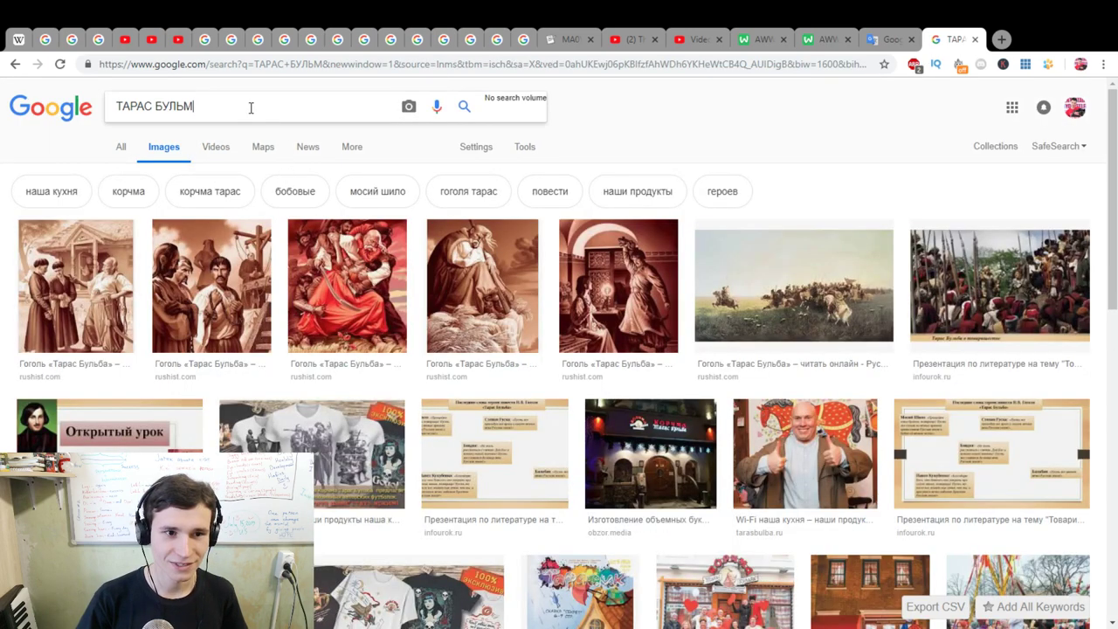
# - Correct the query to 'ТАРАС БУЛЬБА', preview the second image, then return to the whiteboard
pyautogui.moveTo(252, 106); pyautogui.dragTo(183, 106)
pyautogui.write('БА')
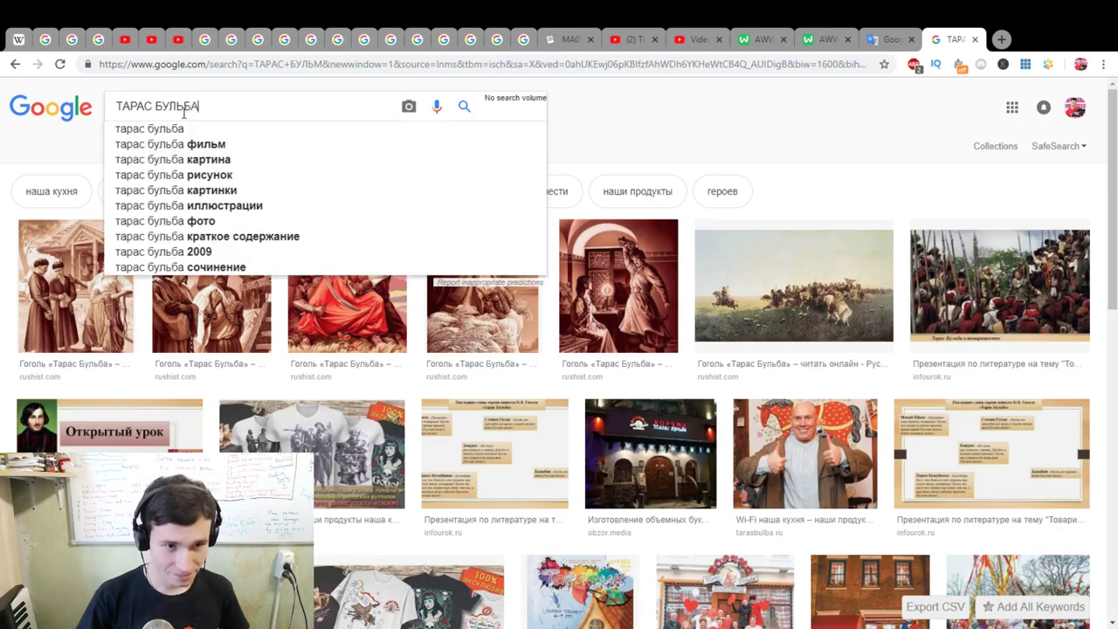
pyautogui.press('Return')
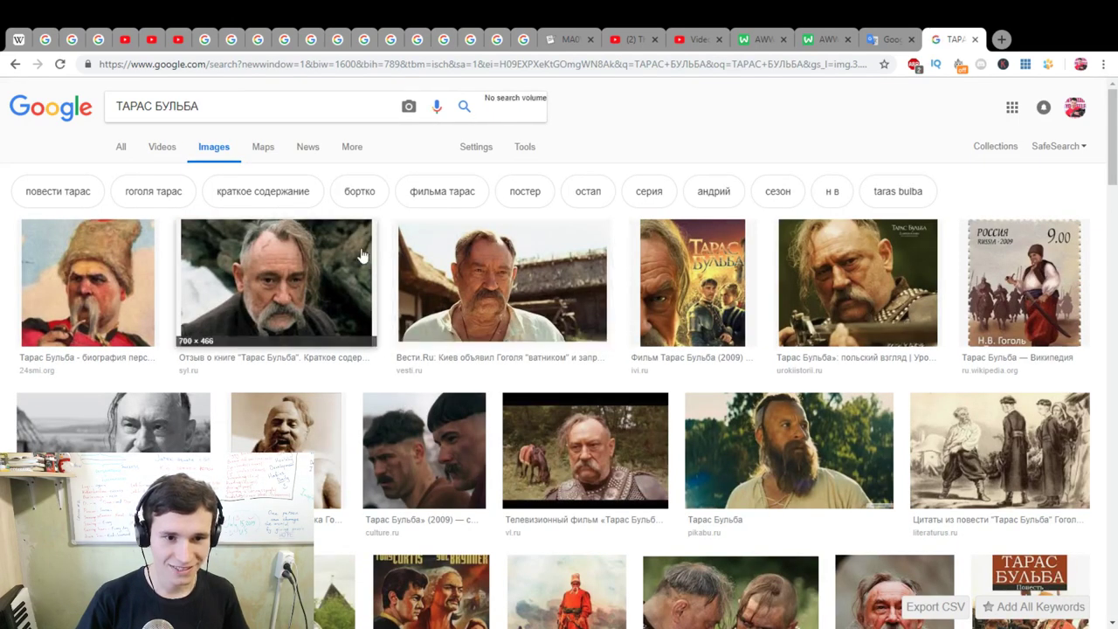
pyautogui.click(310, 285)
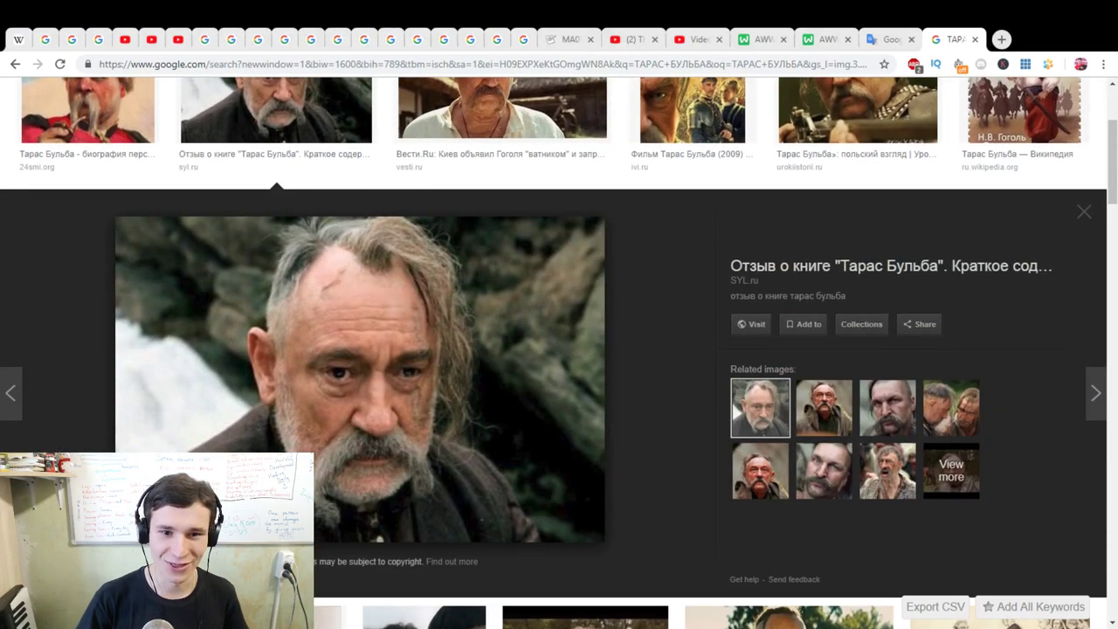
pyautogui.click(872, 41)
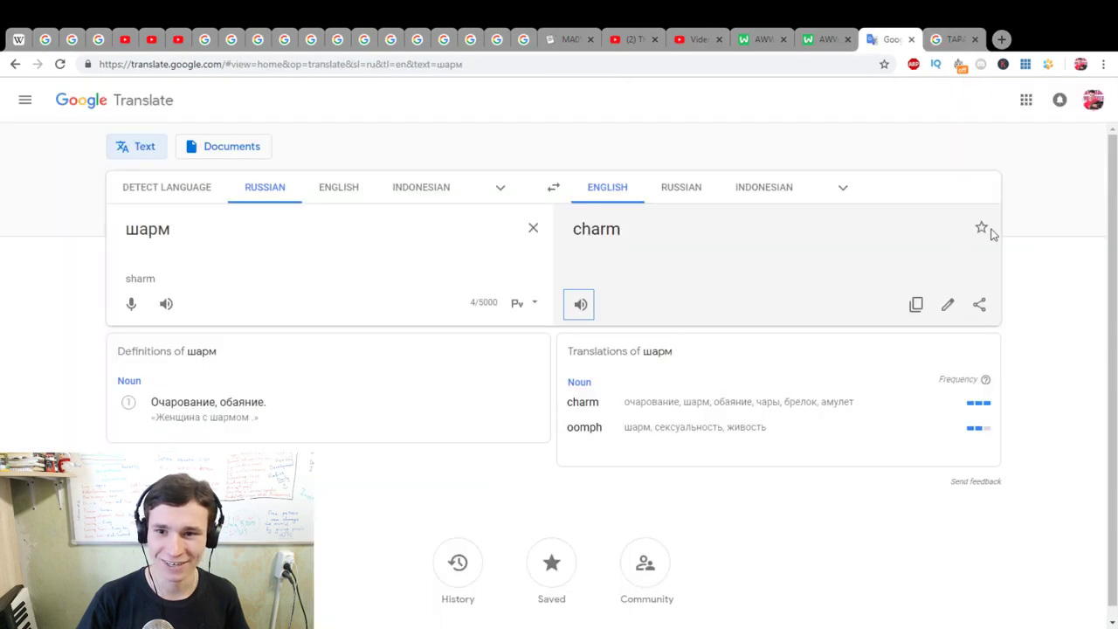
pyautogui.click(819, 41)
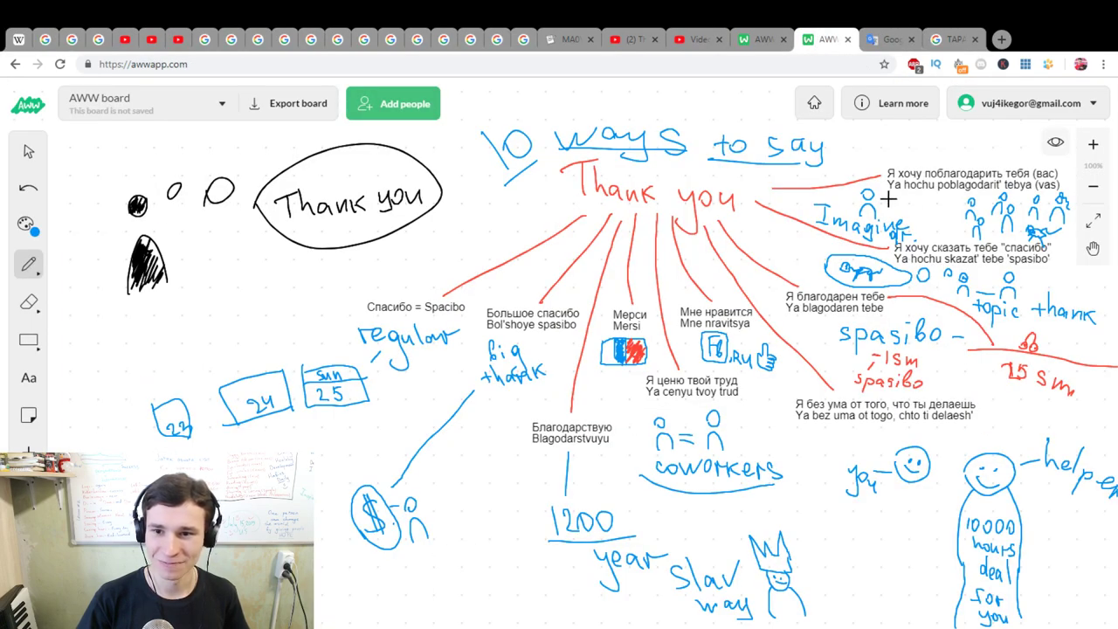